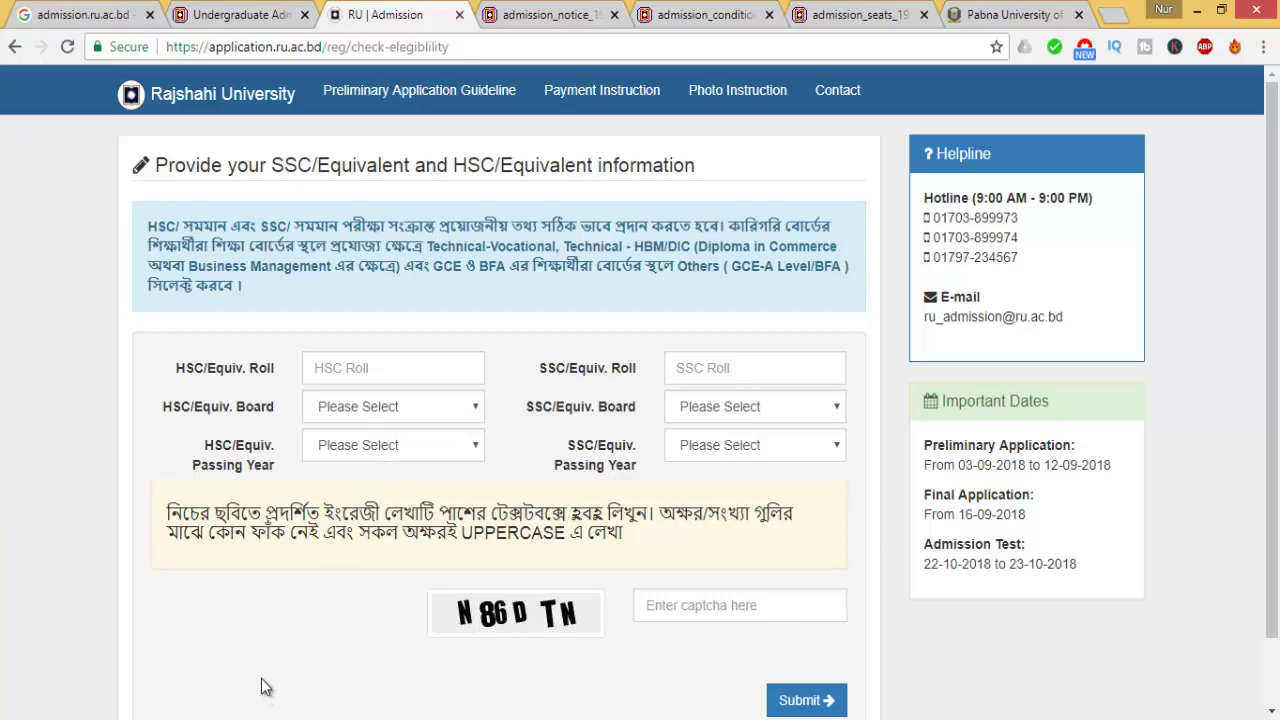
Bring up the empty SSC/HSC eligibility form with its captcha on application.ru.ac.bd.
mouse_move(195, 719)
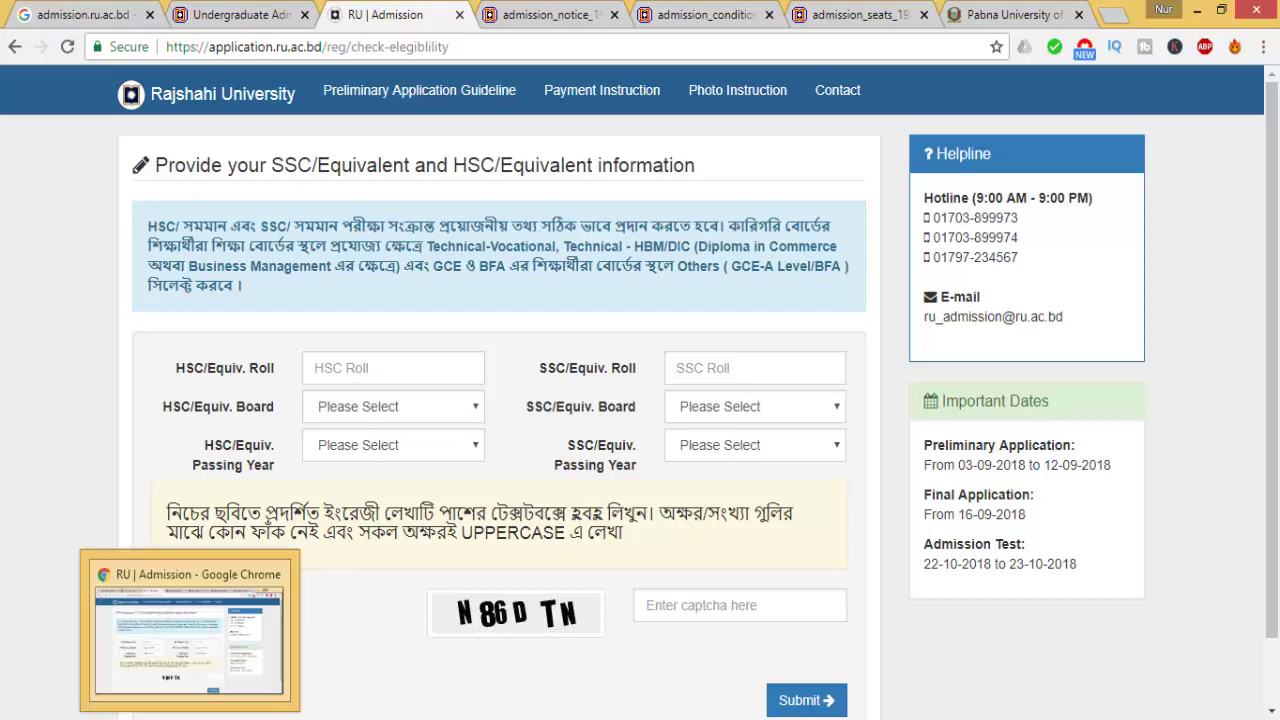
Copy the applicant's HSC roll number from the second application PDF in Foxit PhantomPDF.
click(650, 717)
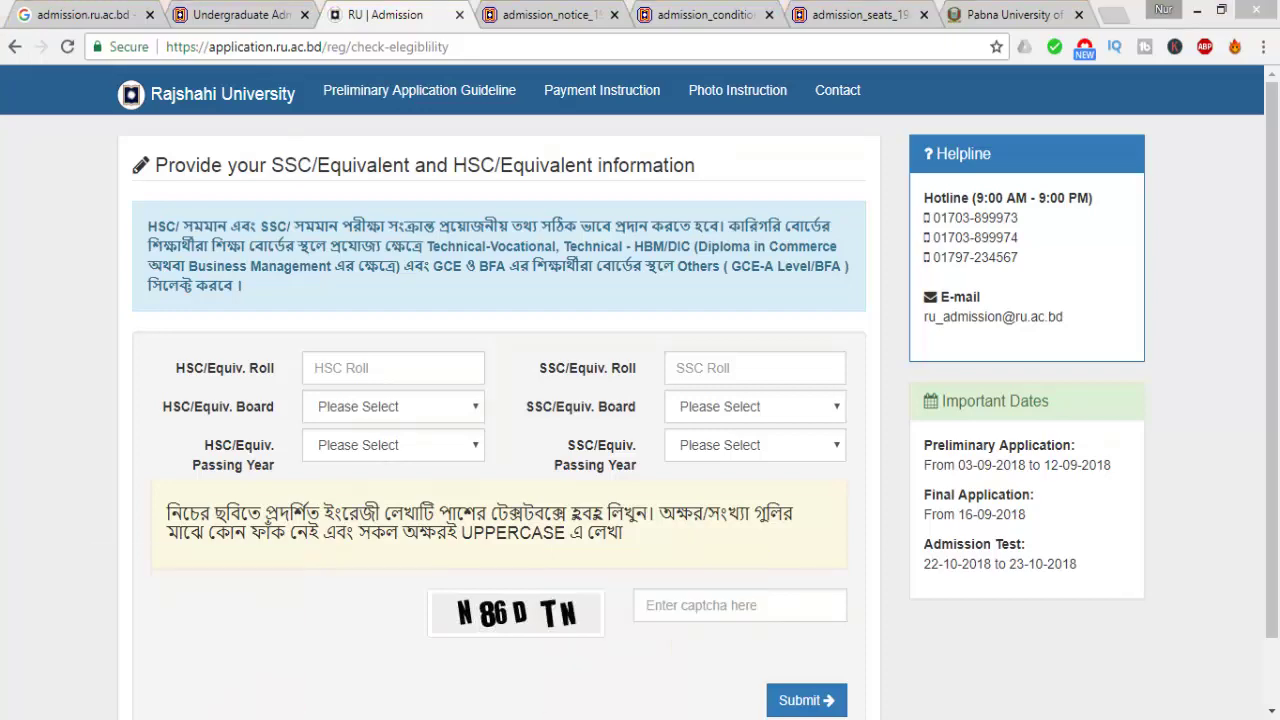
scroll(750, 567, up, 1)
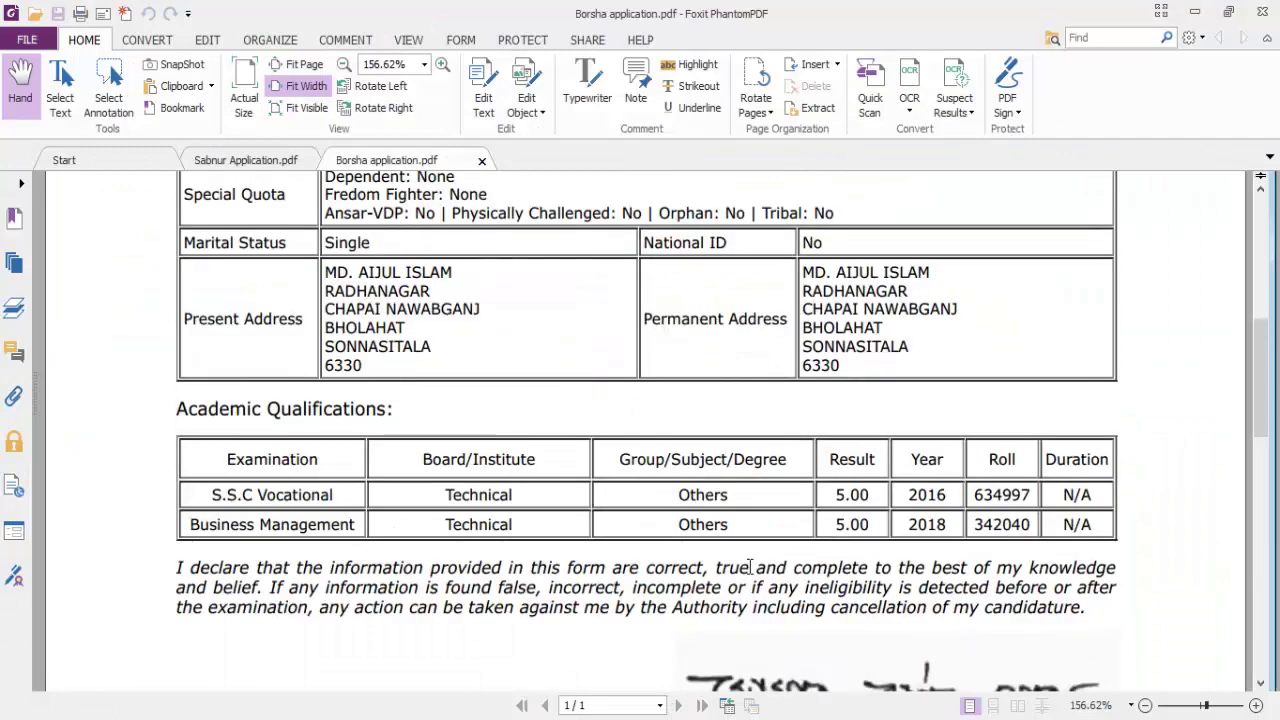
key(ctrl+shift+Tab)
double_click(990, 524)
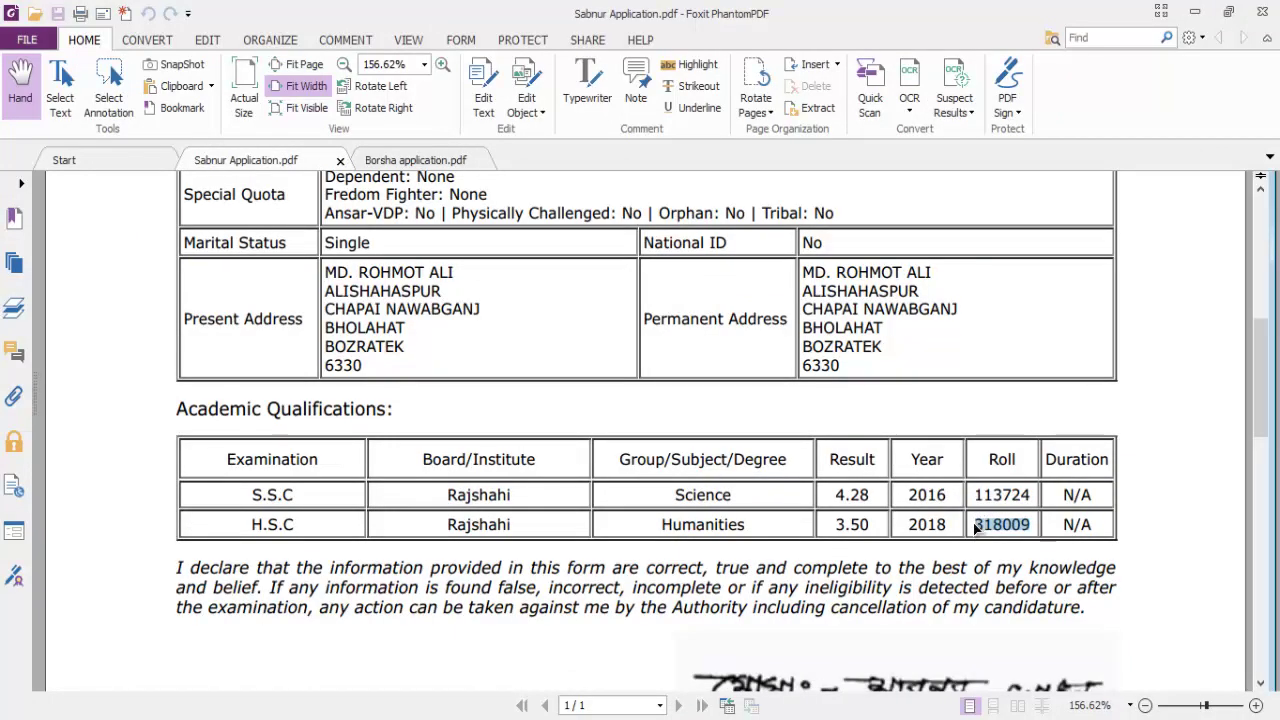
right_click(997, 530)
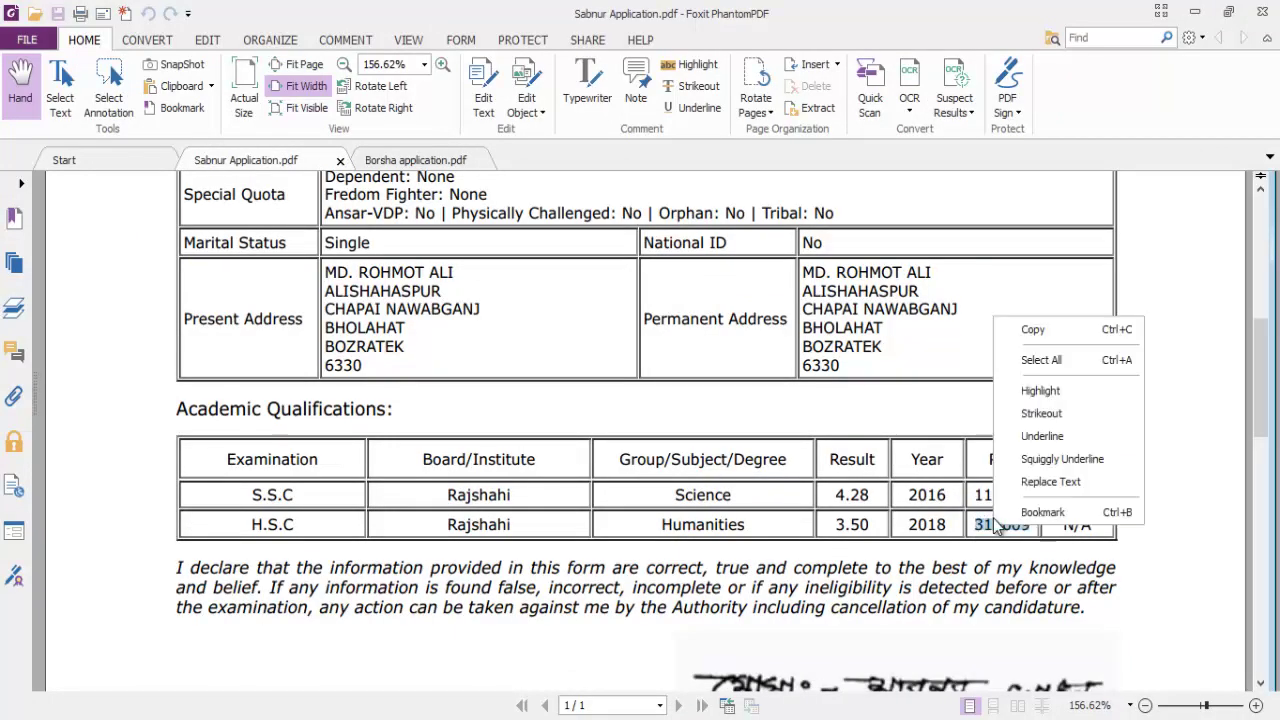
click(1058, 330)
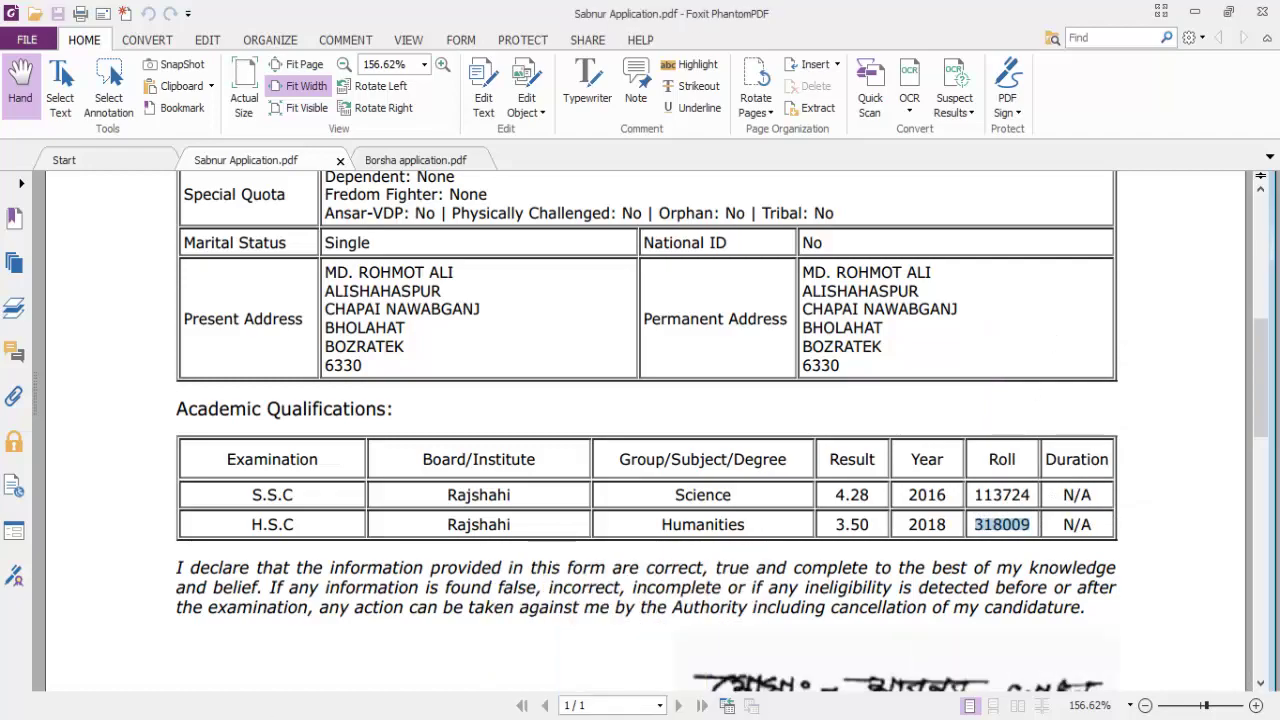
click(282, 620)
Paste the HSC roll number, and set HSC board to Rajshahi and passing year to 2018.
right_click(340, 365)
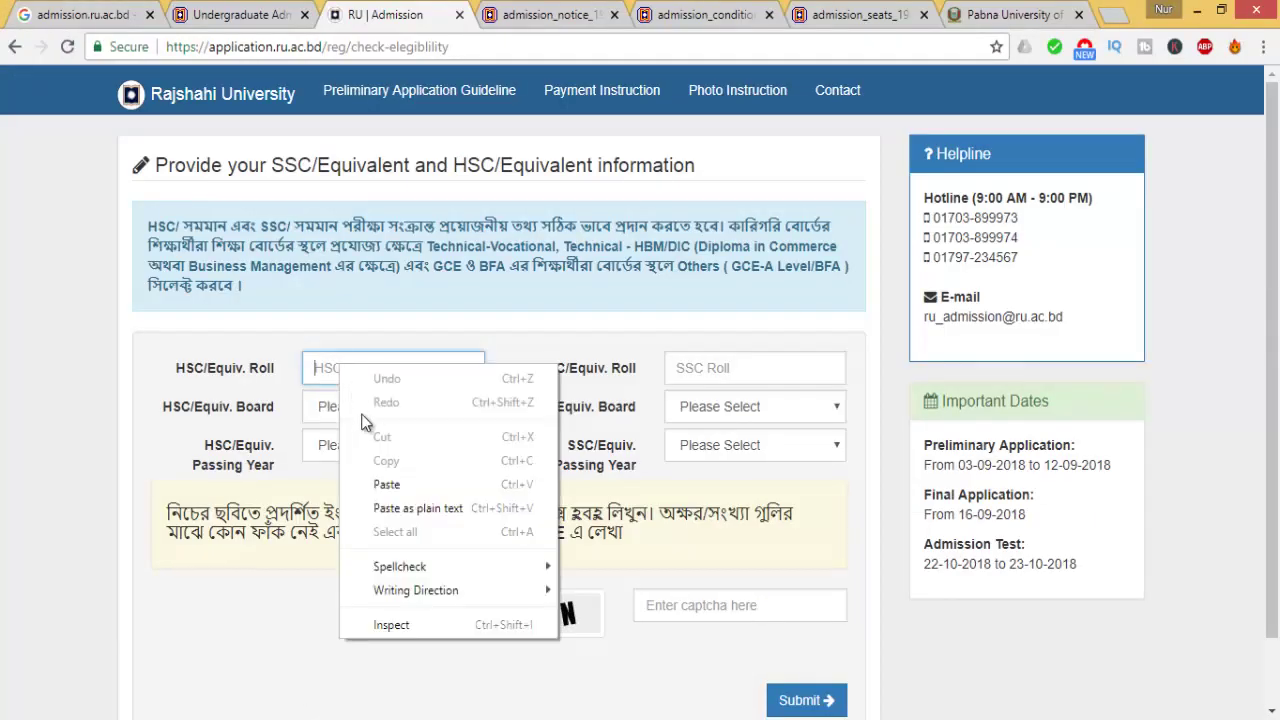
click(385, 482)
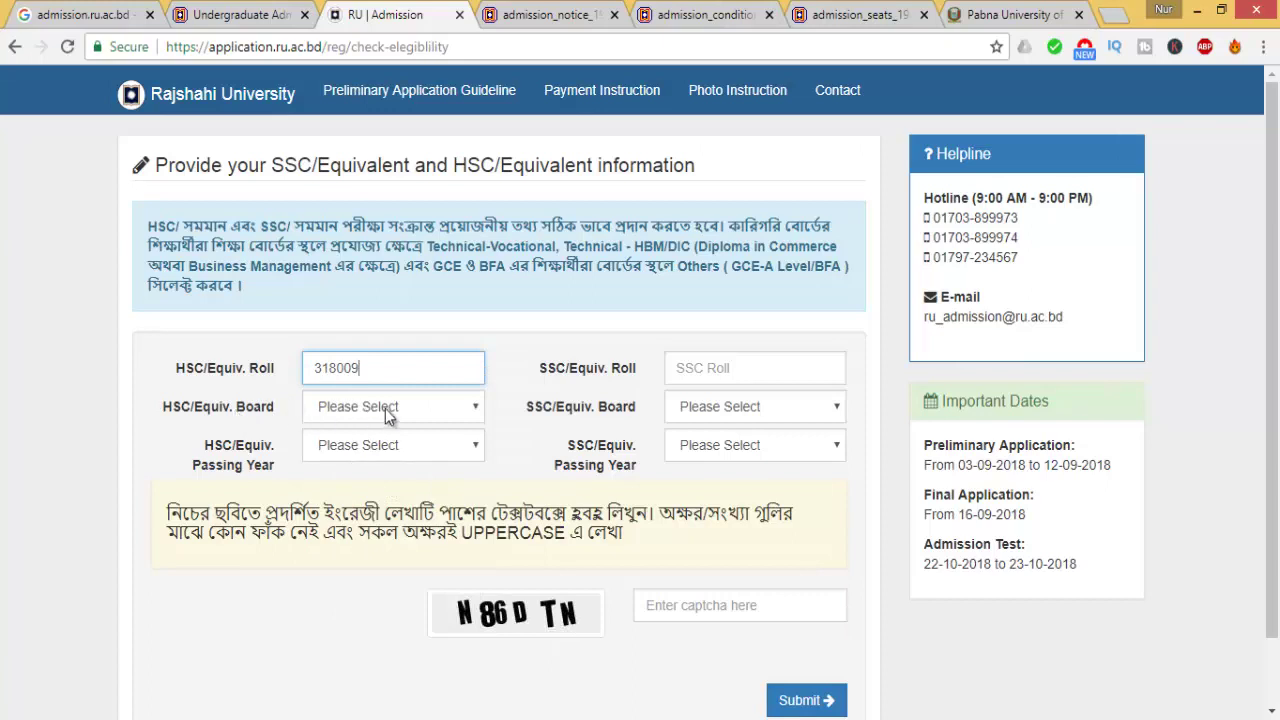
click(476, 406)
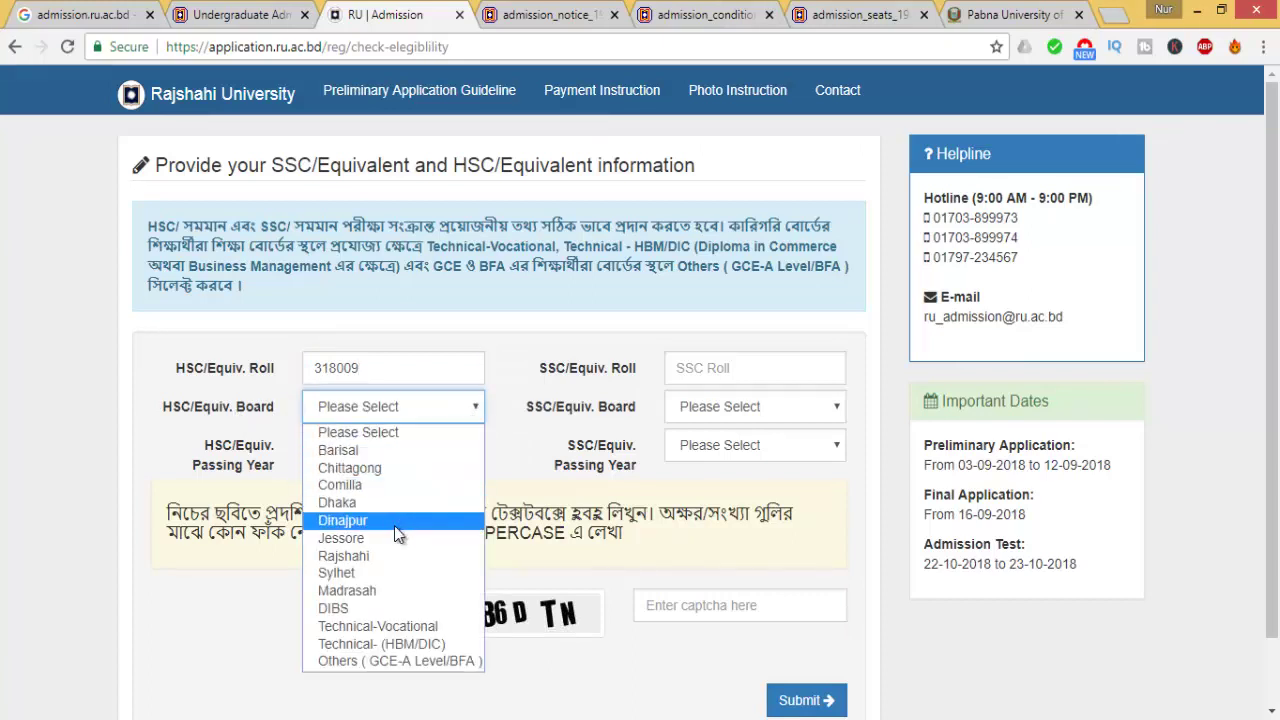
click(360, 555)
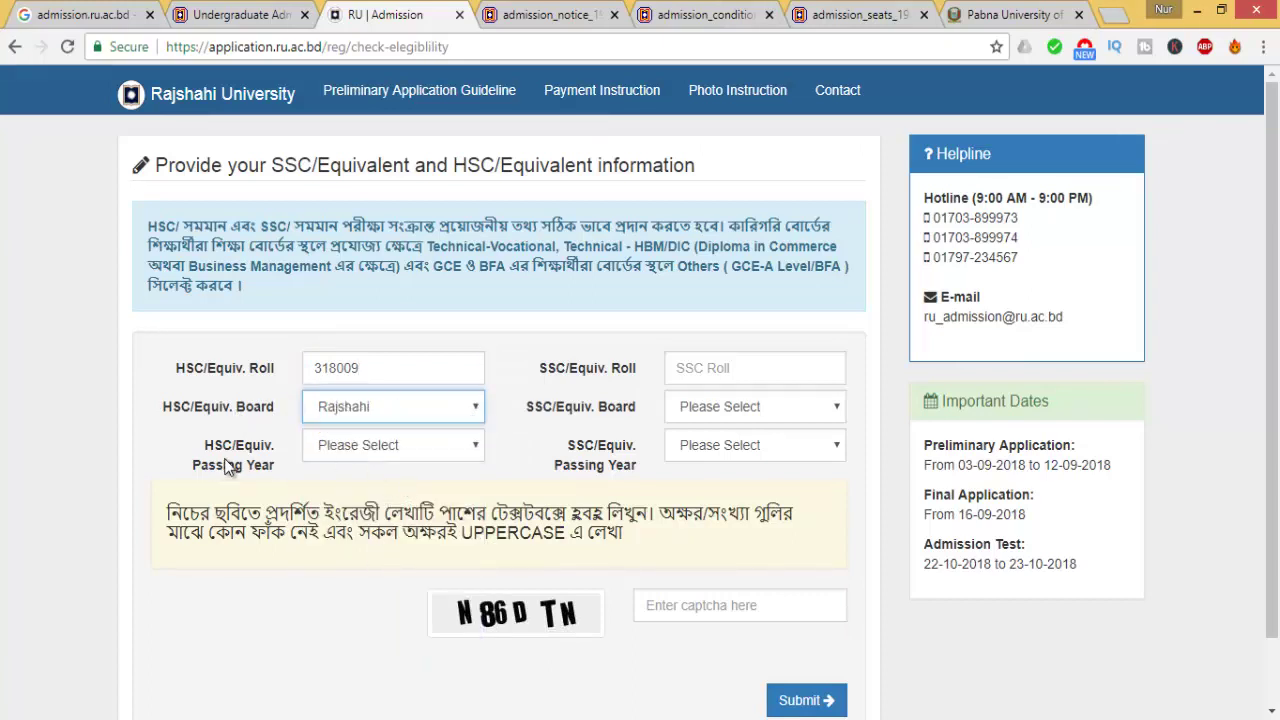
click(426, 450)
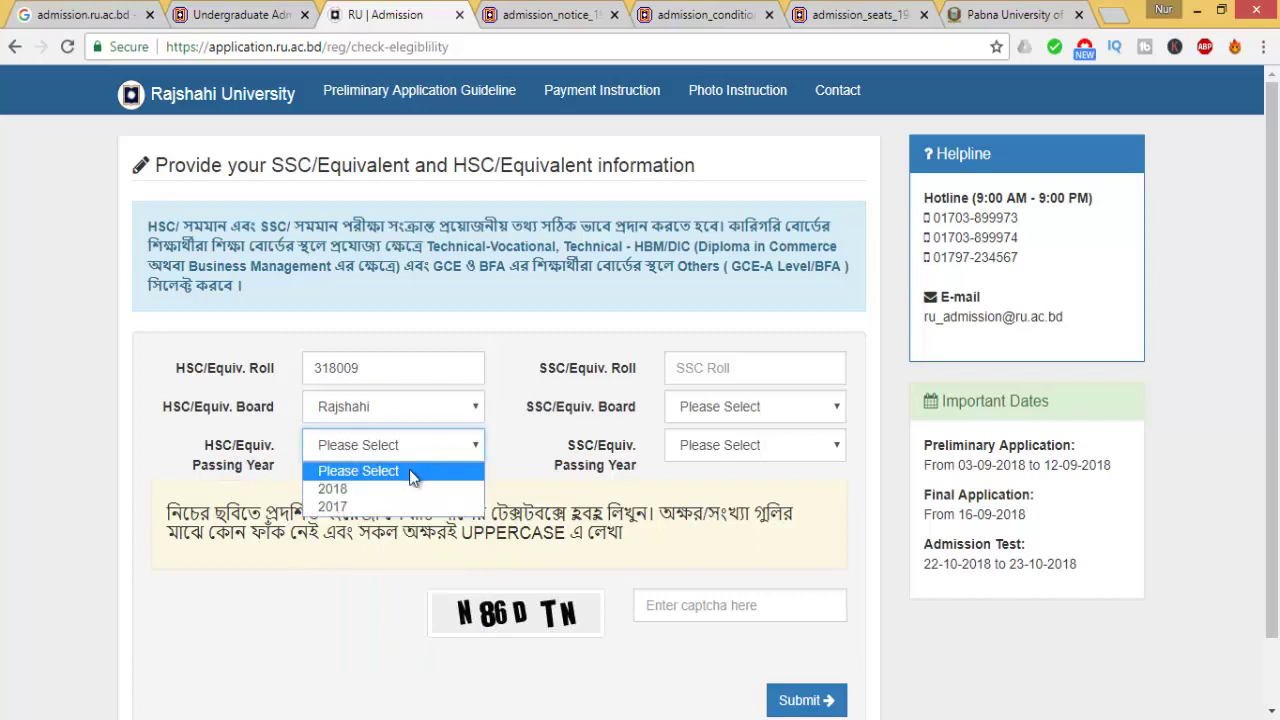
click(364, 493)
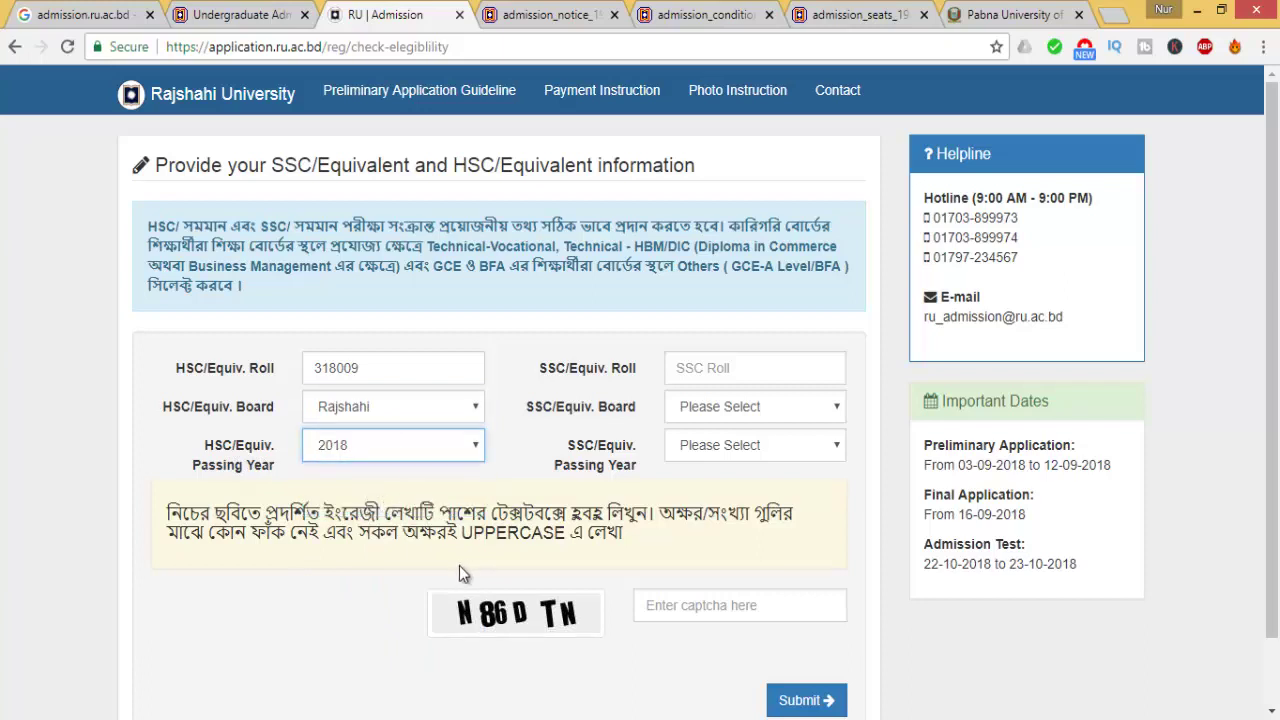
Copy the applicant's SSC roll number from the application PDF in Foxit.
key(alt+Tab)
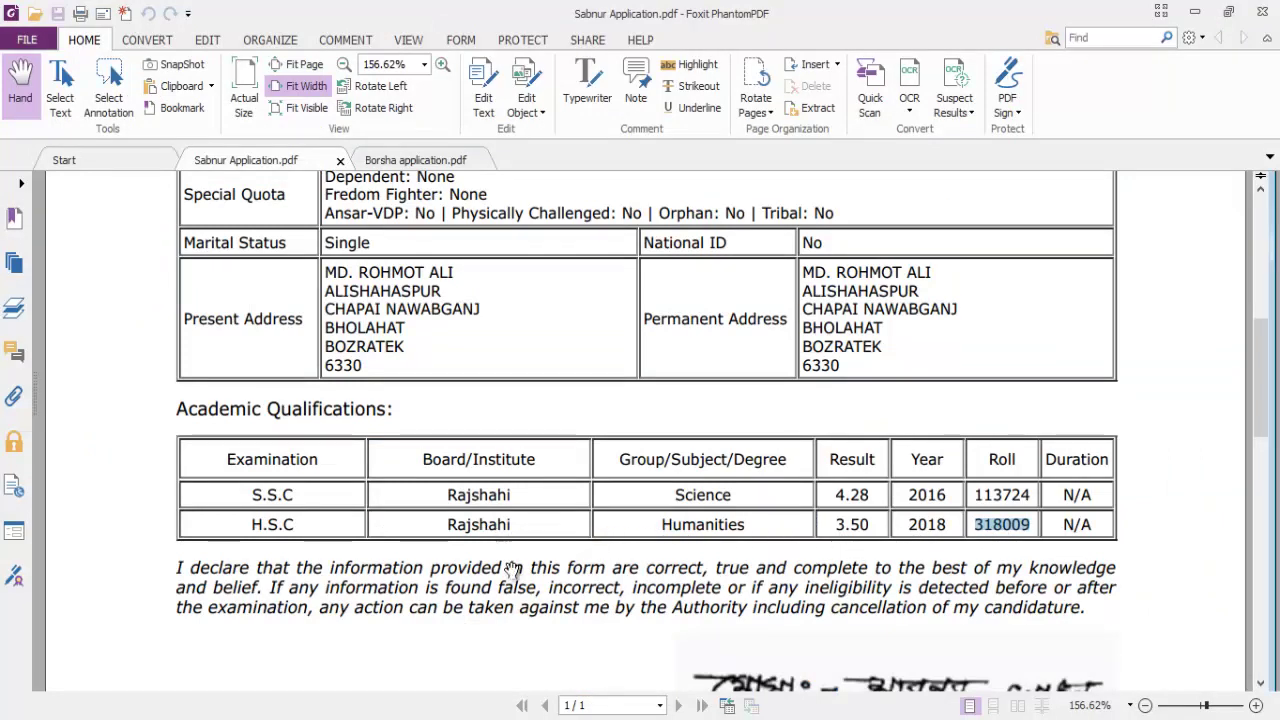
double_click(986, 495)
right_click(988, 496)
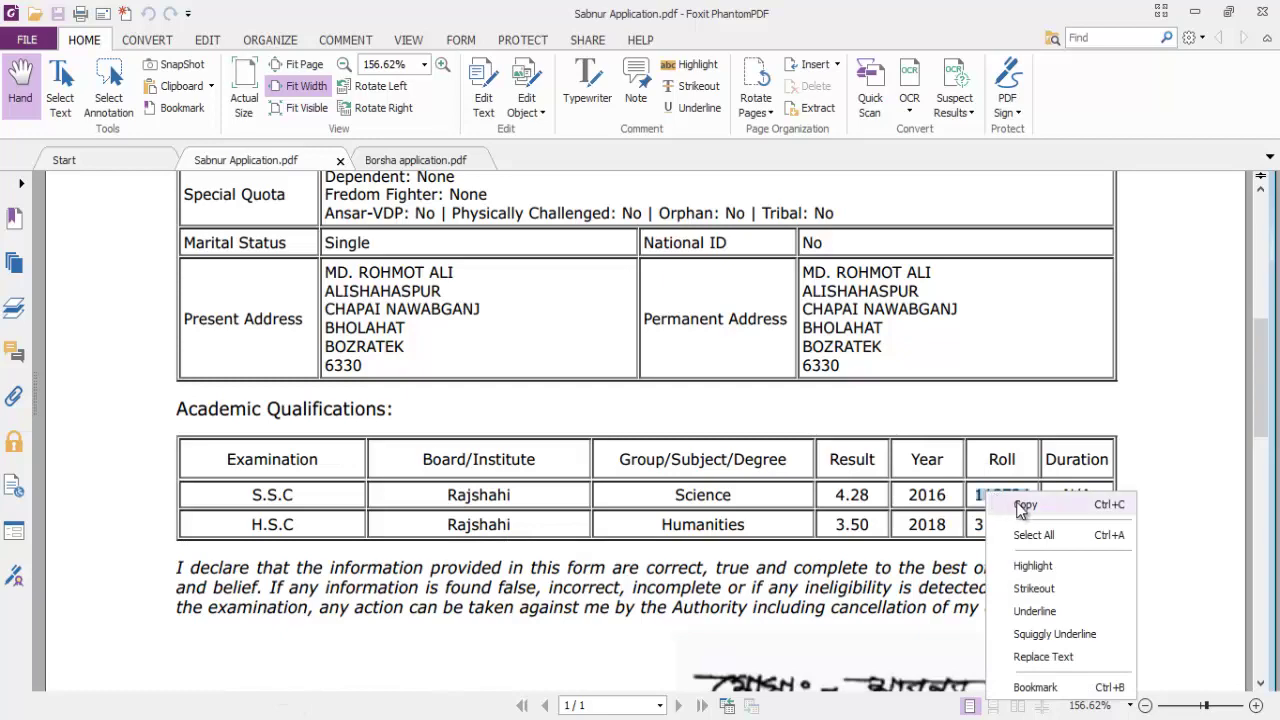
click(1024, 505)
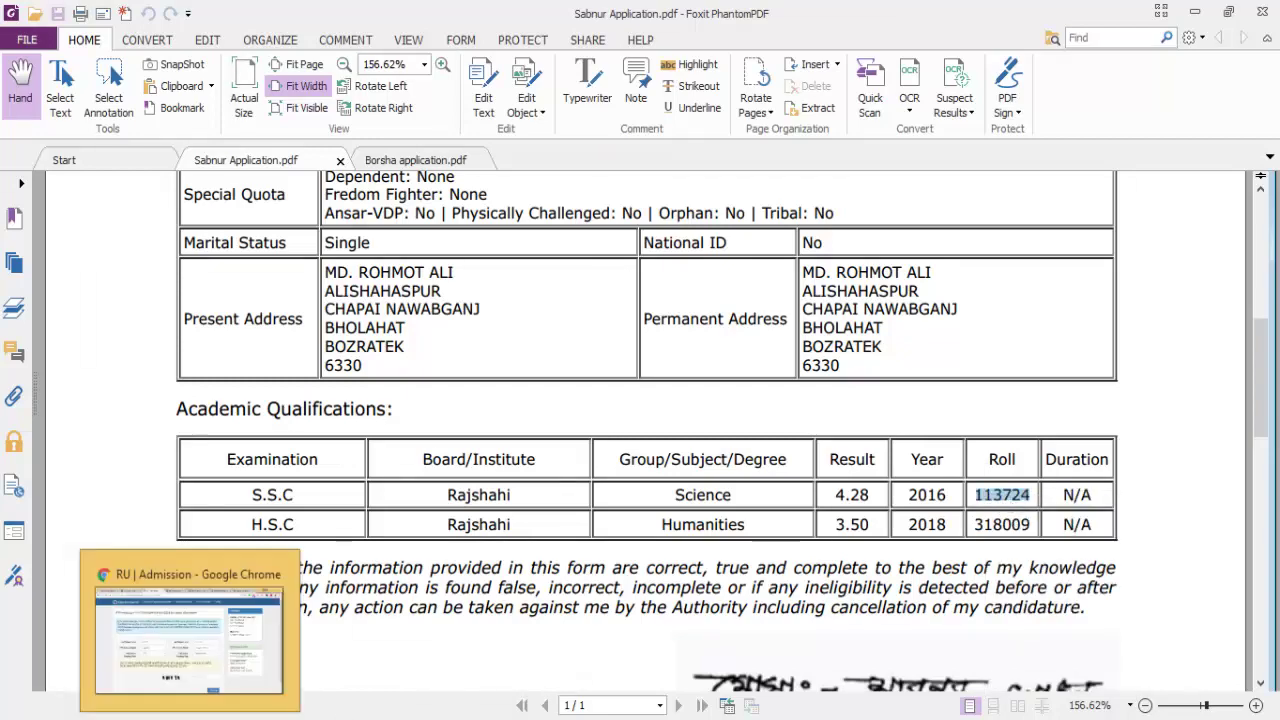
click(190, 718)
Paste the SSC roll number, and set SSC board to Rajshahi and passing year to 2016.
right_click(698, 362)
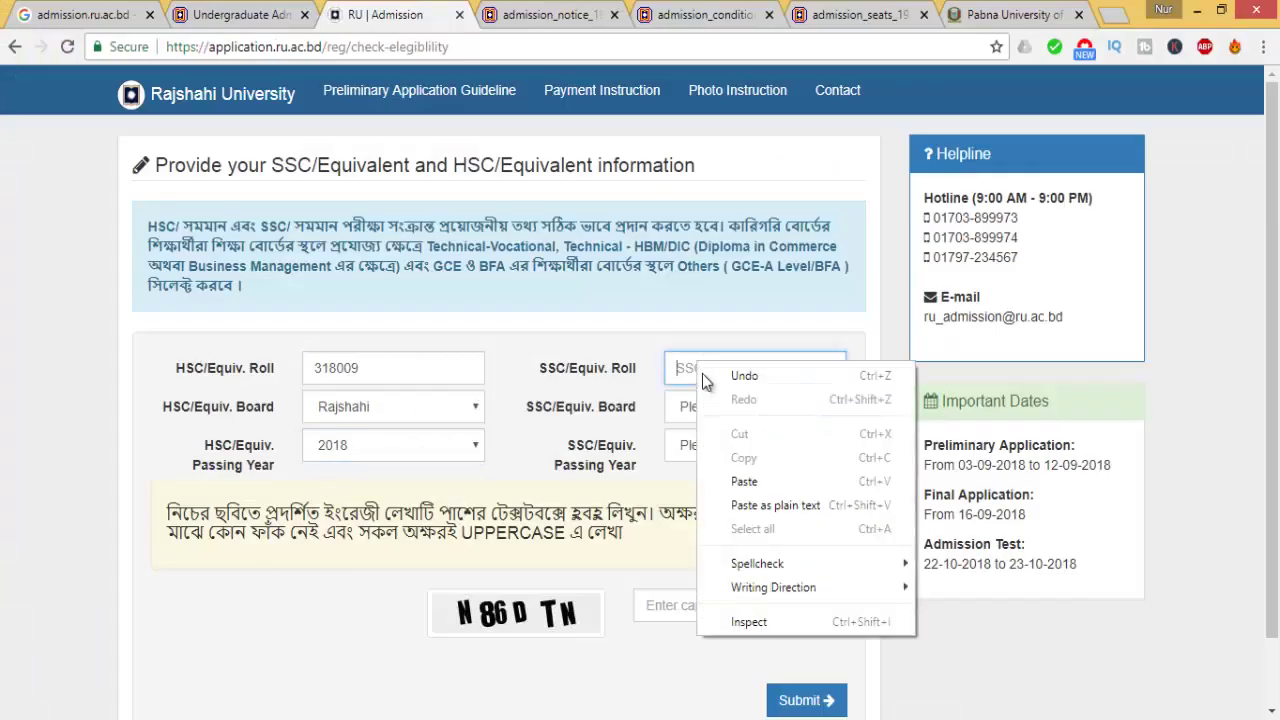
click(743, 476)
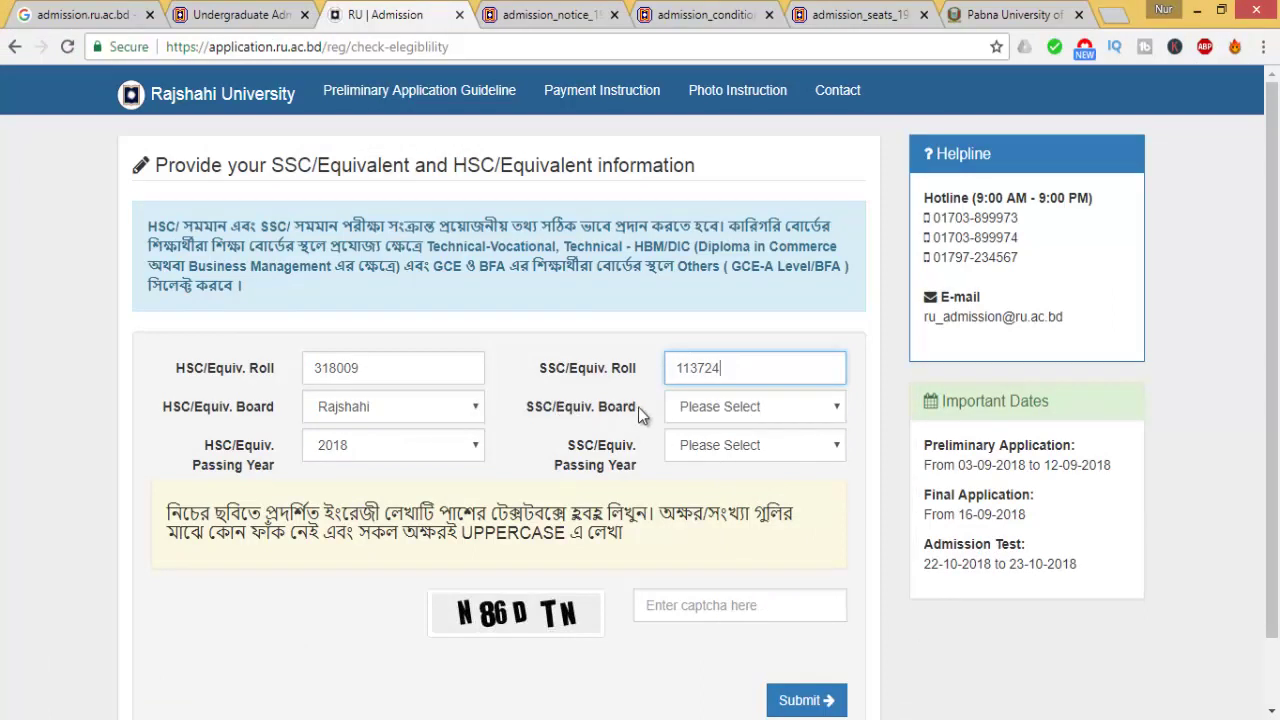
click(753, 414)
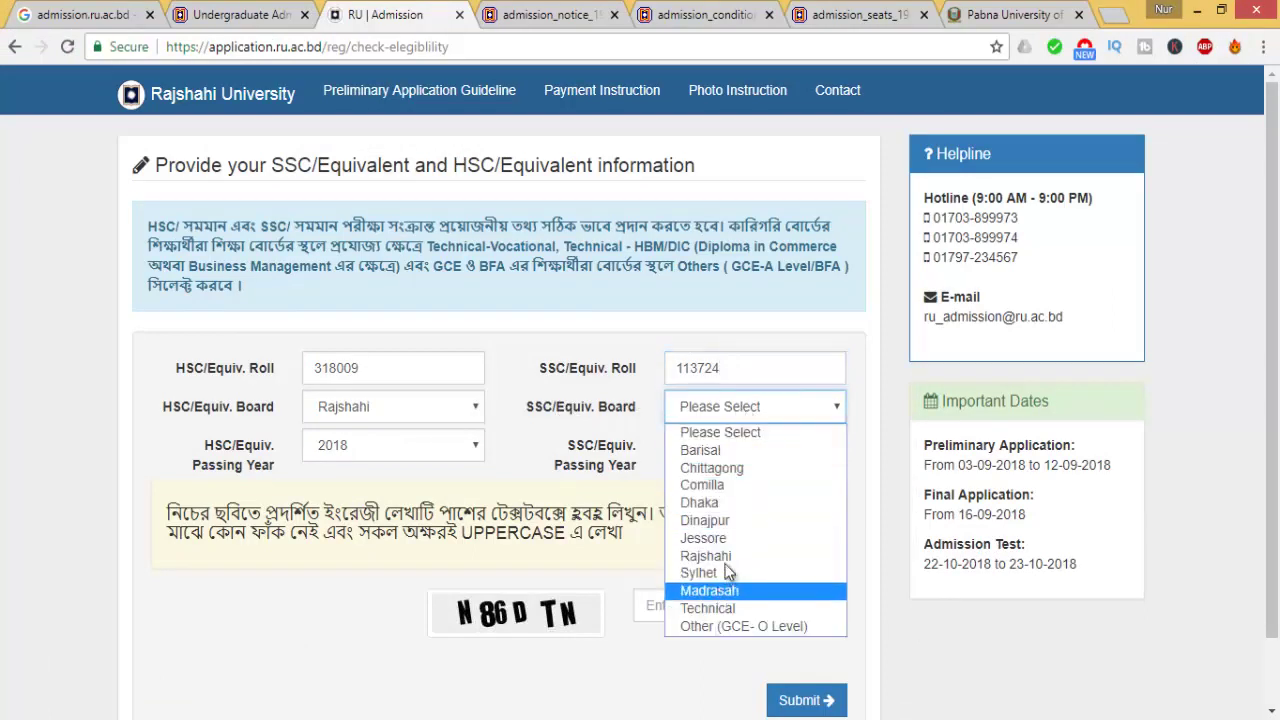
click(732, 554)
click(757, 447)
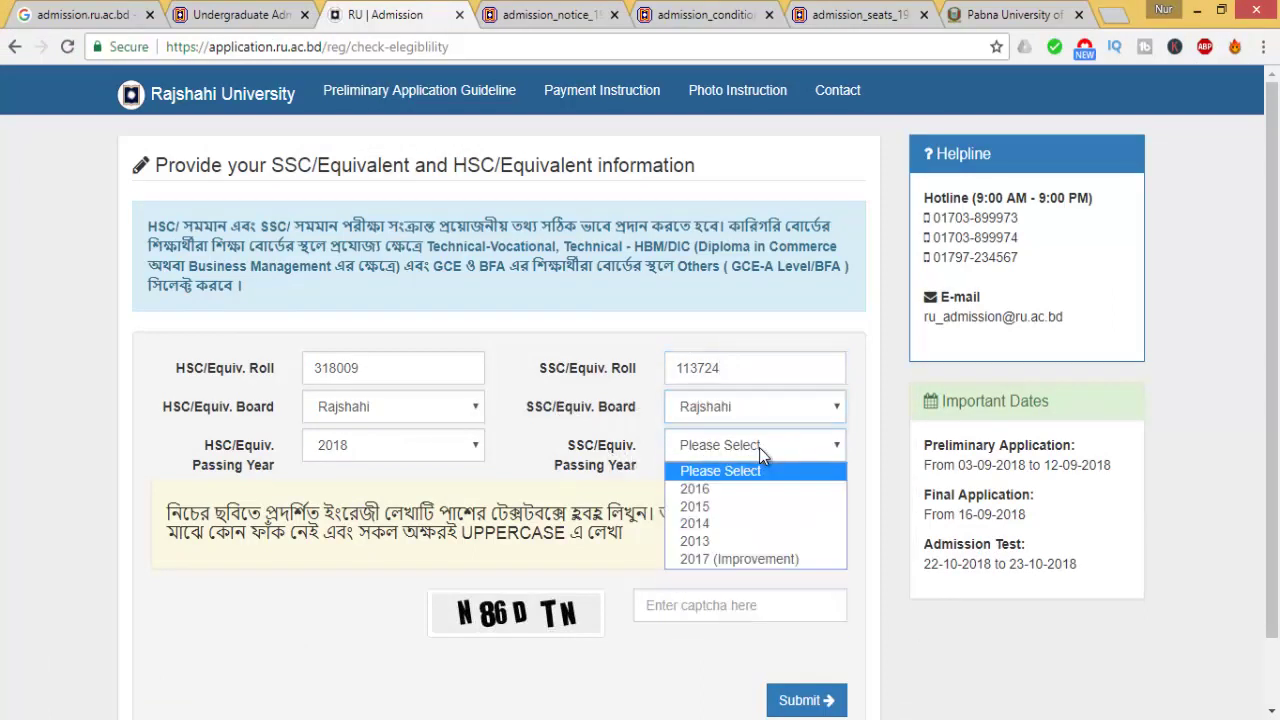
click(723, 490)
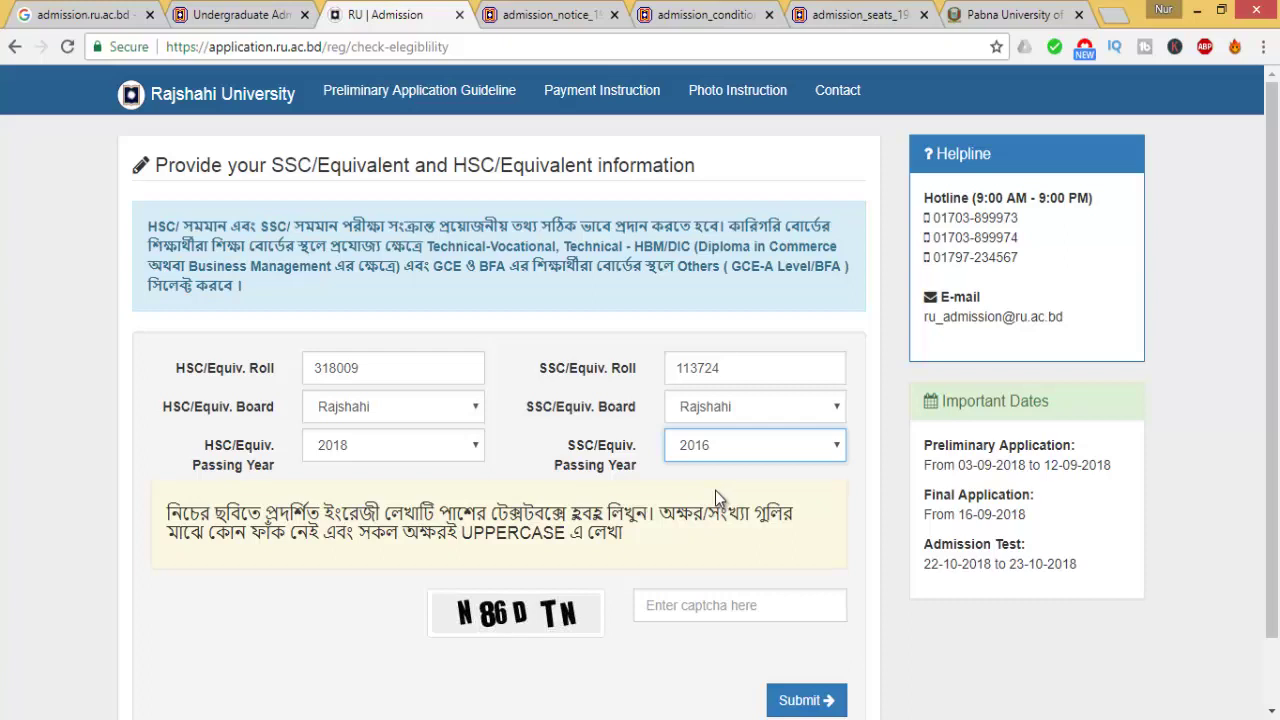
scroll(903, 494, down, 1)
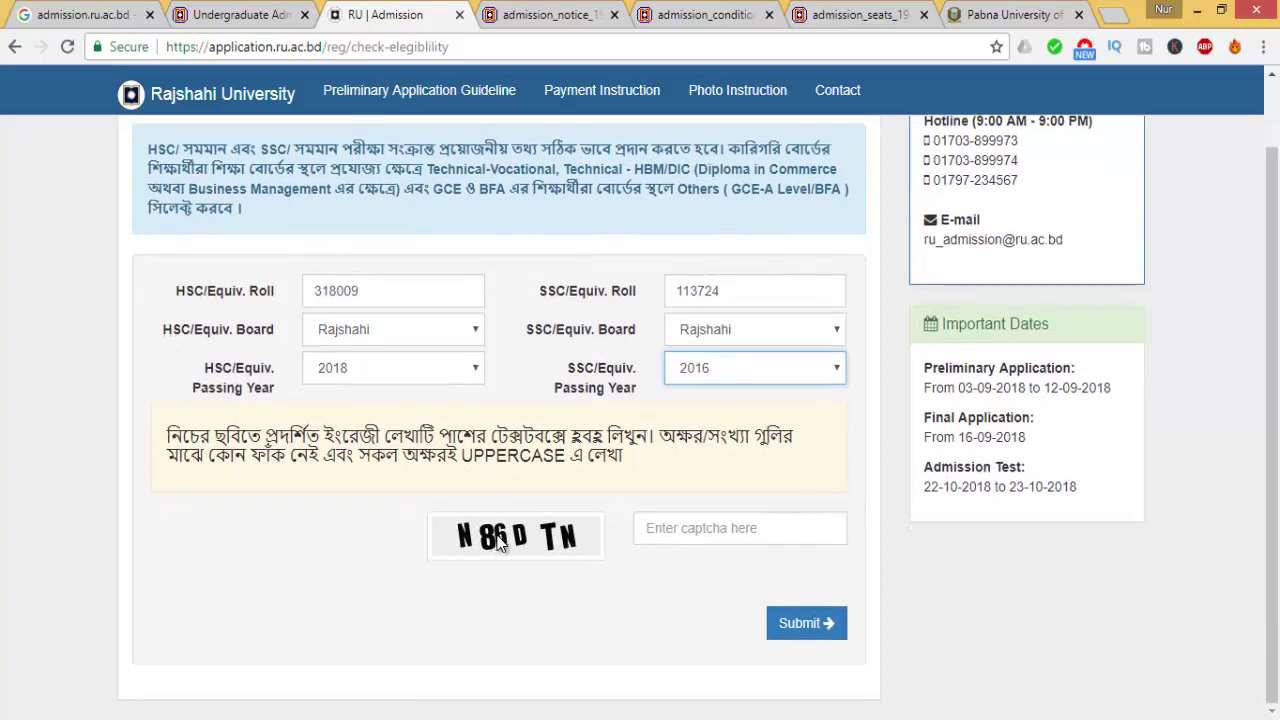
Enter the displayed captcha characters and submit the SSC/HSC information.
click(702, 536)
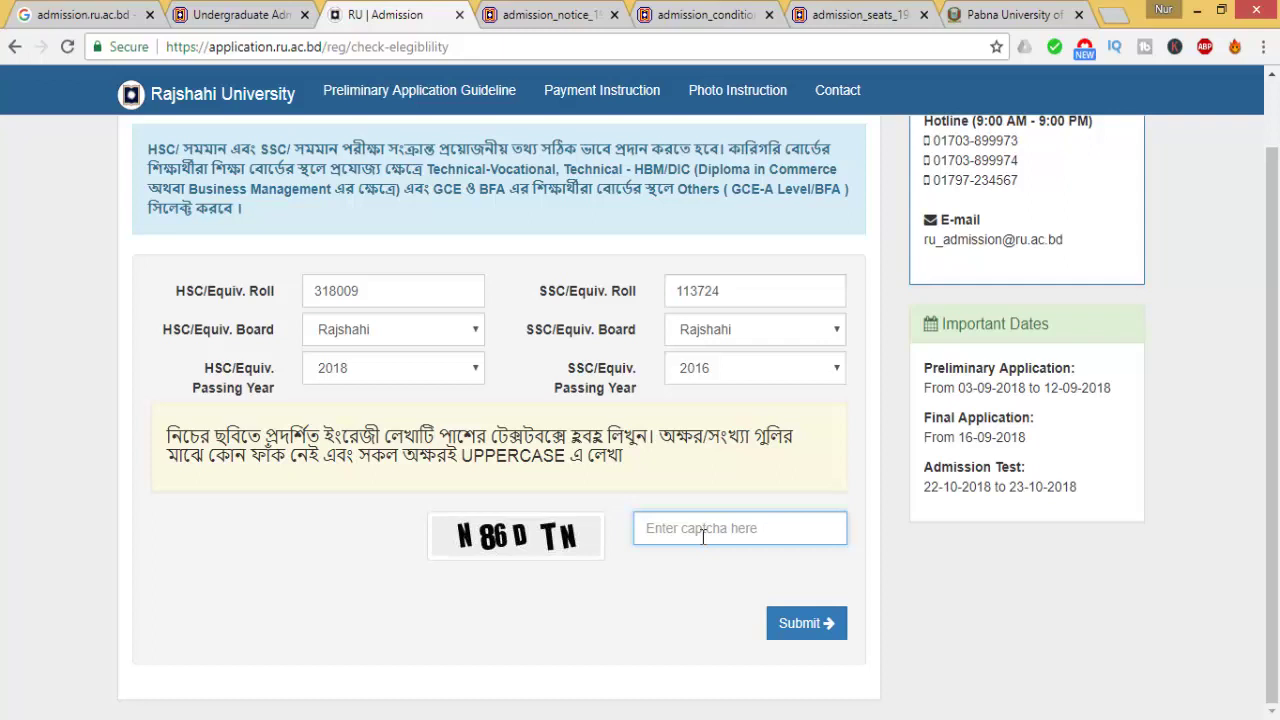
text(N)
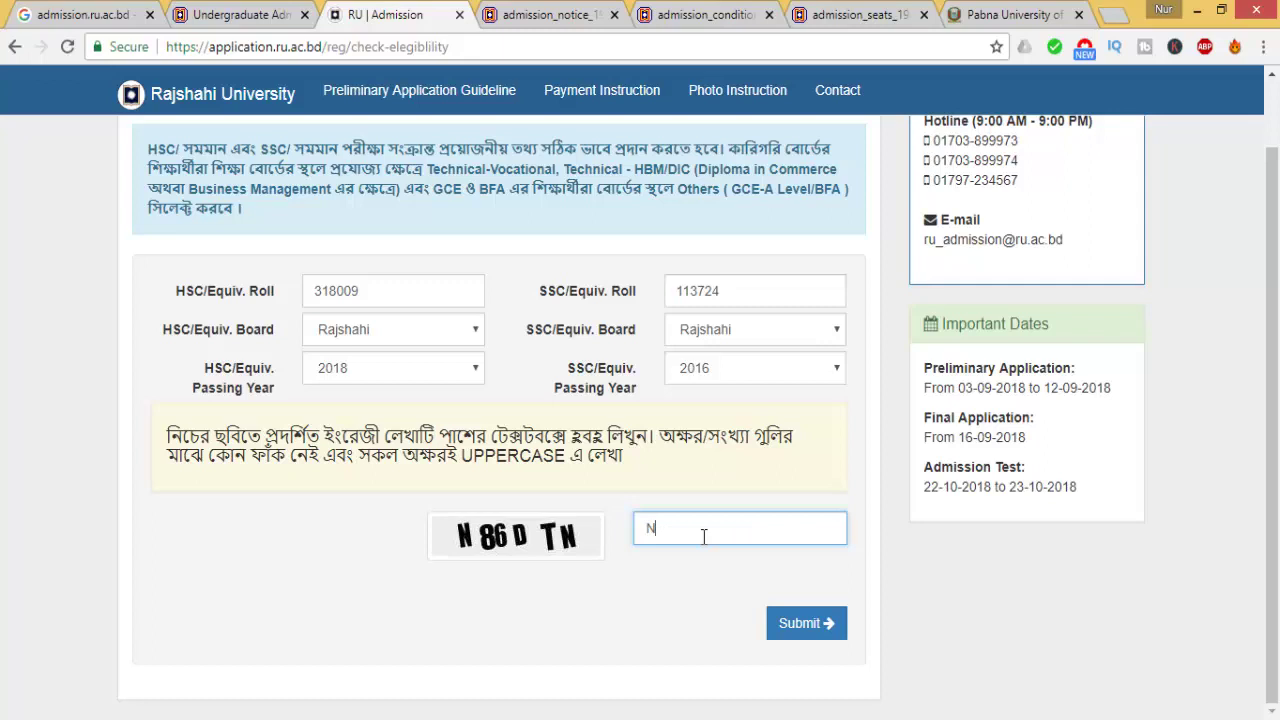
text(86DTN)
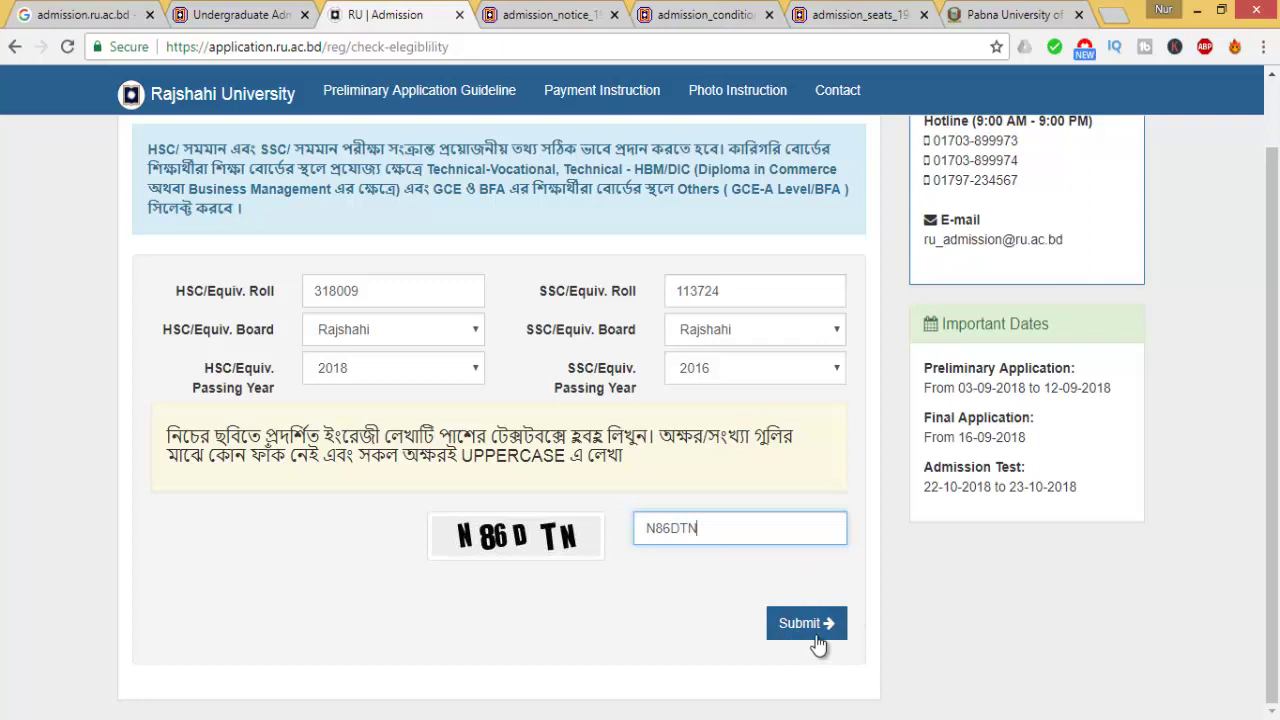
click(820, 626)
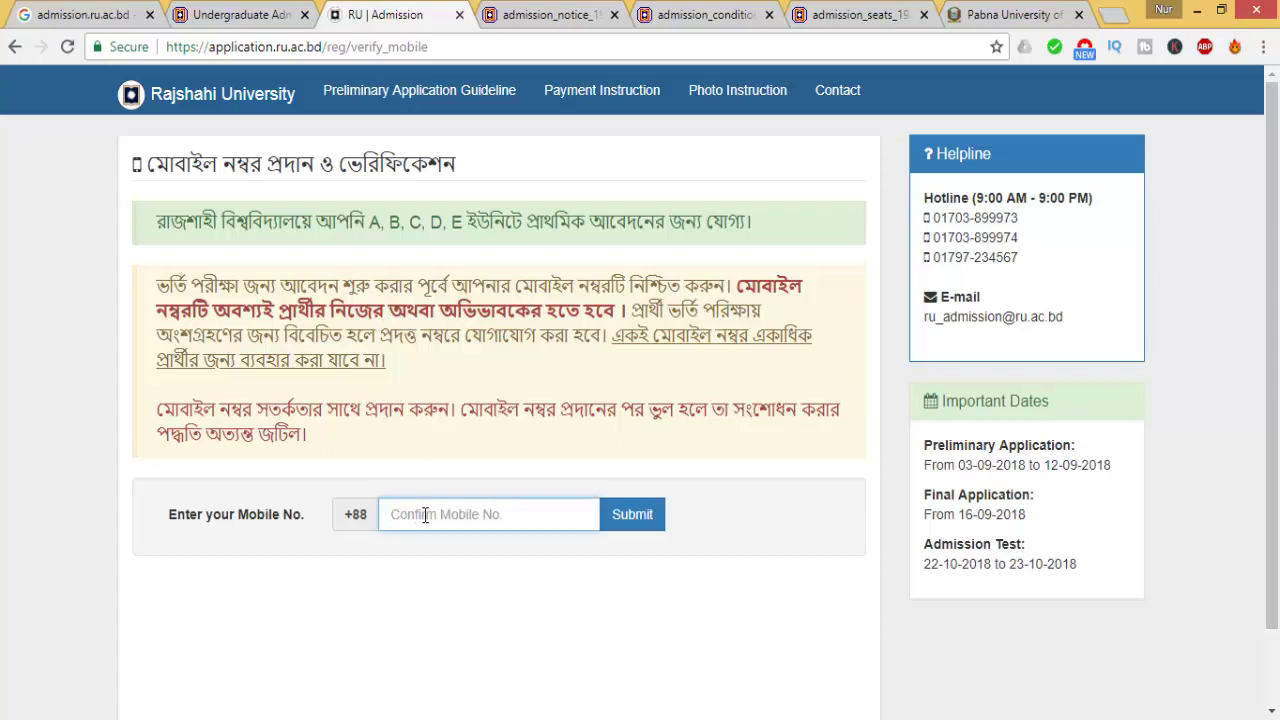
Submit the applicant's mobile number and verify it with the received PIN.
click(636, 526)
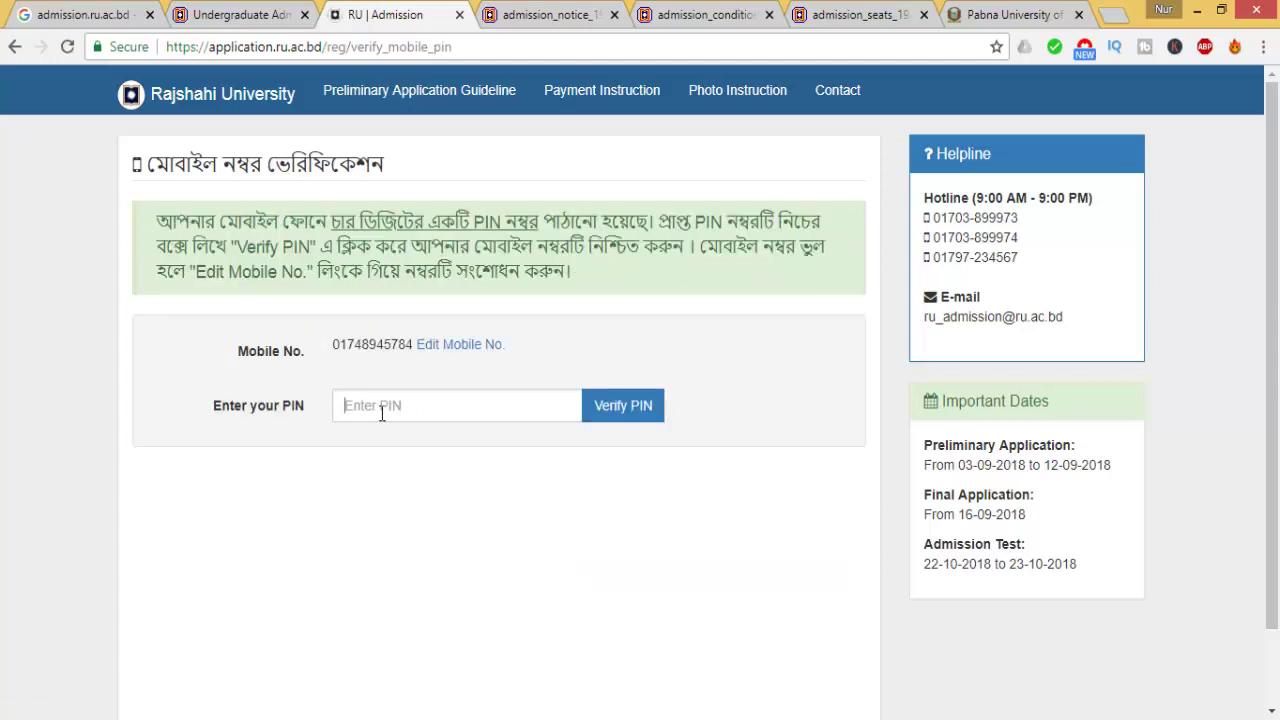
click(382, 413)
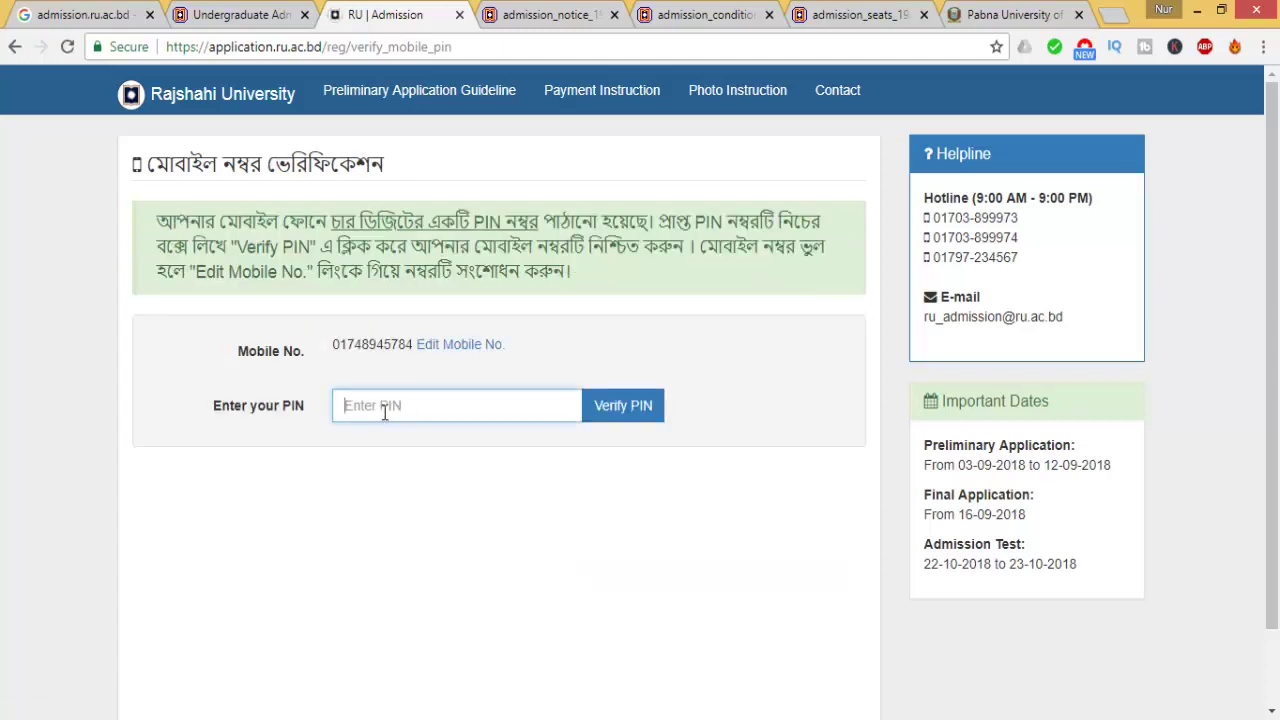
click(633, 405)
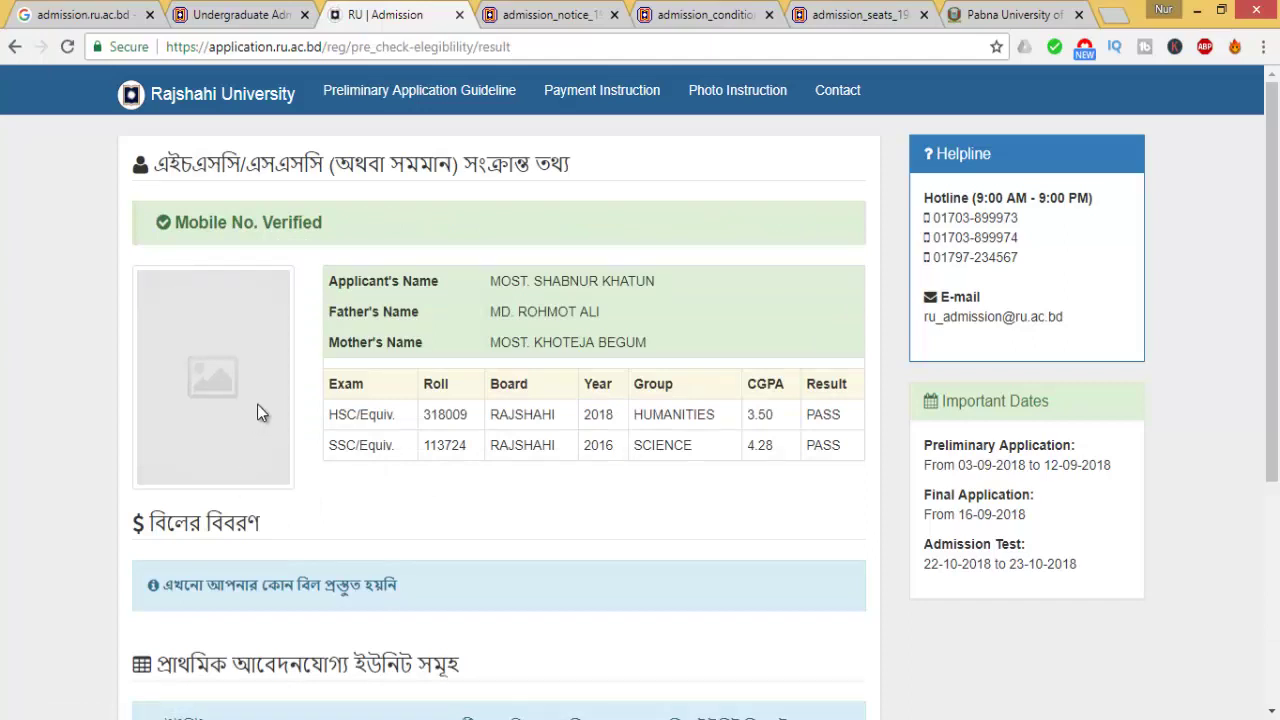
Look over the eligible units A–E list, then view the admission_seats_19.pdf seat list.
scroll(257, 406, down, 3)
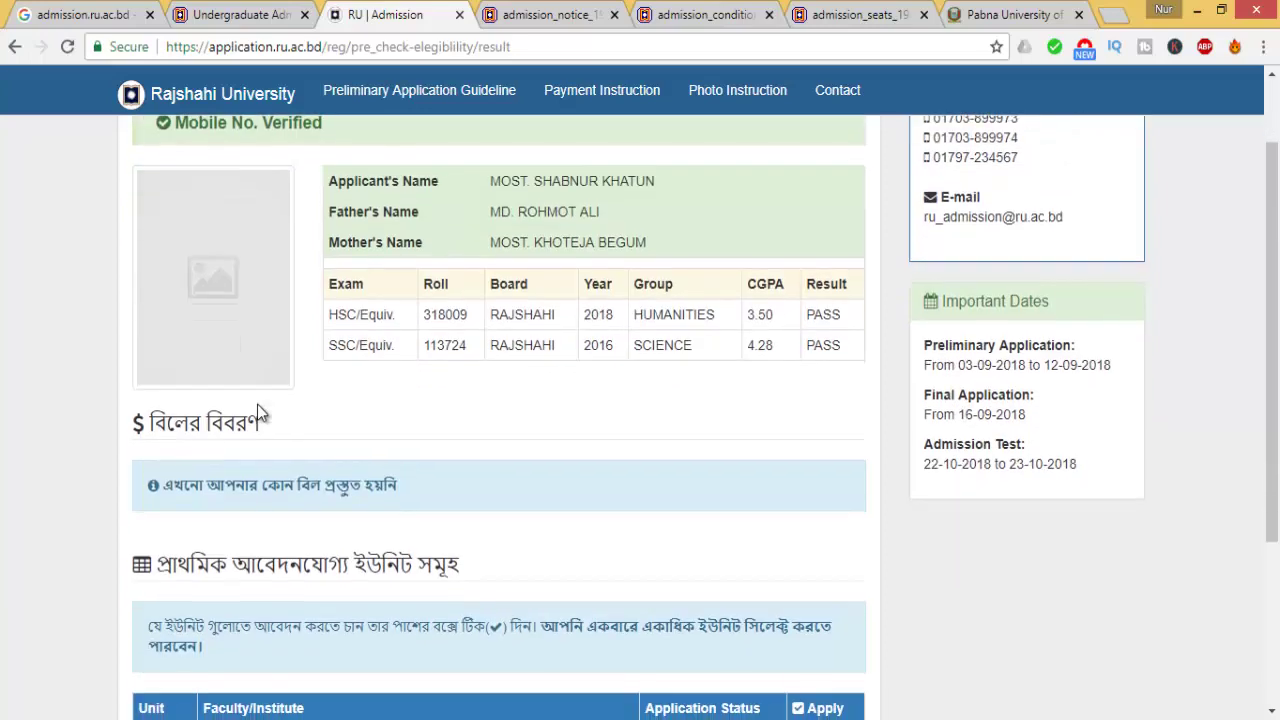
scroll(257, 404, down, 1)
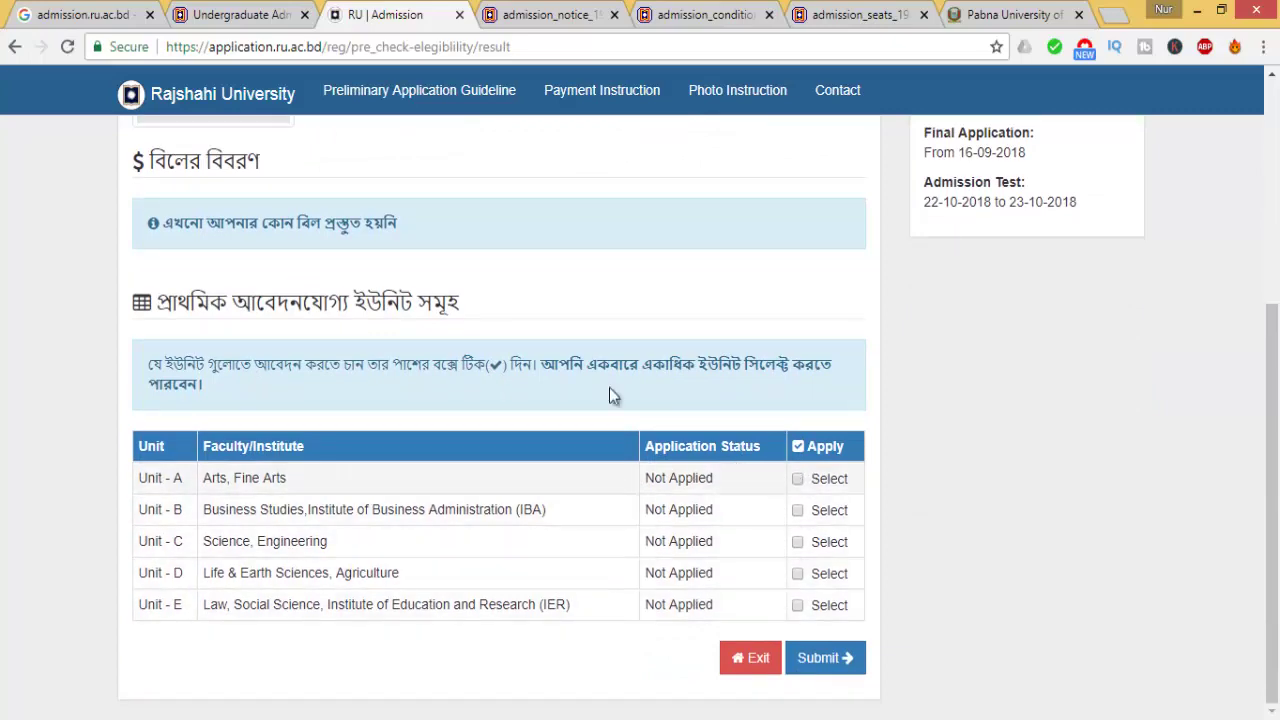
click(835, 15)
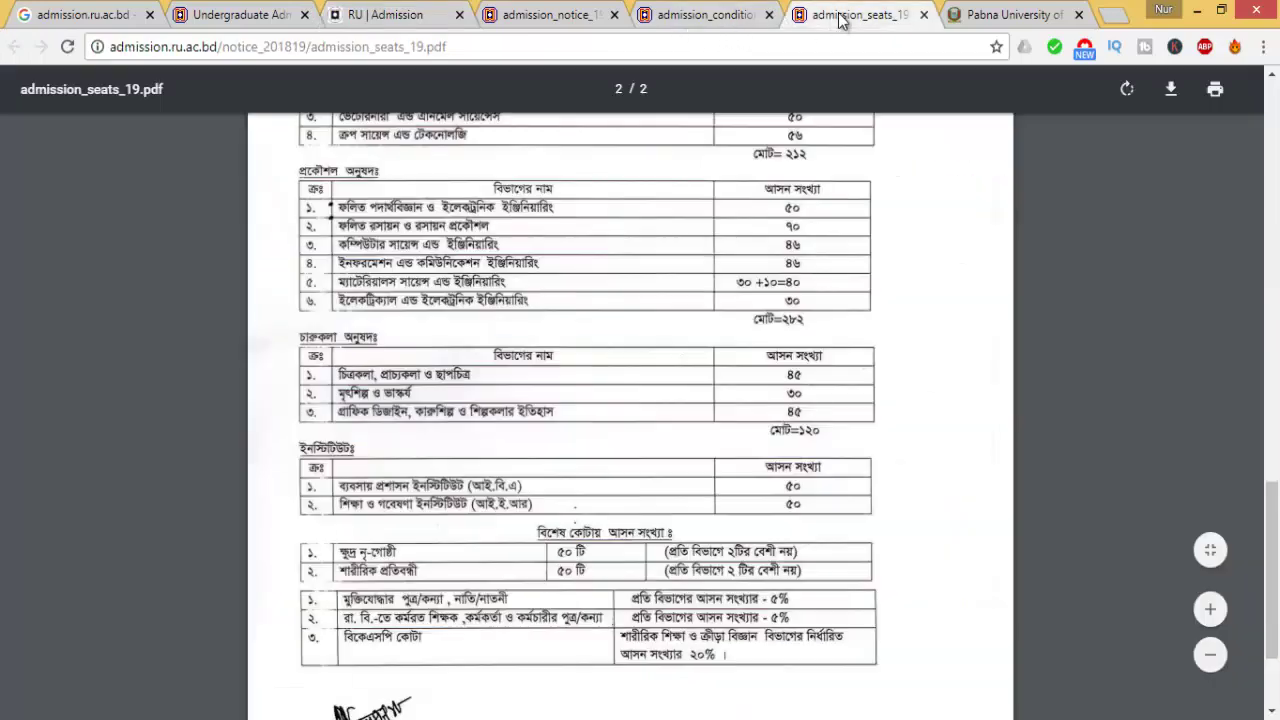
Read admission_conditions_19.pdf from page 1 through Unit D's exam conditions on page 4.
click(700, 16)
scroll(630, 400, up, 1)
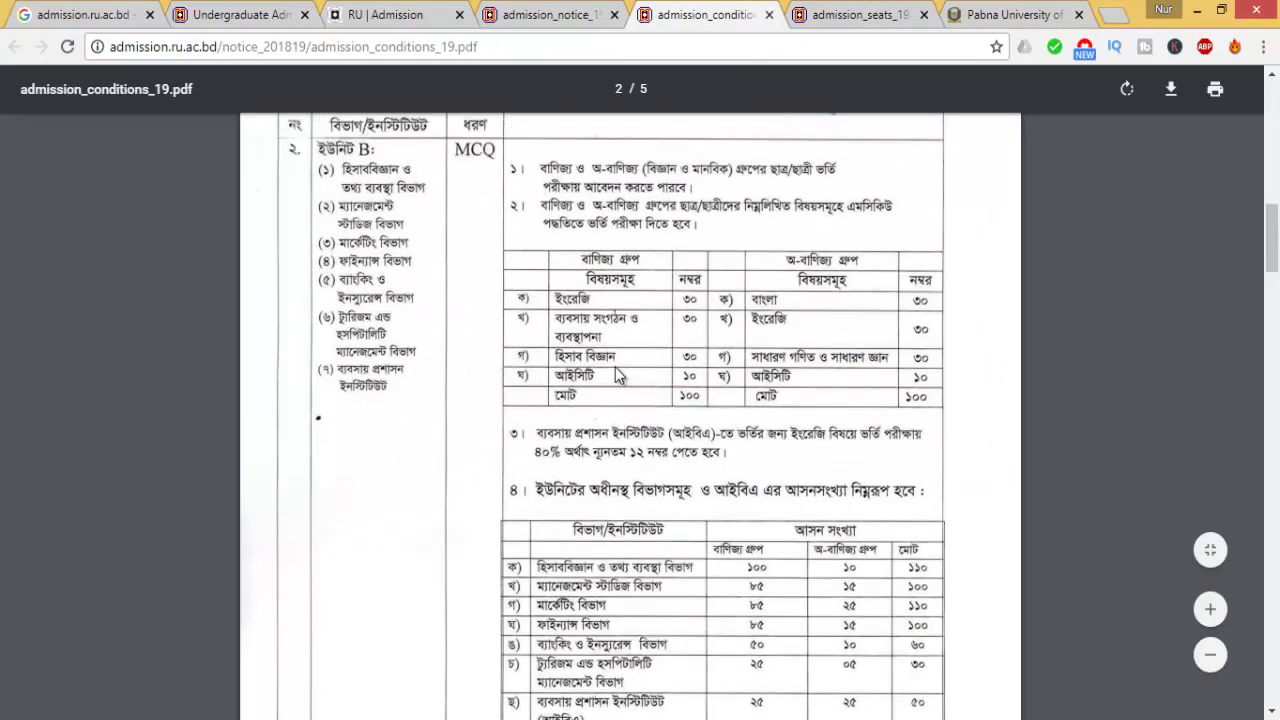
scroll(615, 375, up, 15)
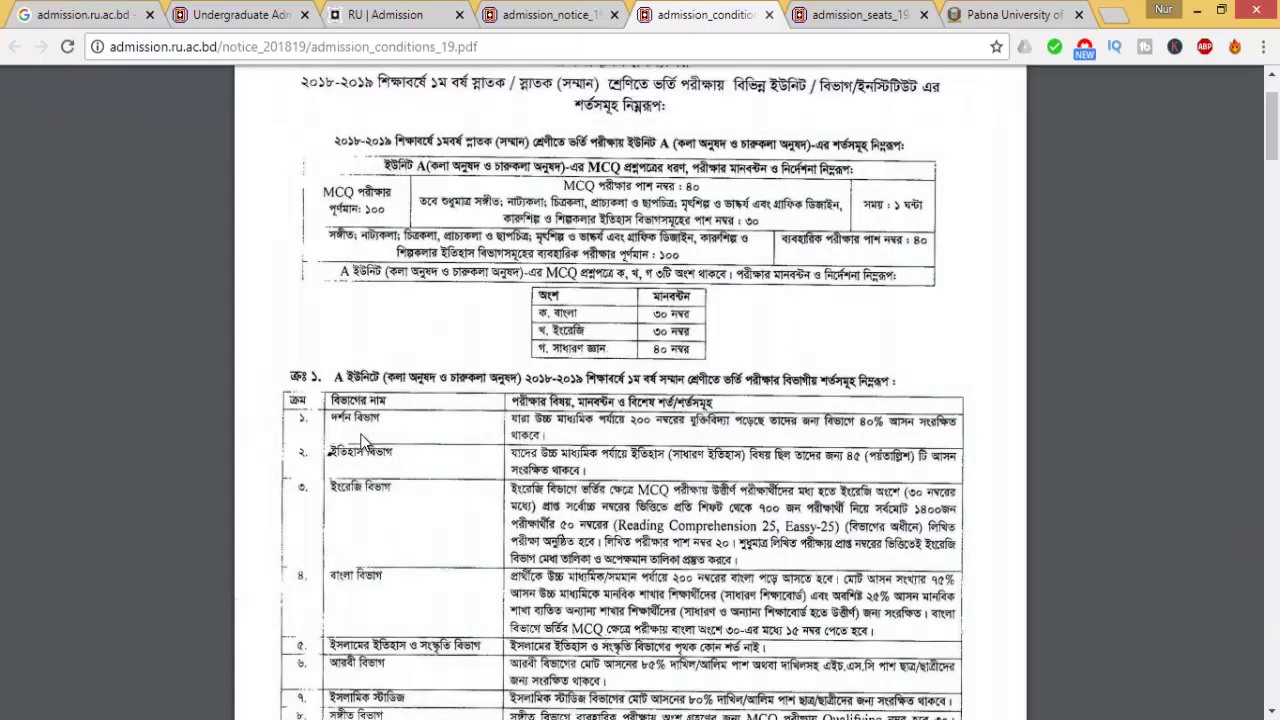
scroll(363, 469, down, 1)
scroll(363, 469, down, 4)
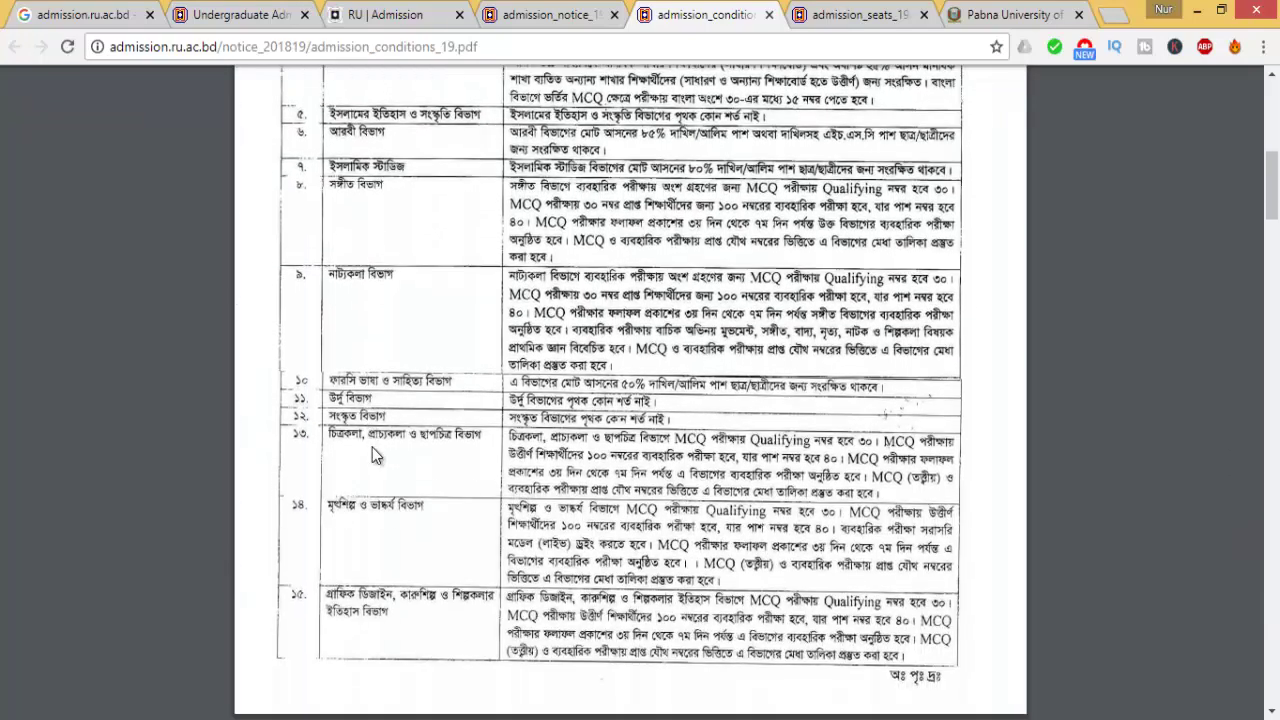
scroll(373, 444, down, 5)
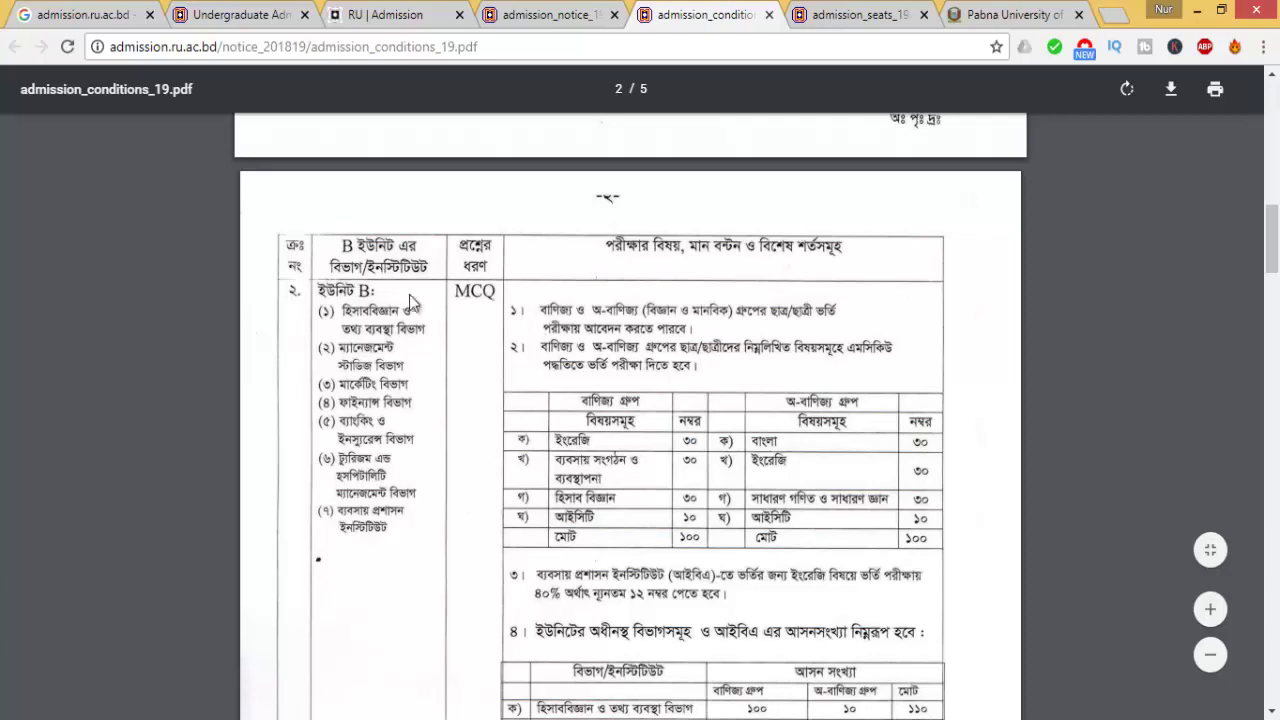
scroll(393, 401, down, 2)
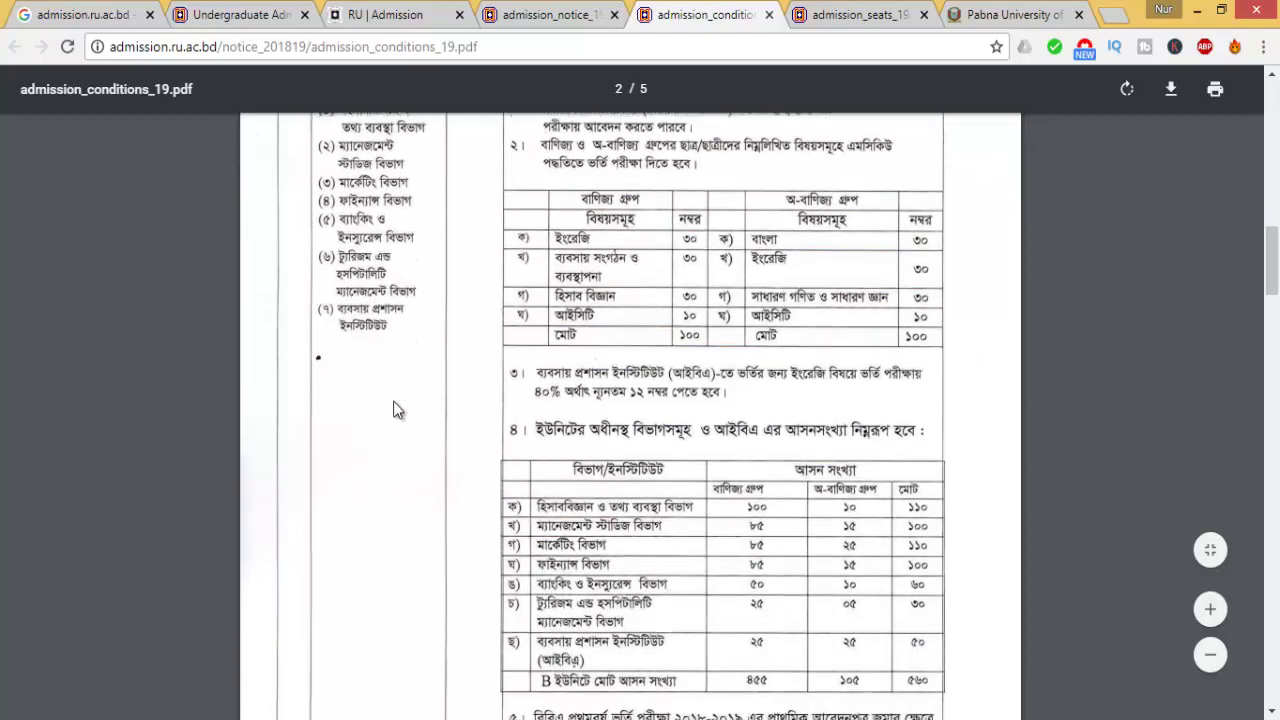
scroll(393, 401, down, 10)
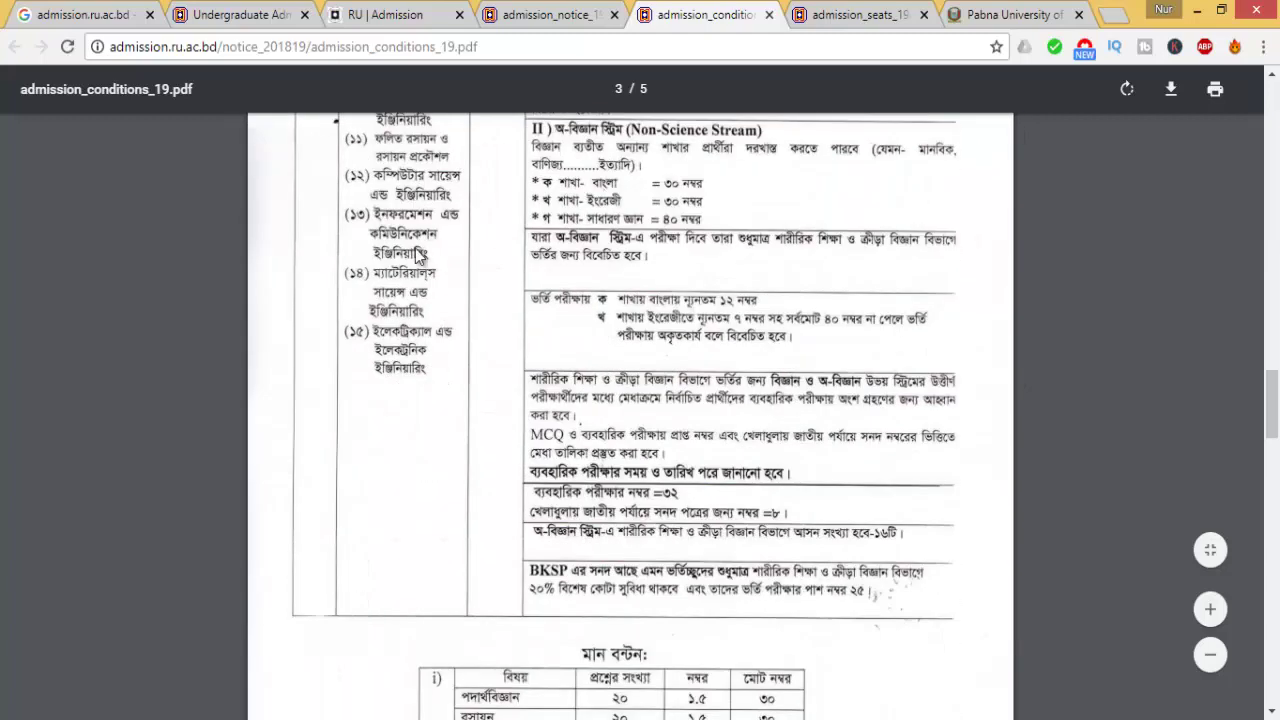
scroll(420, 252, up, 3)
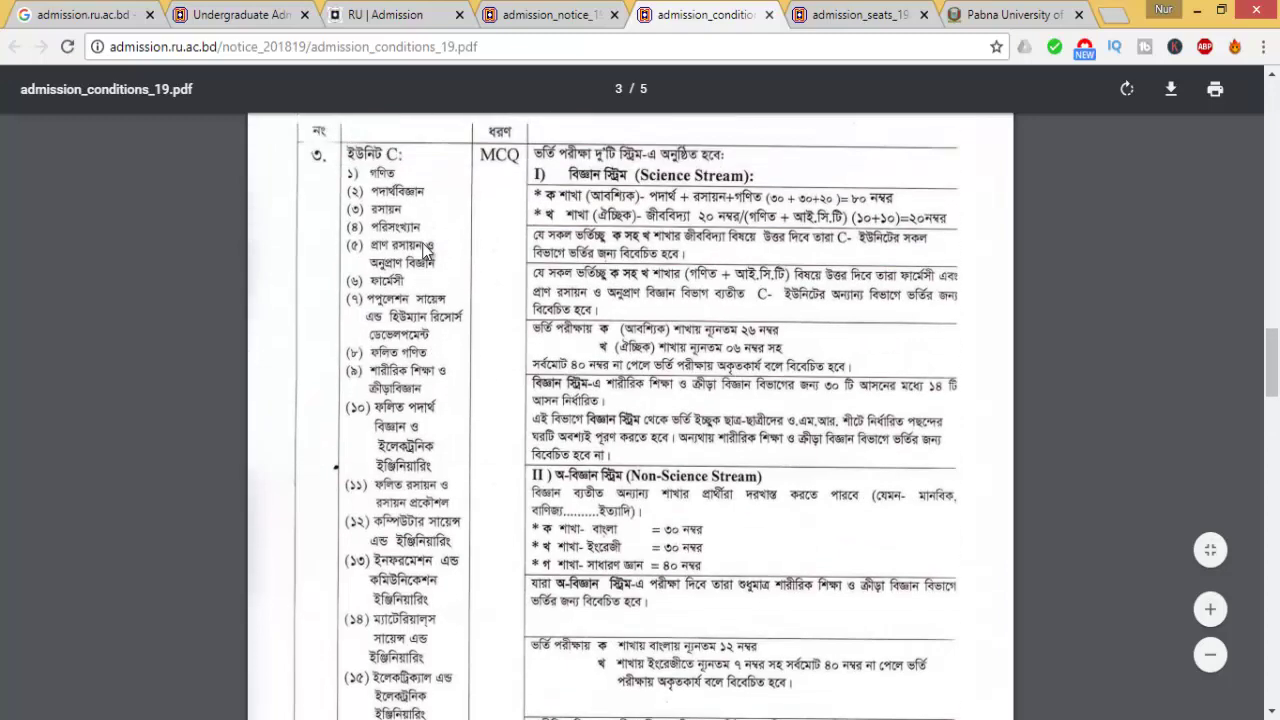
scroll(427, 248, down, 4)
scroll(424, 278, down, 7)
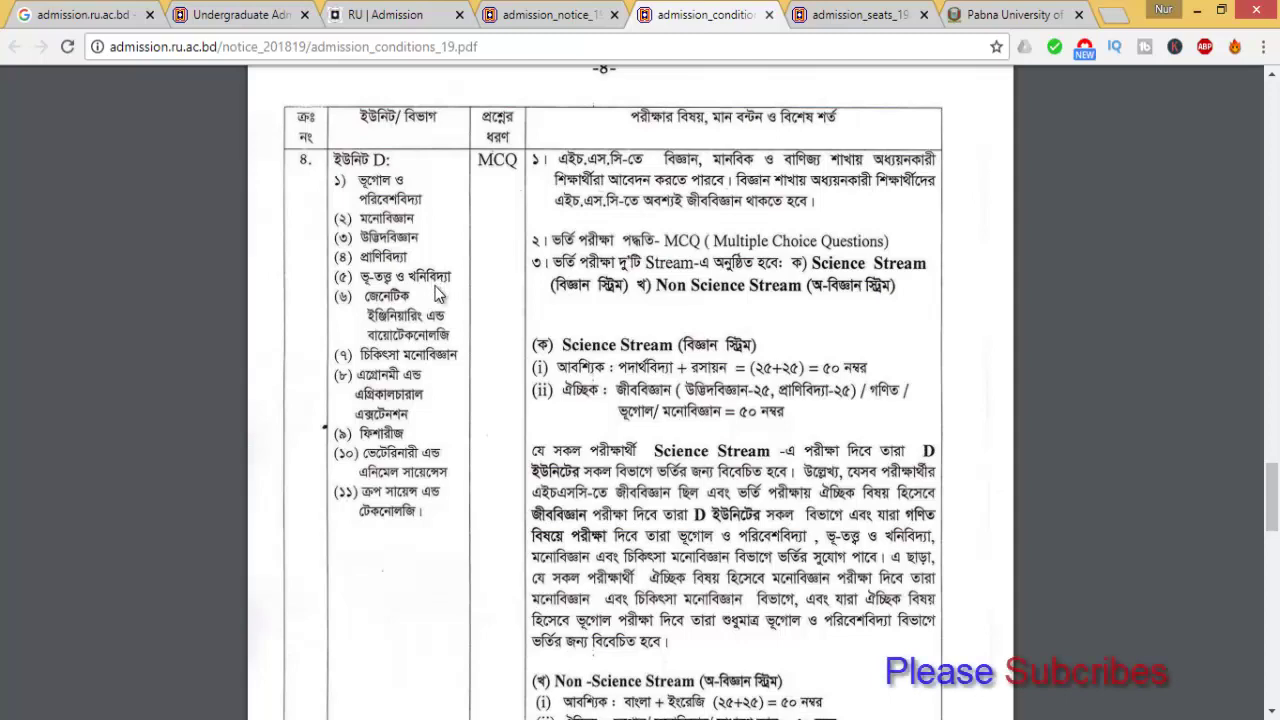
scroll(435, 277, up, 3)
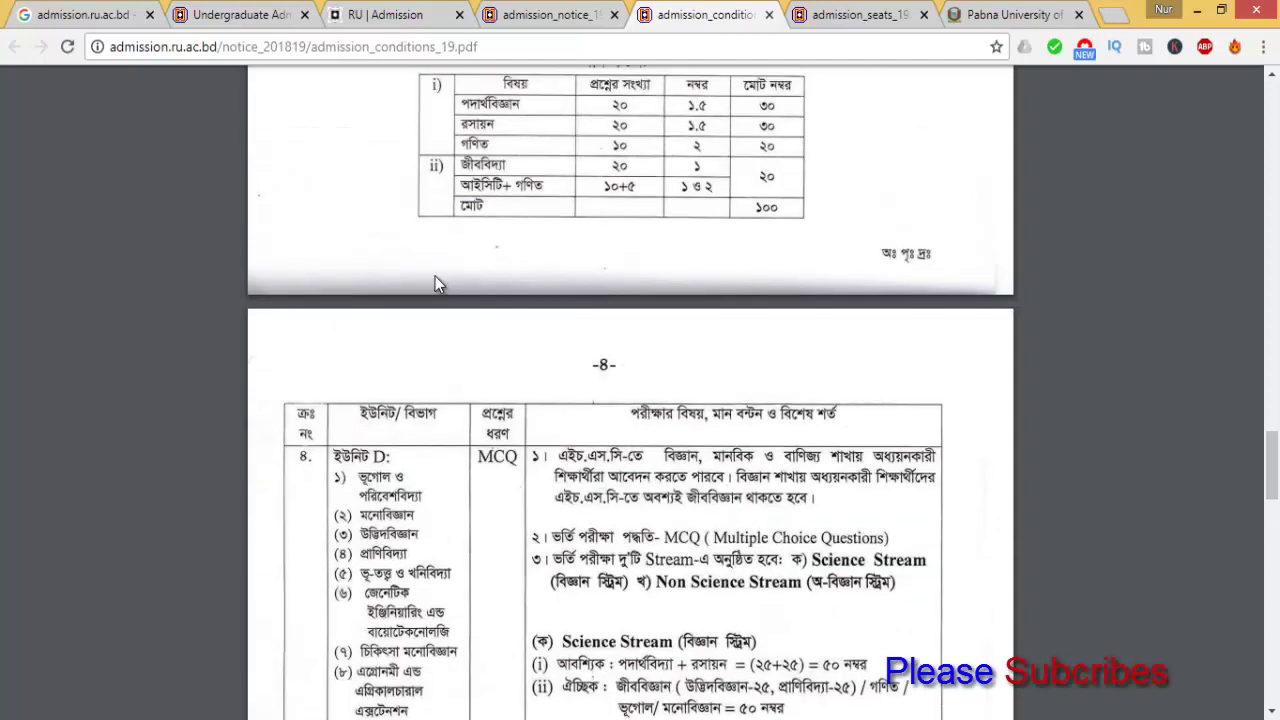
scroll(435, 276, down, 3)
scroll(437, 284, down, 4)
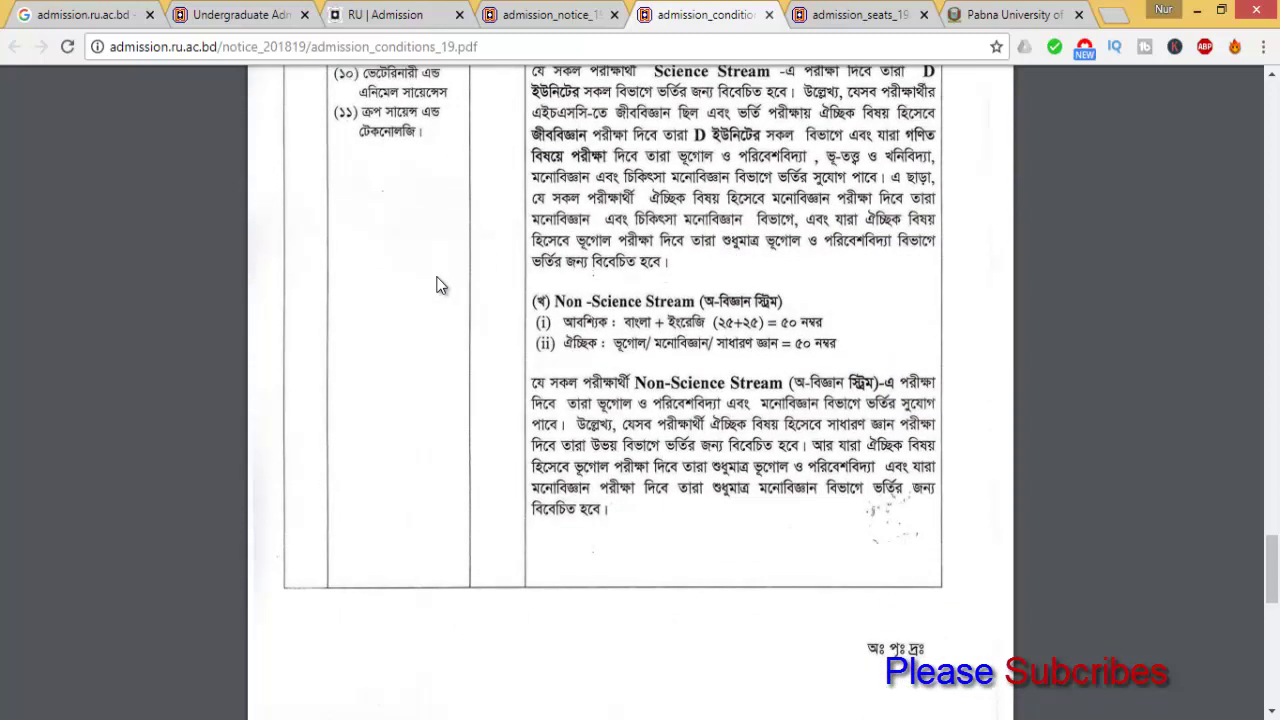
Return to the application result page and tick Unit A (Arts, Fine Arts).
scroll(507, 146, down, 5)
click(268, 14)
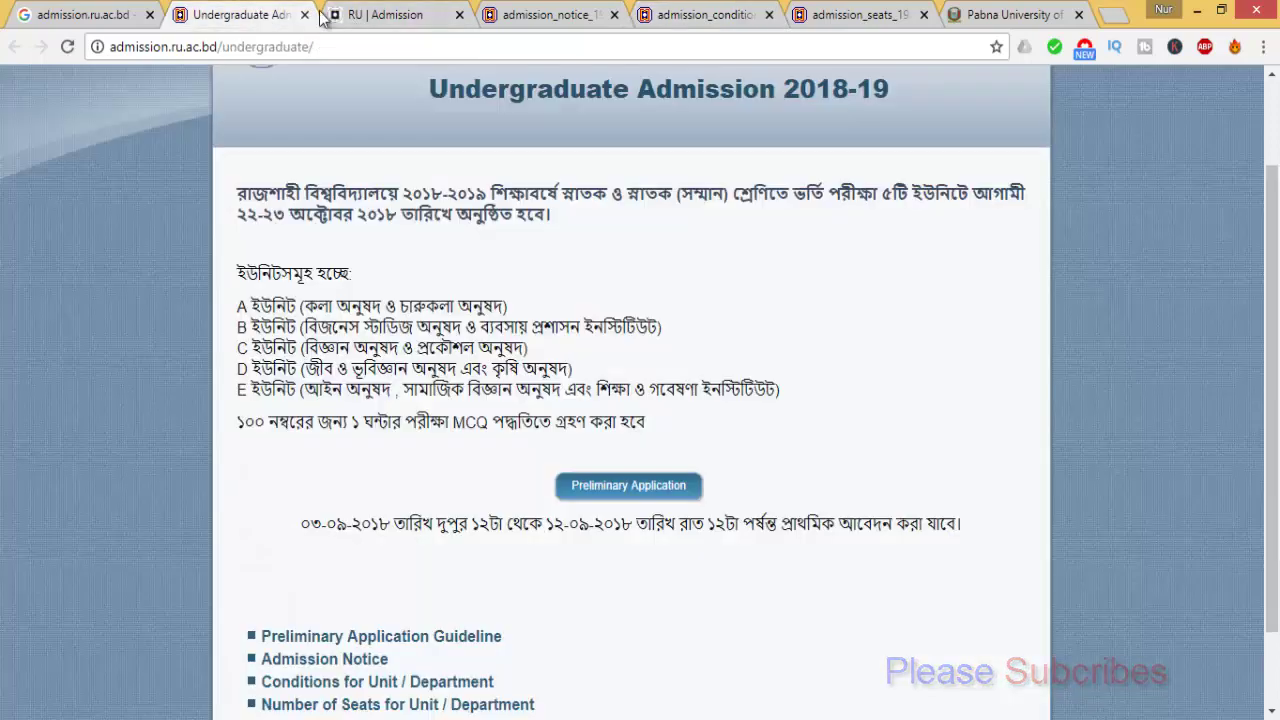
click(405, 14)
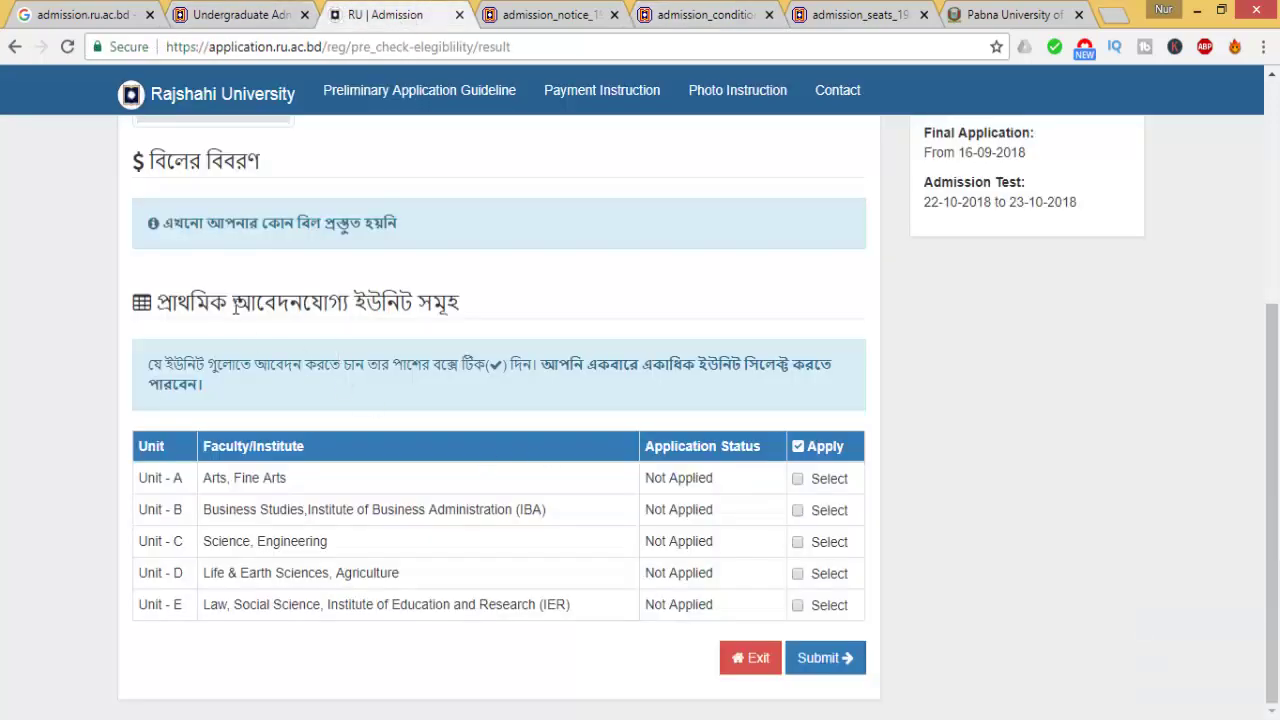
scroll(400, 450, up, 3)
scroll(493, 459, down, 1)
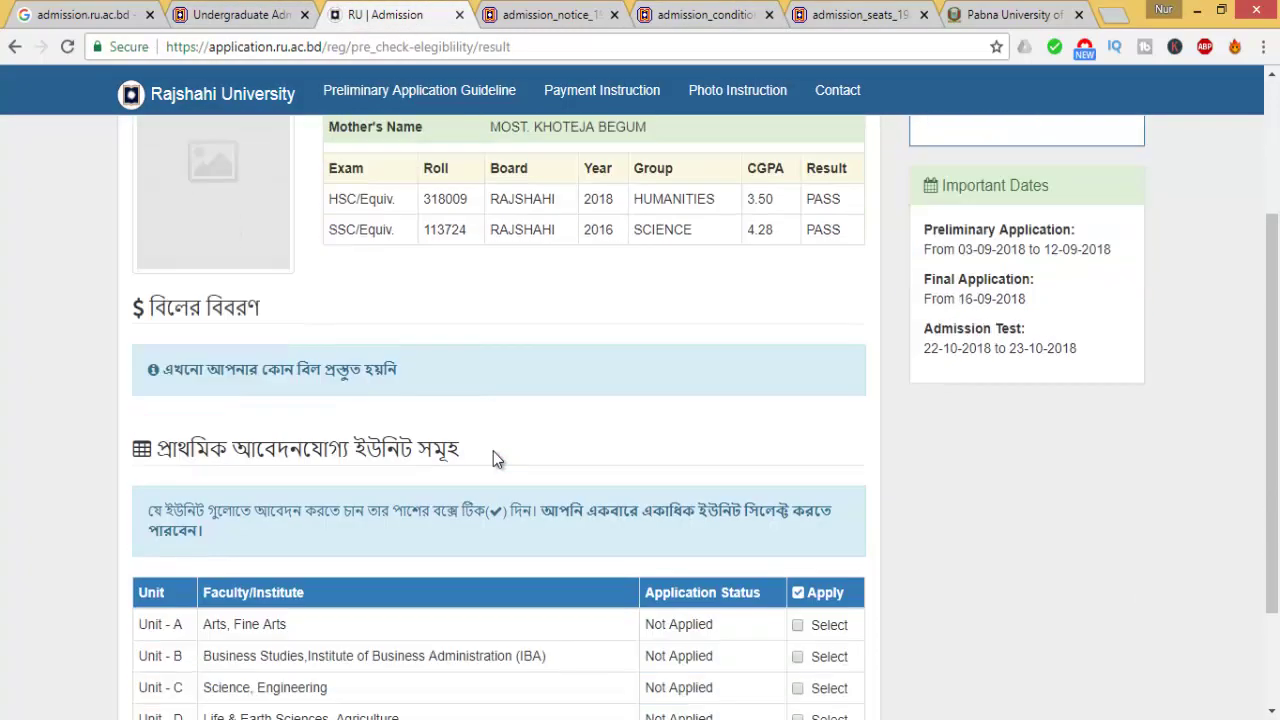
scroll(490, 460, down, 2)
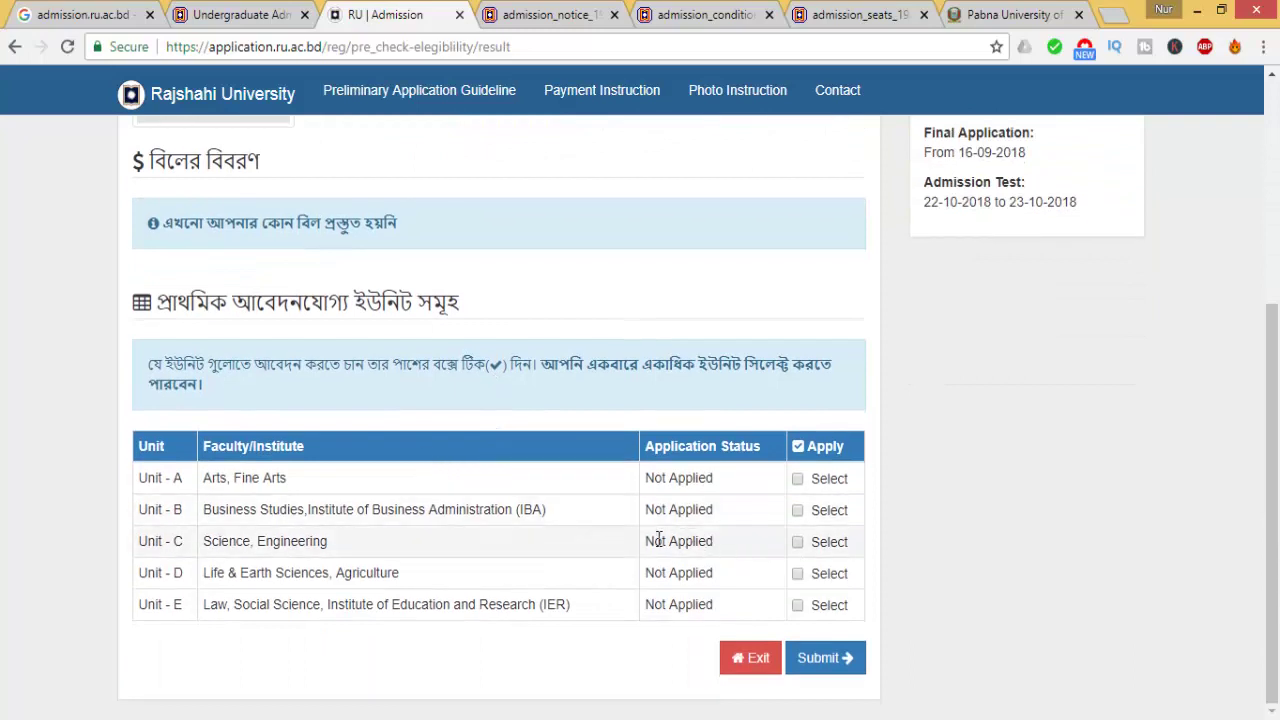
click(795, 480)
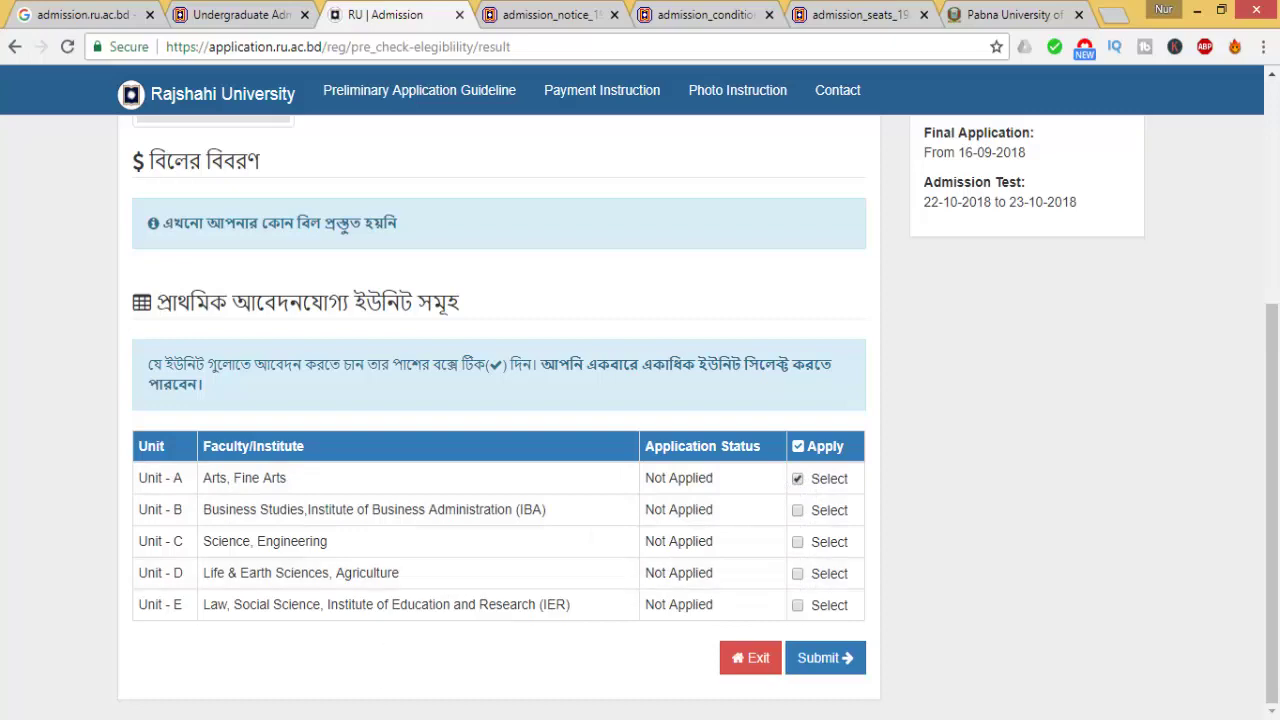
Reread the Unit B and C conditions in admission_conditions_19.pdf, then return to the application page.
mouse_move(190, 719)
click(670, 18)
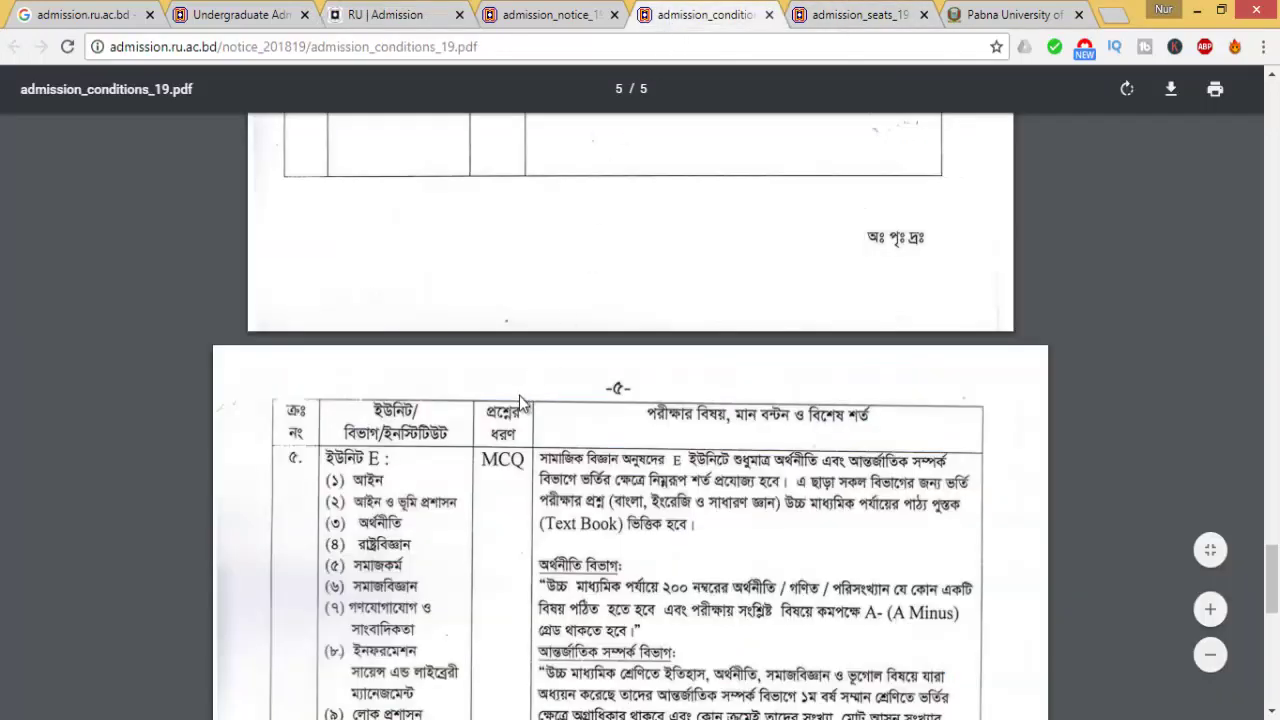
scroll(478, 305, up, 5)
scroll(479, 293, up, 10)
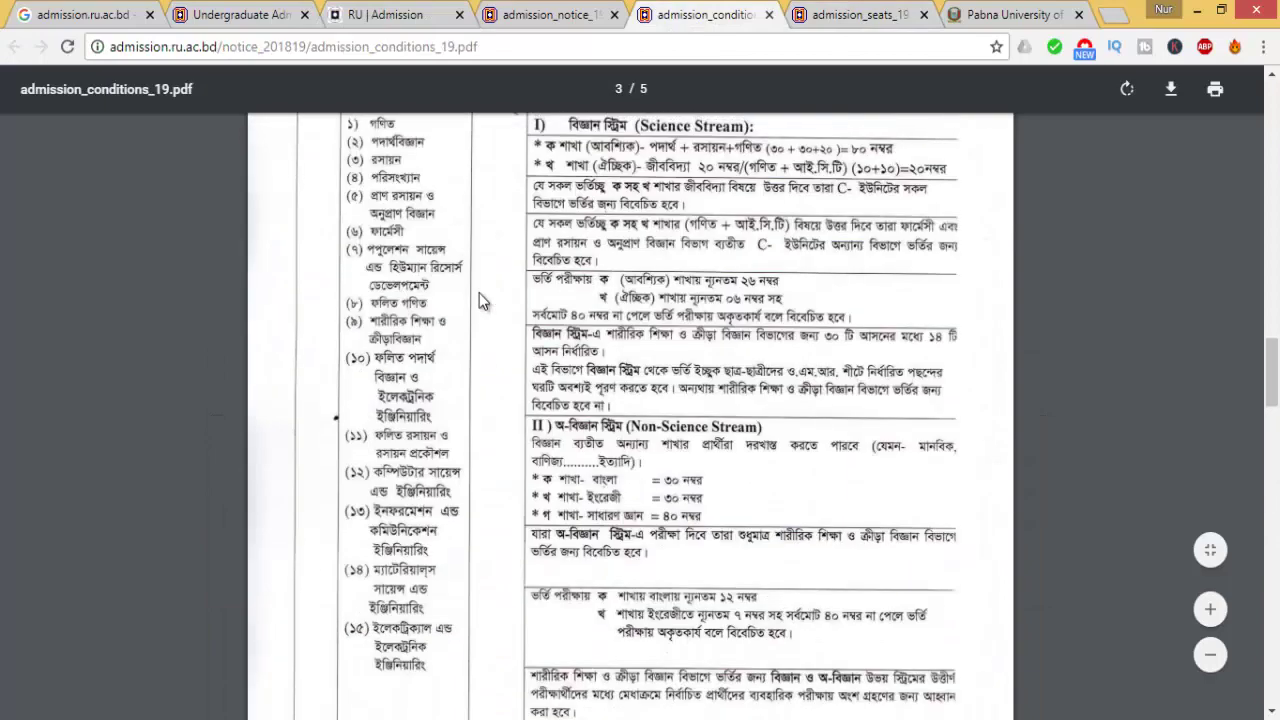
scroll(483, 294, up, 10)
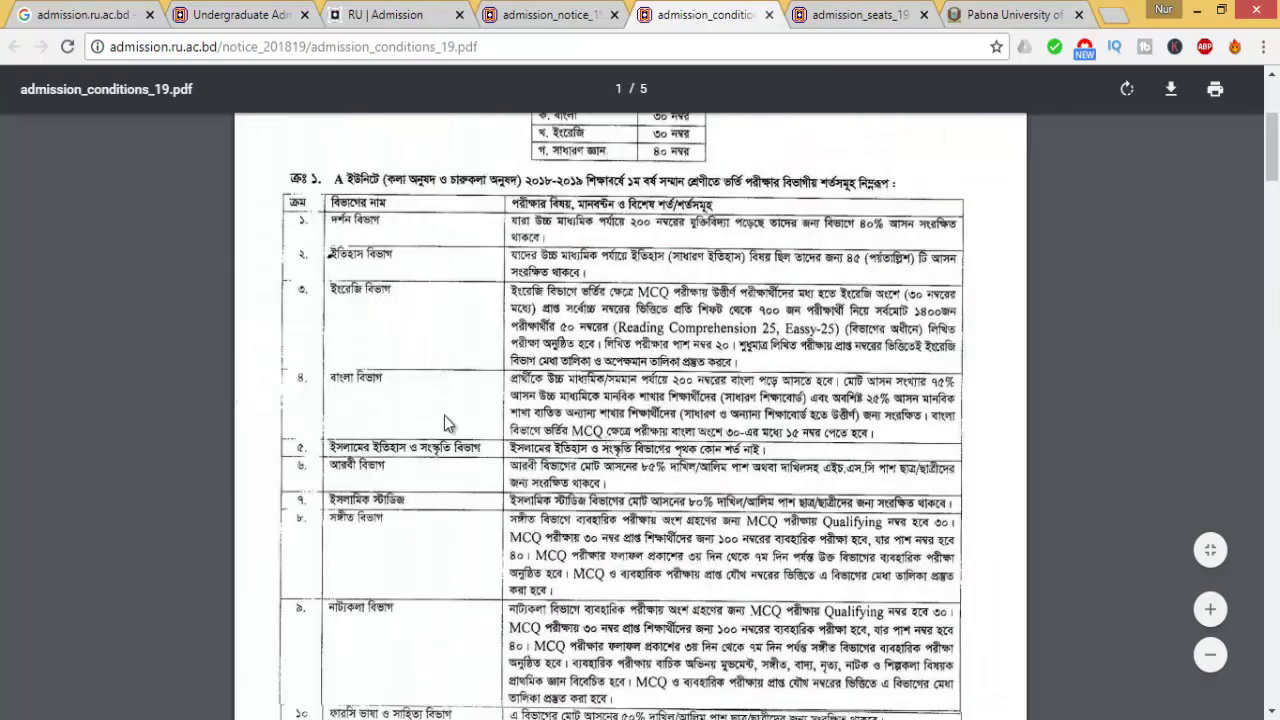
scroll(444, 415, down, 5)
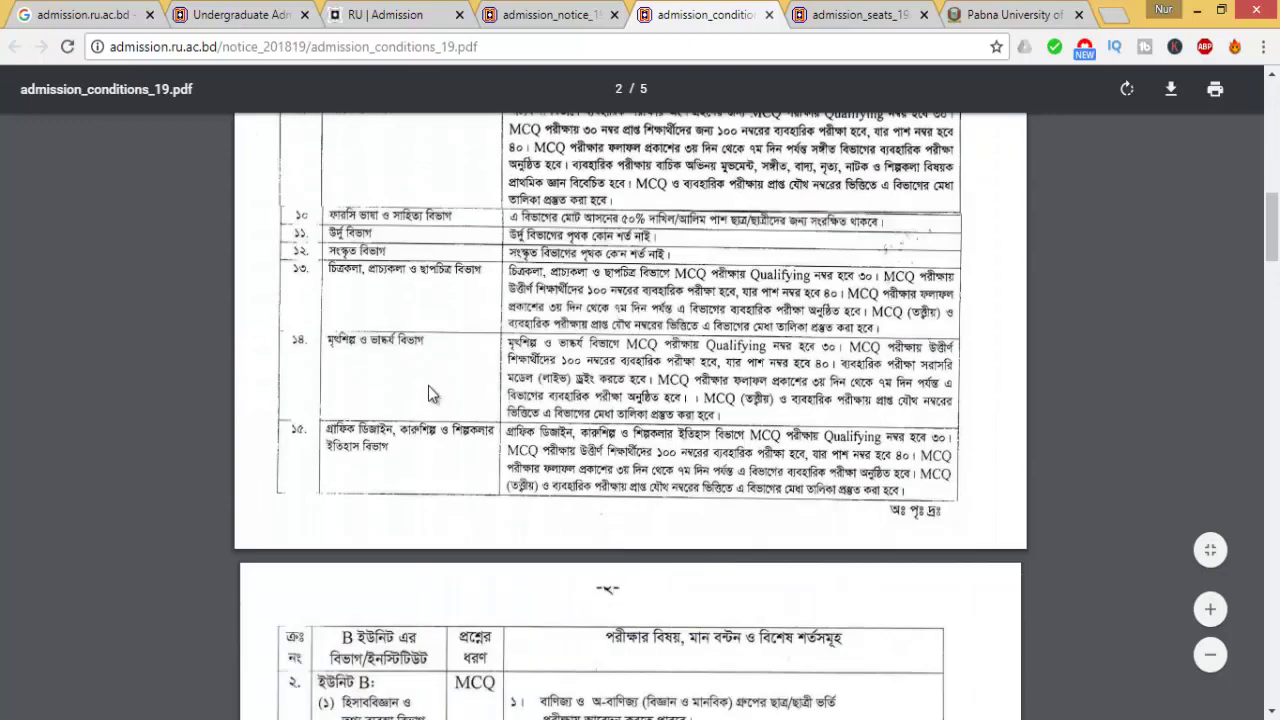
scroll(428, 393, down, 4)
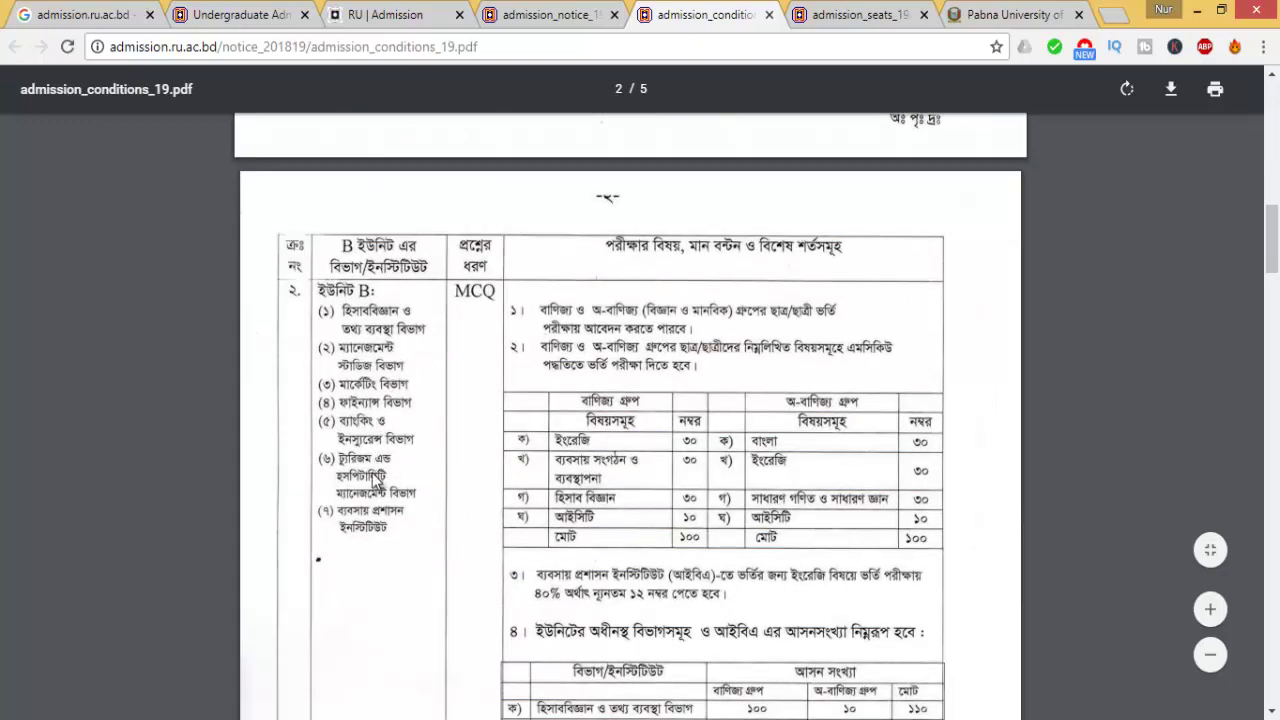
scroll(379, 577, down, 15)
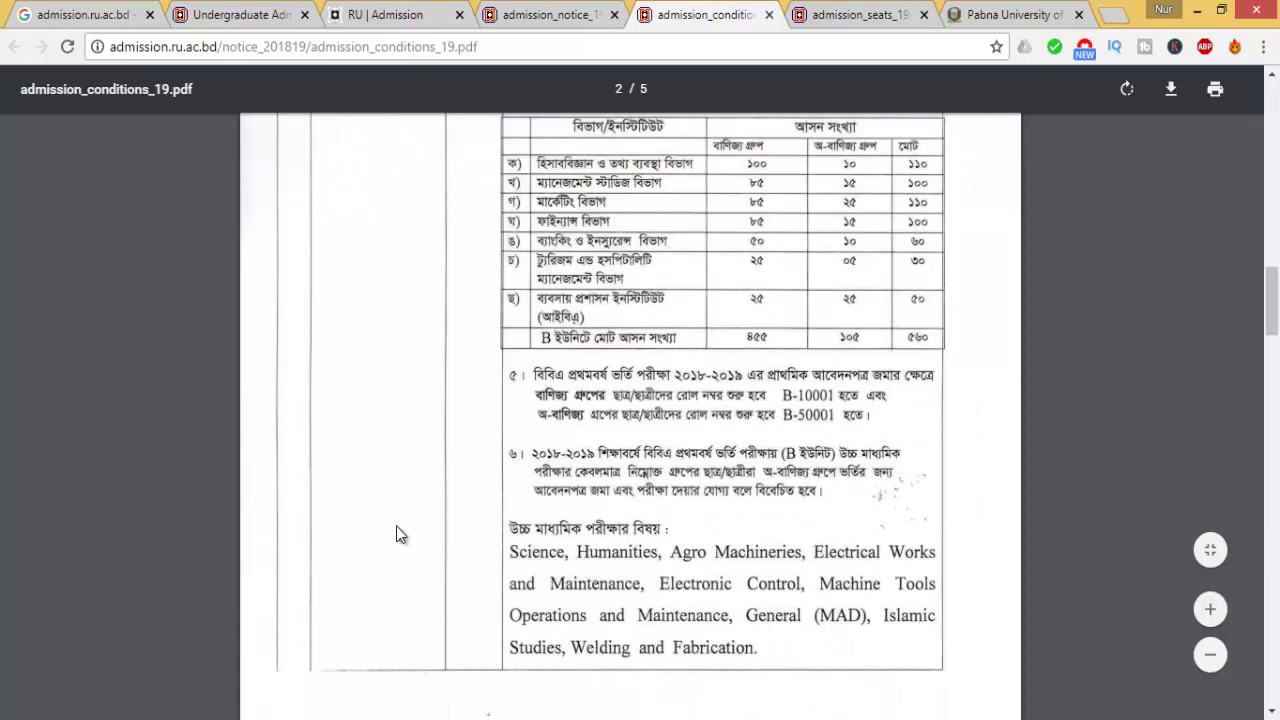
scroll(405, 440, up, 2)
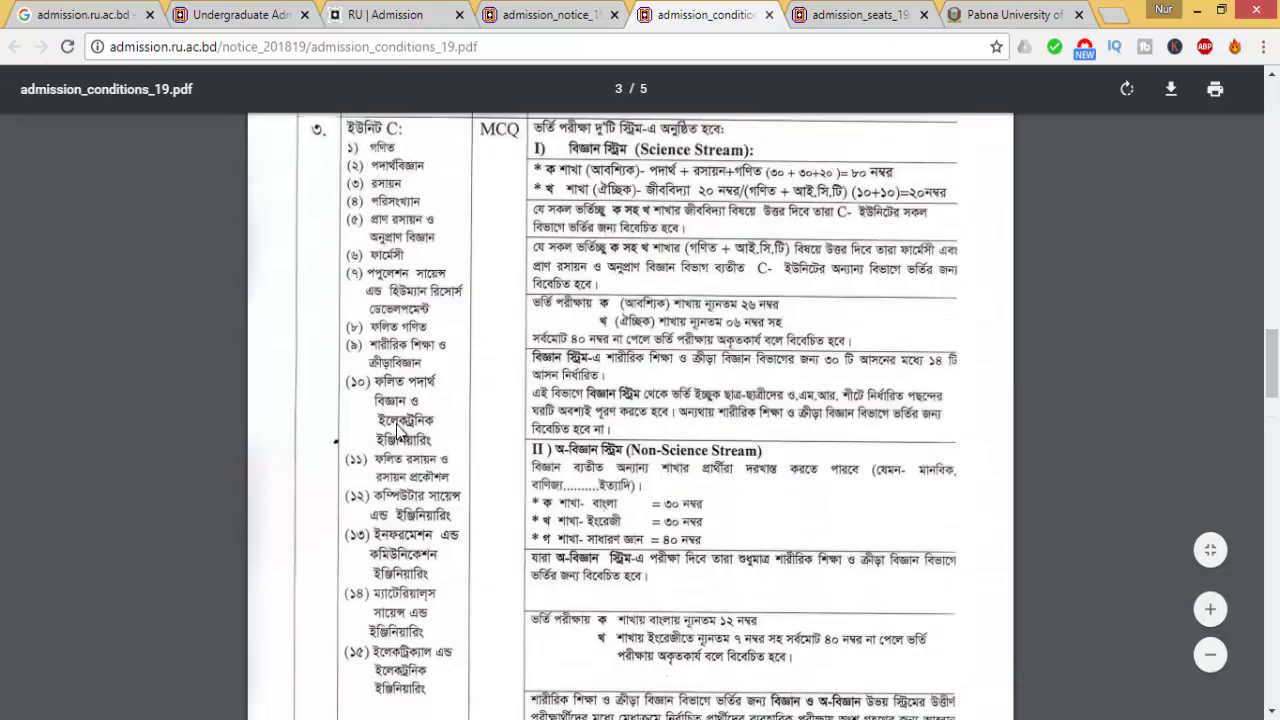
scroll(402, 265, up, 1)
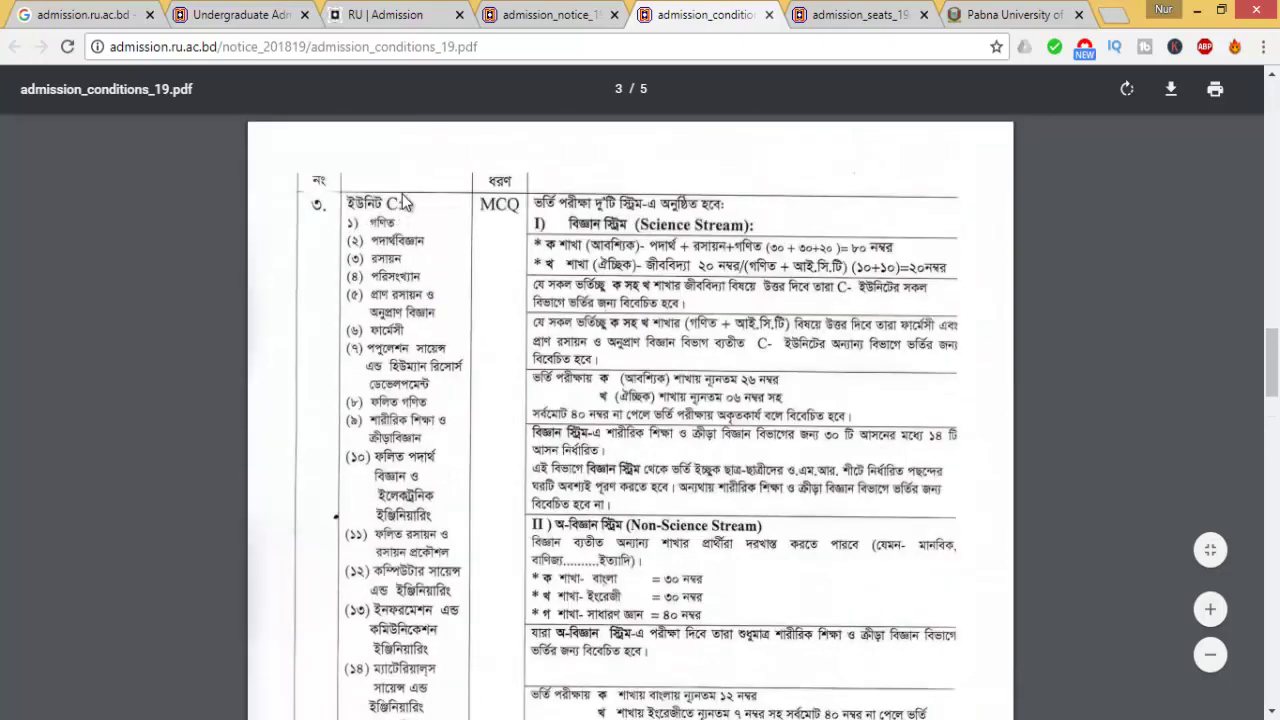
click(399, 17)
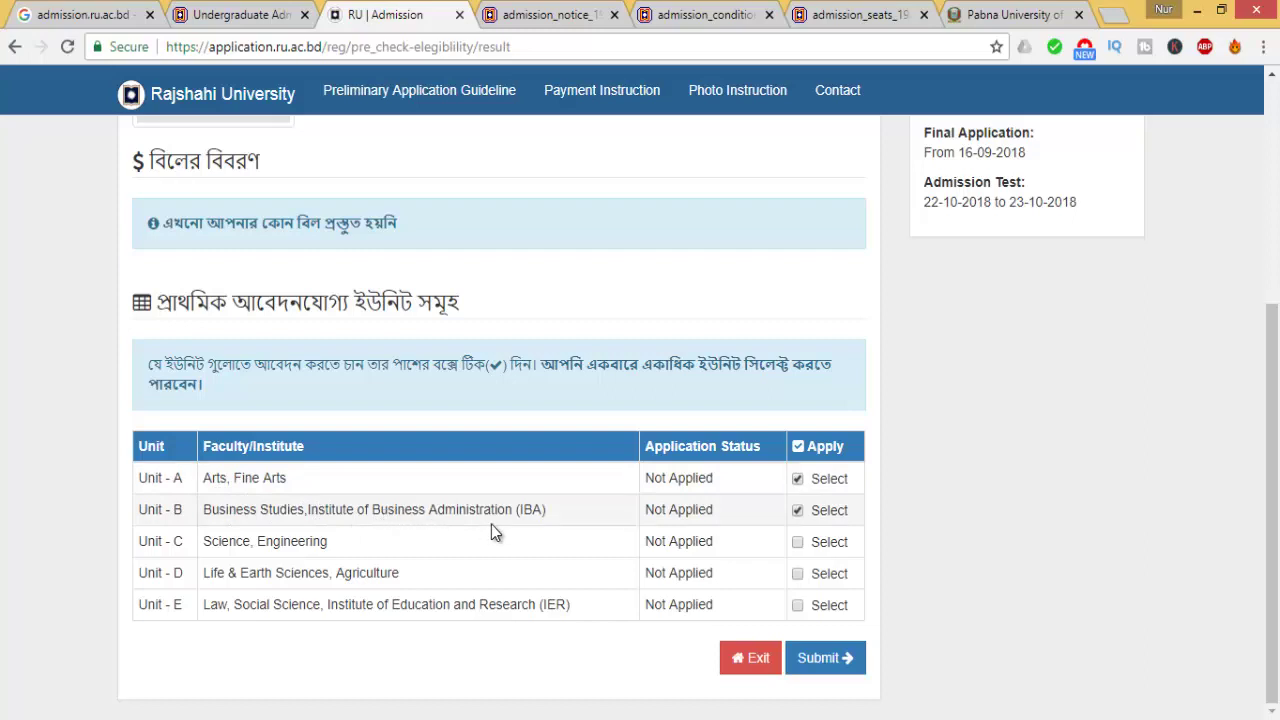
Submit the Units A and B choice, scroll the Upload Photo page to the quota options, and switch to Photoshop.
click(838, 655)
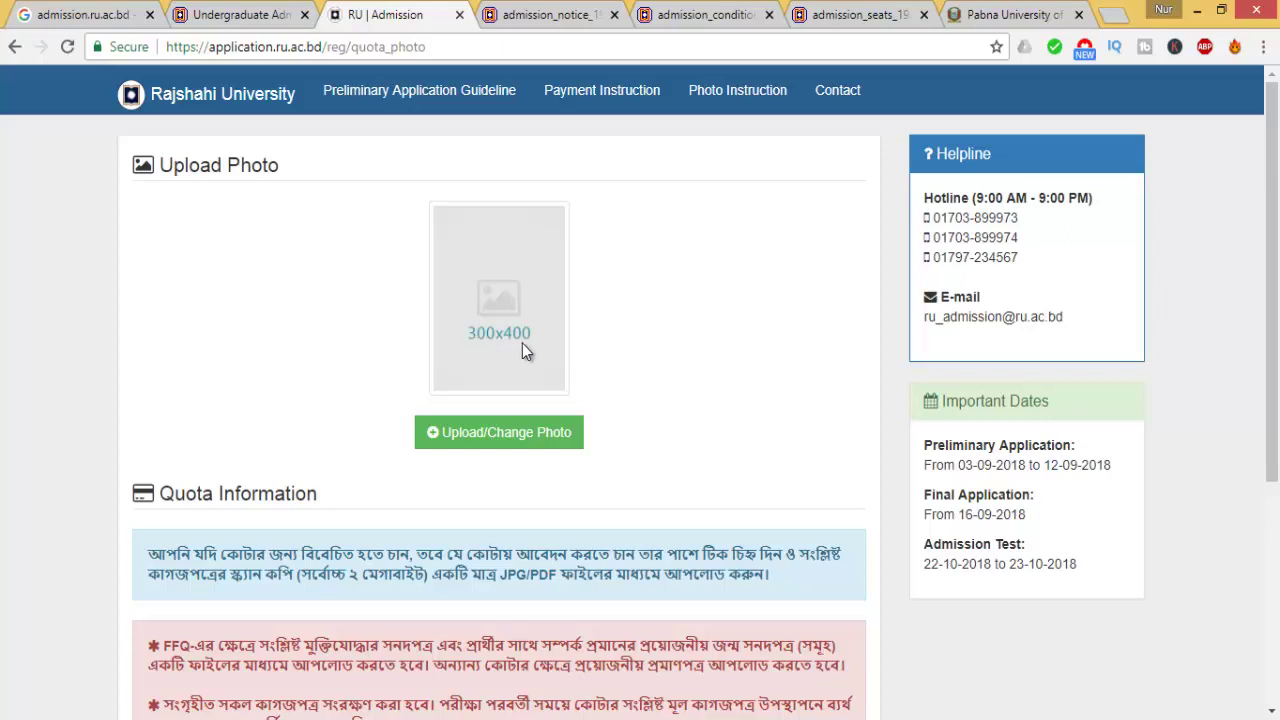
scroll(650, 345, down, 3)
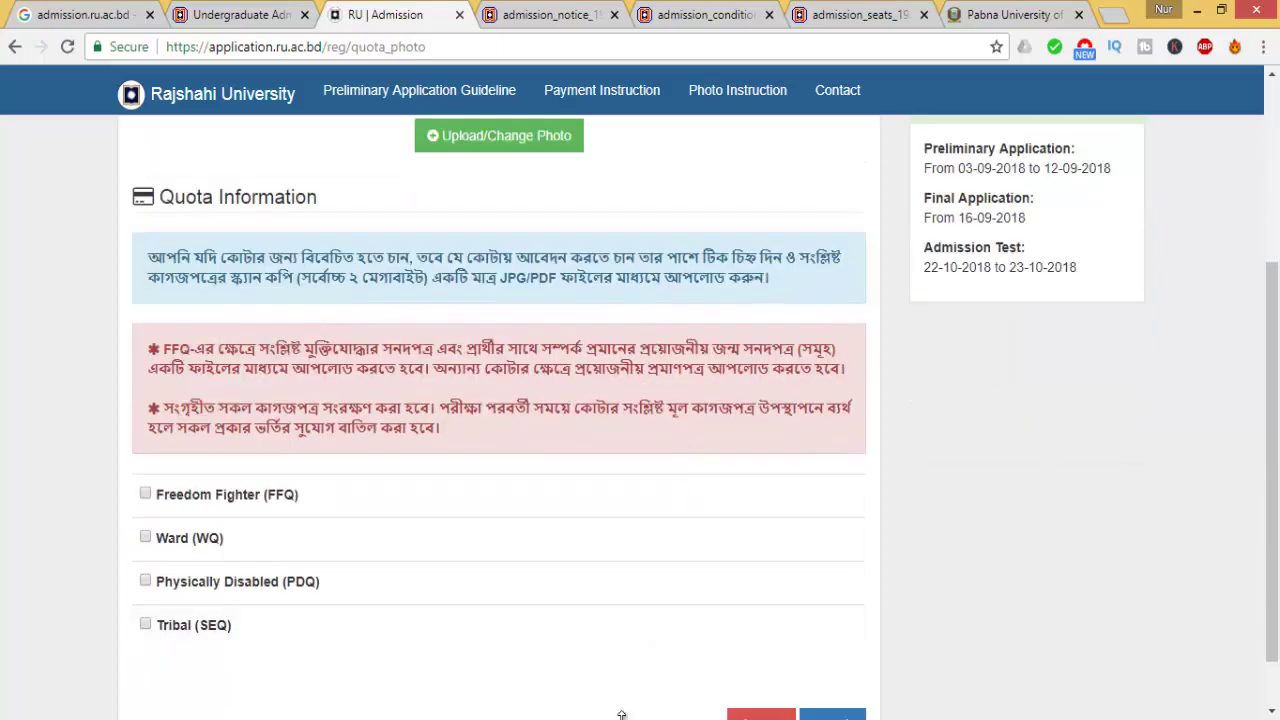
key(alt+Tab)
Browse to Local Disk (E:) > Online Service Shop and locate the applicant's photo in Jobs Application.
click(22, 42)
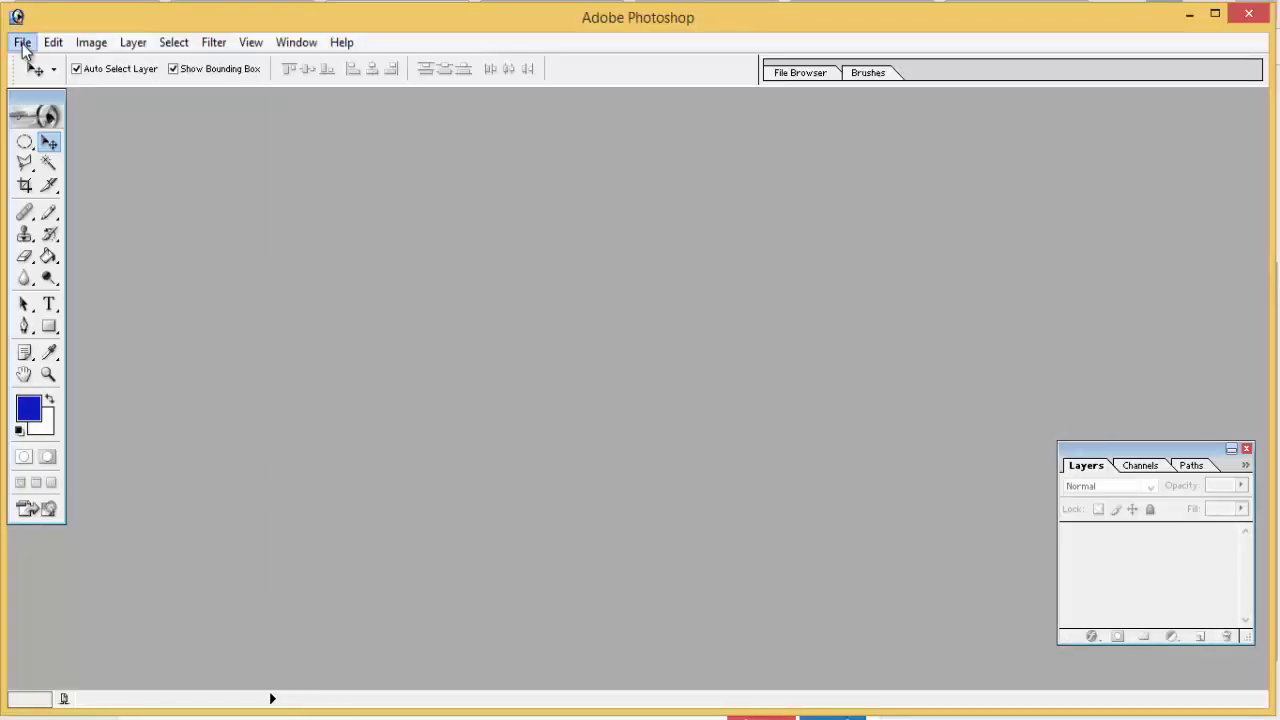
click(61, 86)
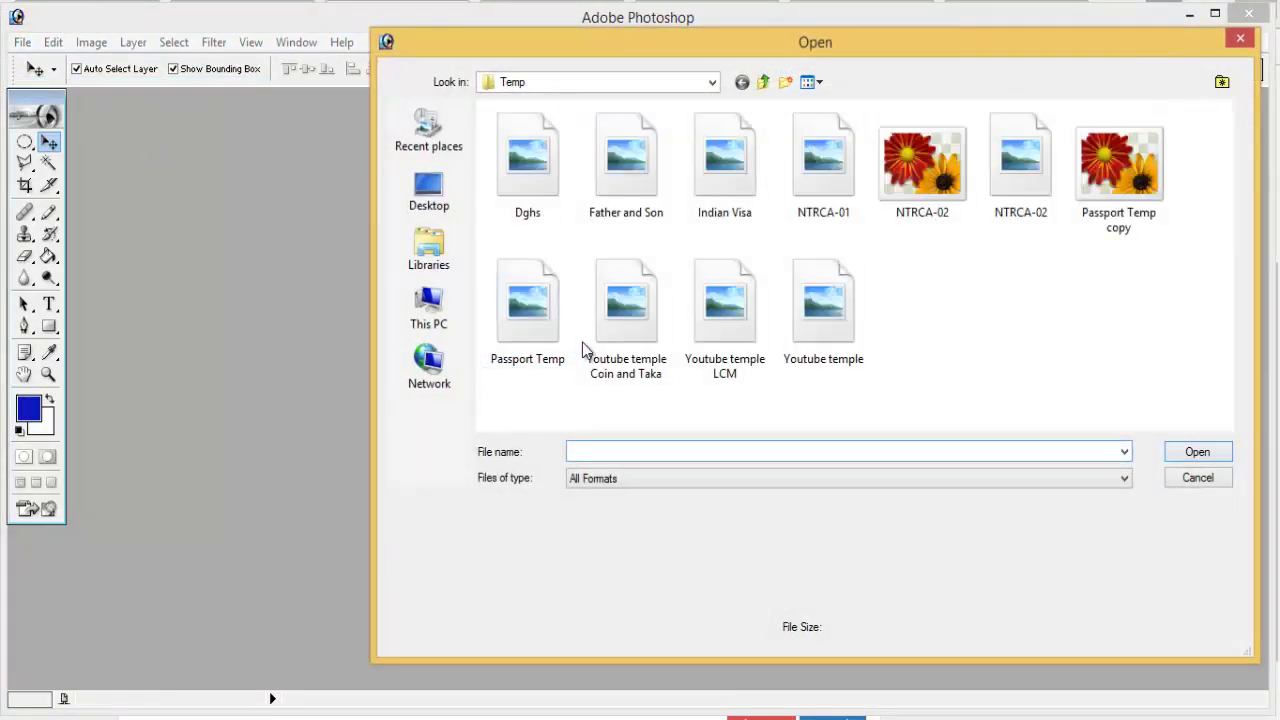
click(428, 300)
double_click(971, 289)
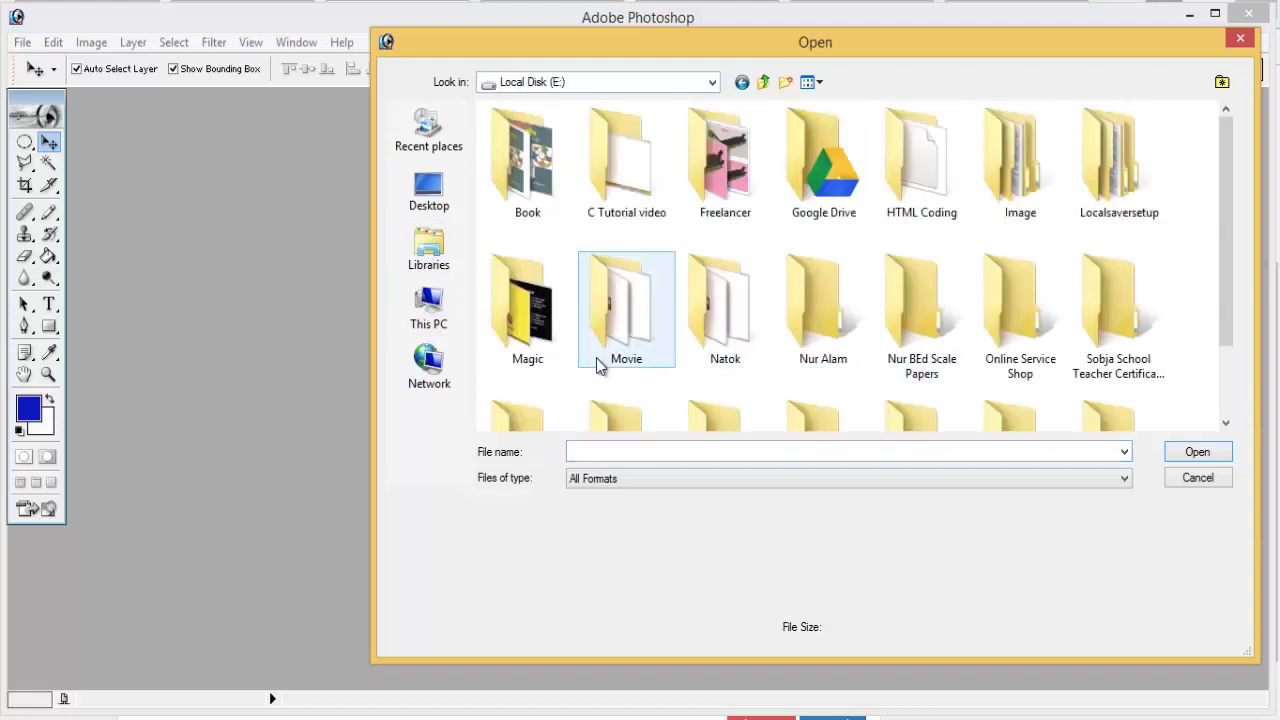
scroll(831, 318, down, 1)
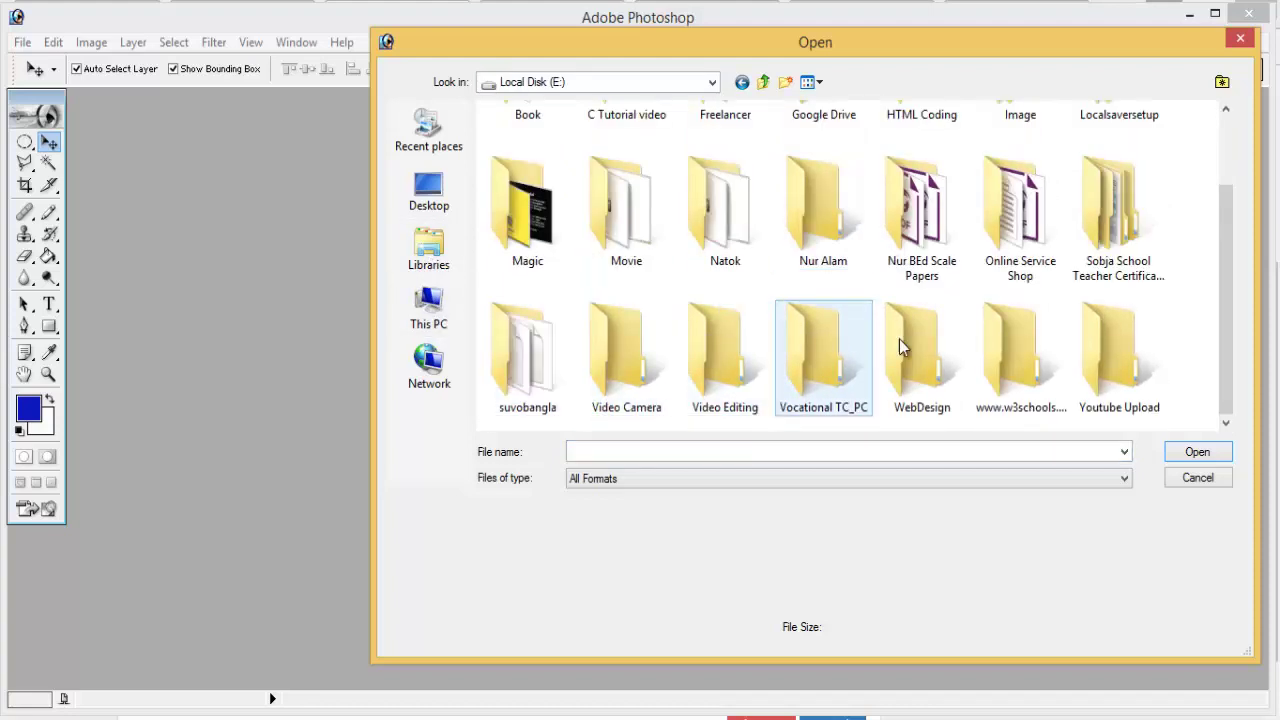
double_click(1022, 236)
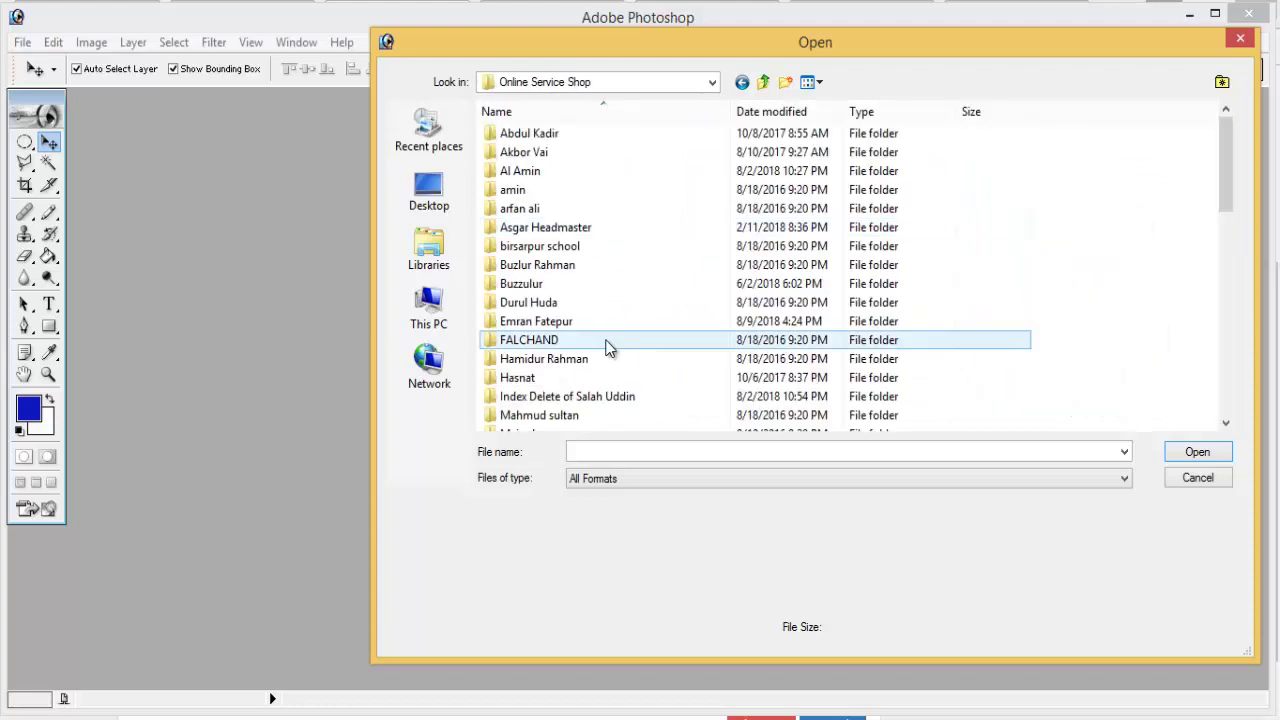
scroll(560, 370, down, 2)
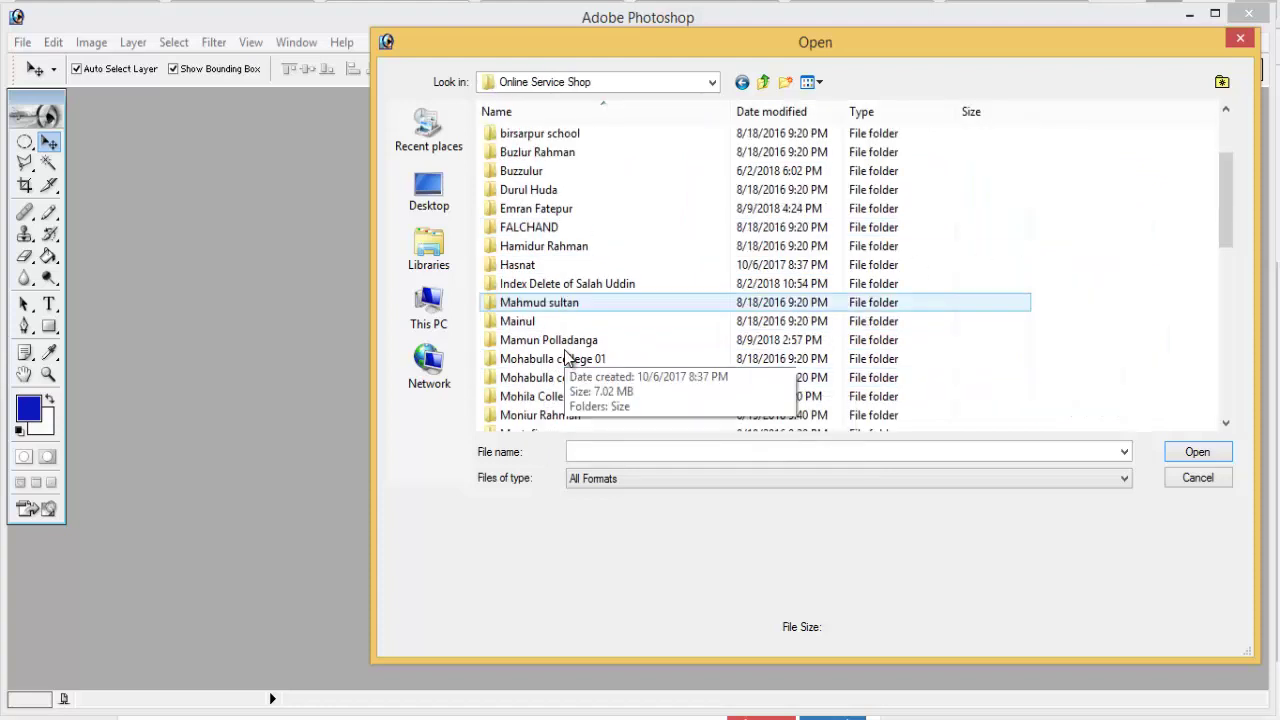
click(190, 670)
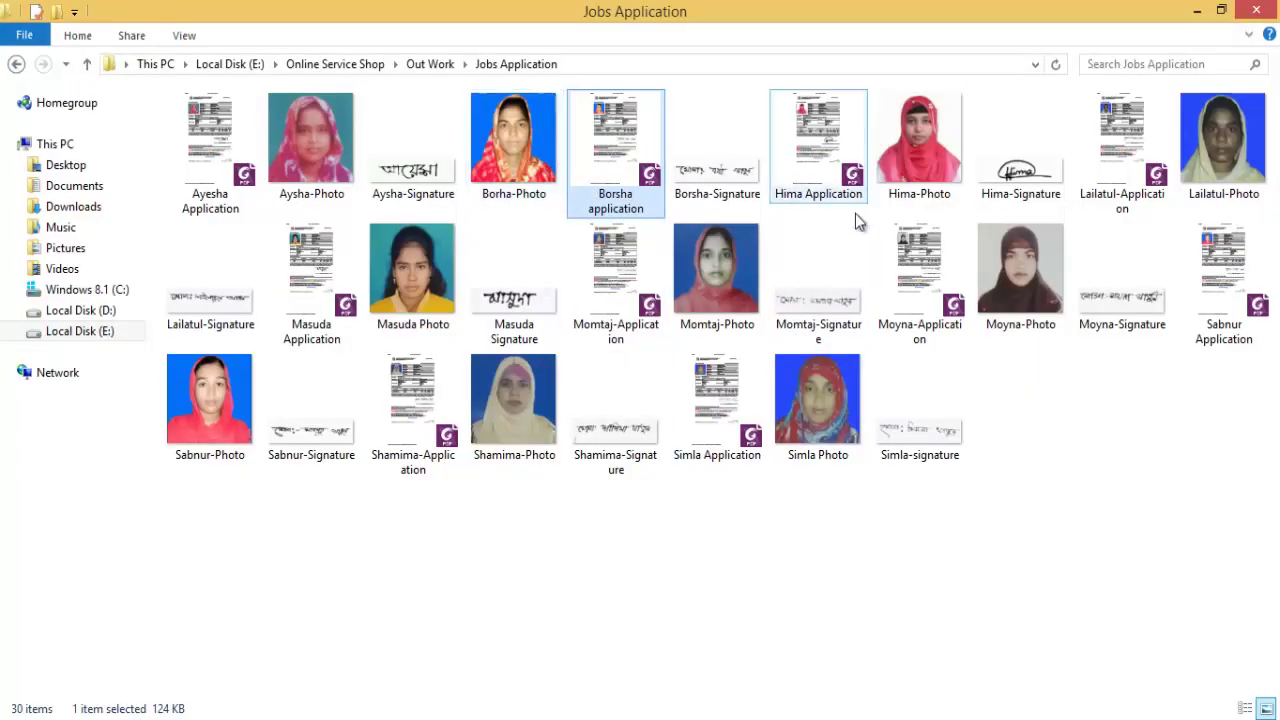
click(222, 412)
drag(222, 412, 250, 503)
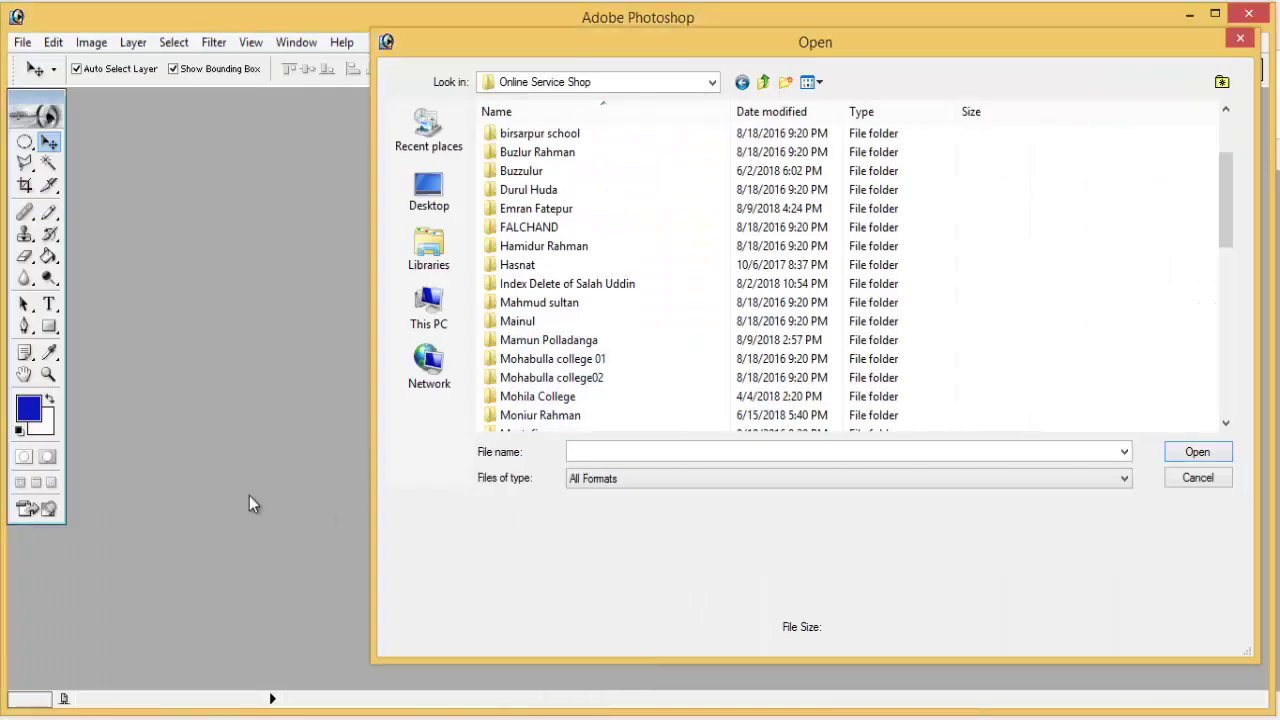
Cancel the Open dialog and drag the applicant's photo JPEG into Photoshop to open it.
click(1198, 478)
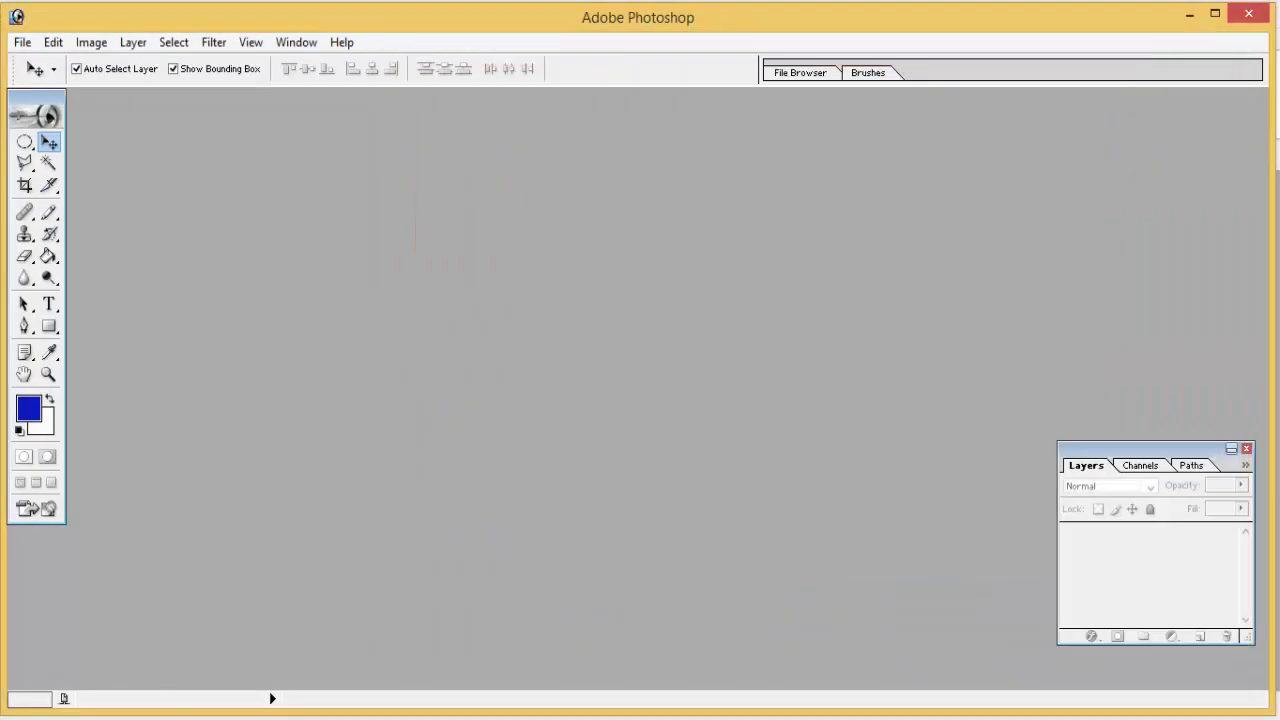
mouse_move(126, 710)
click(126, 625)
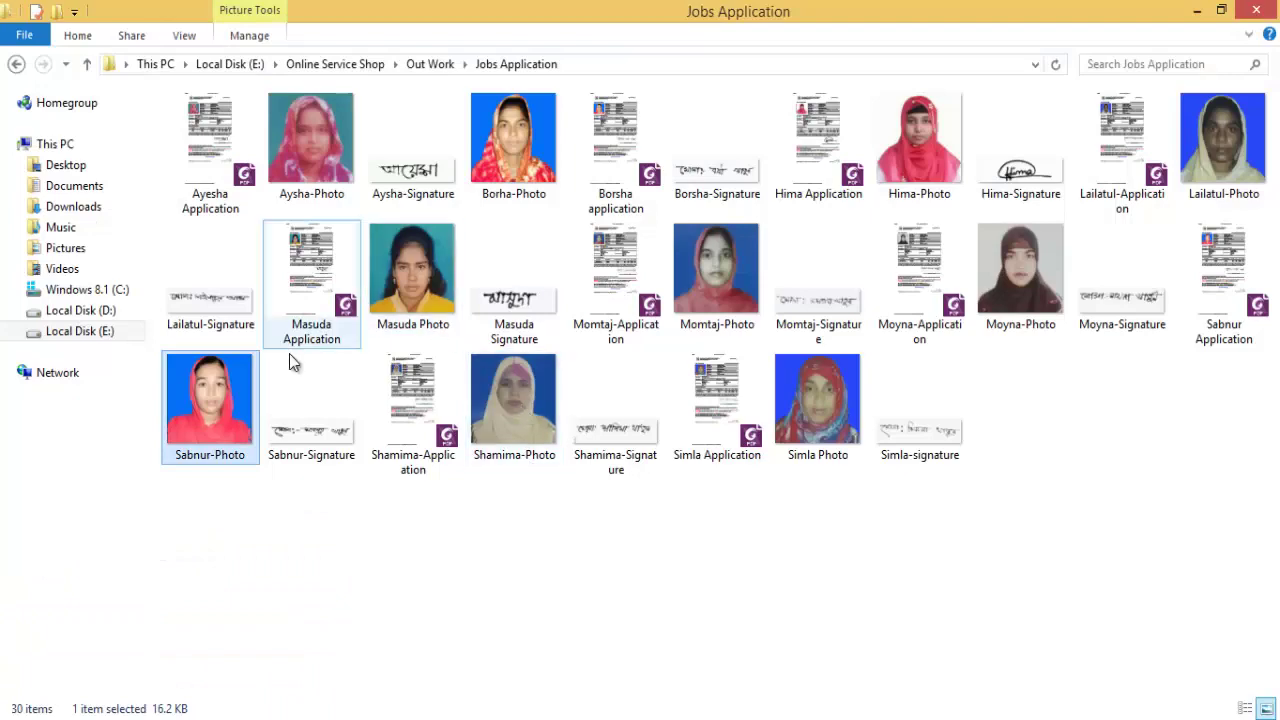
drag(210, 425, 543, 434)
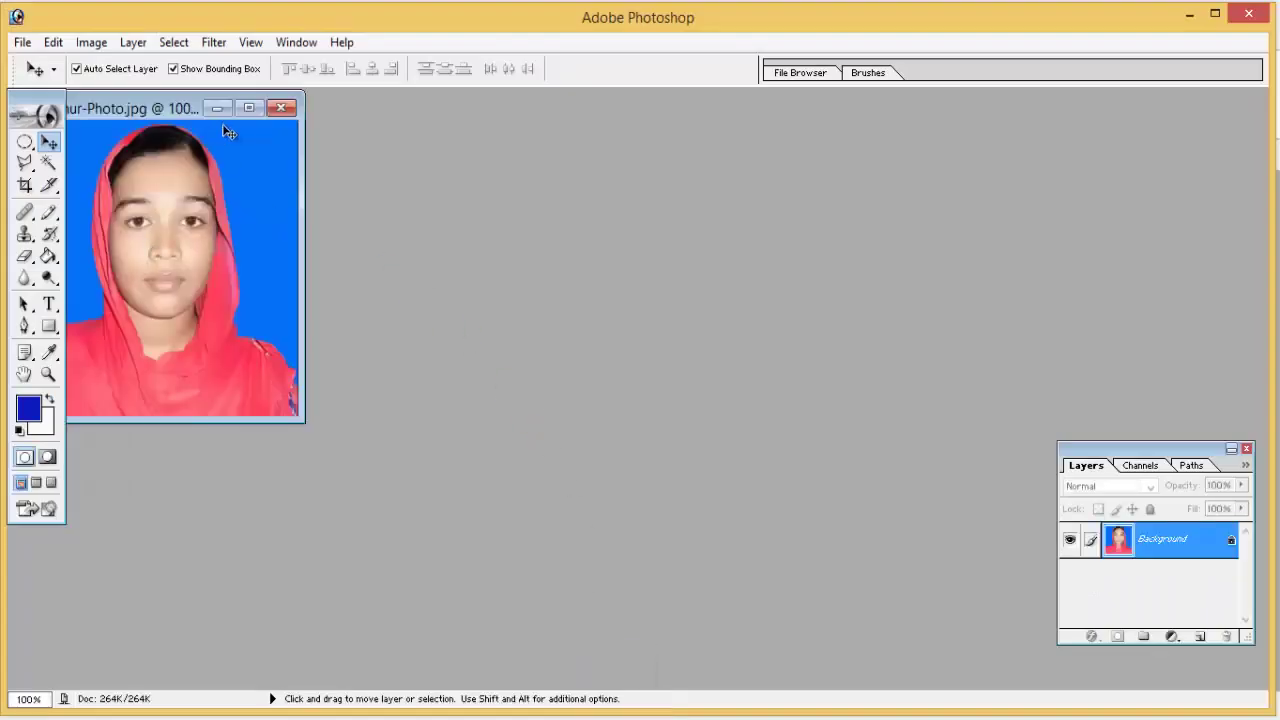
Set the Crop tool to width 300px, height 400px and resolution 300.
click(245, 108)
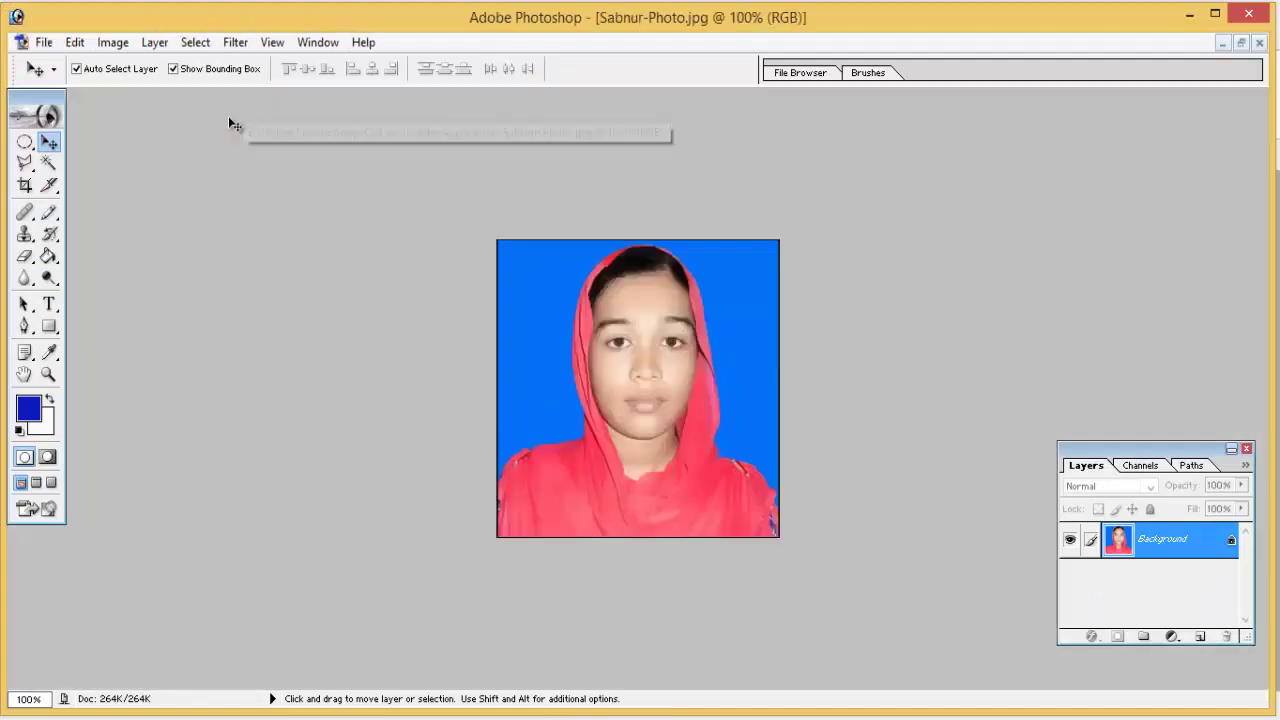
click(25, 185)
drag(131, 71, 104, 70)
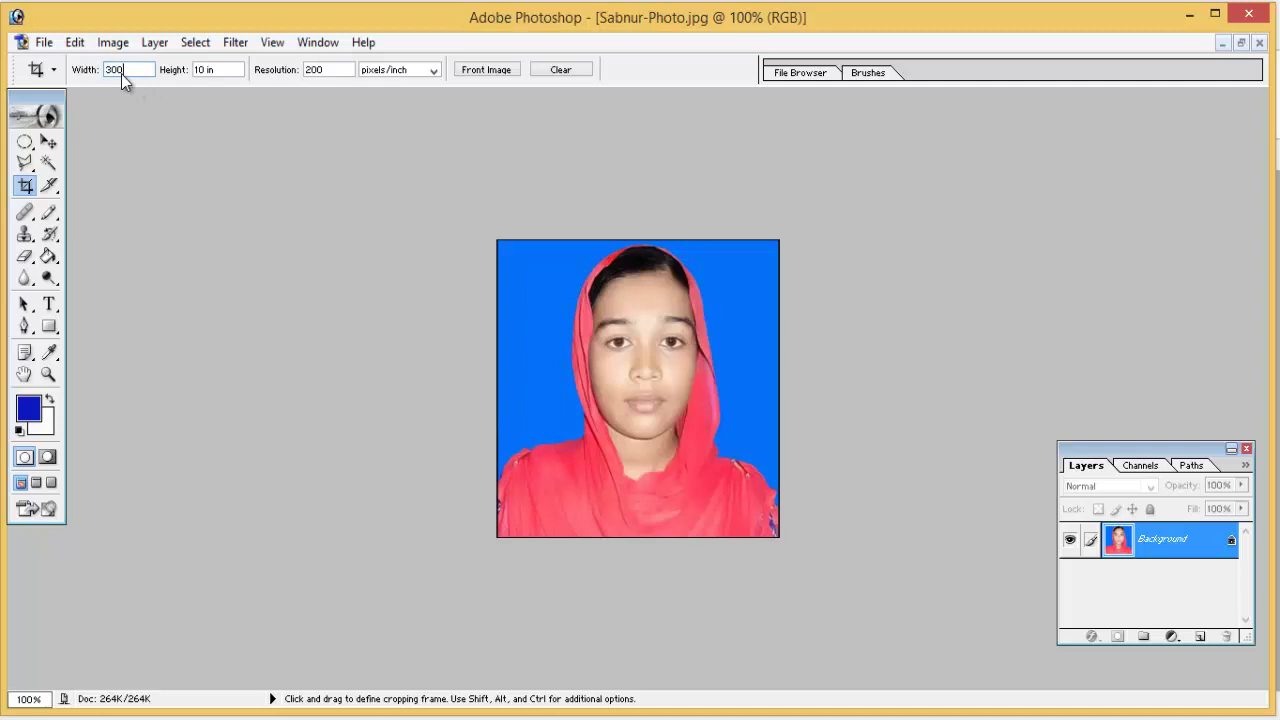
text(300px)
drag(221, 70, 196, 72)
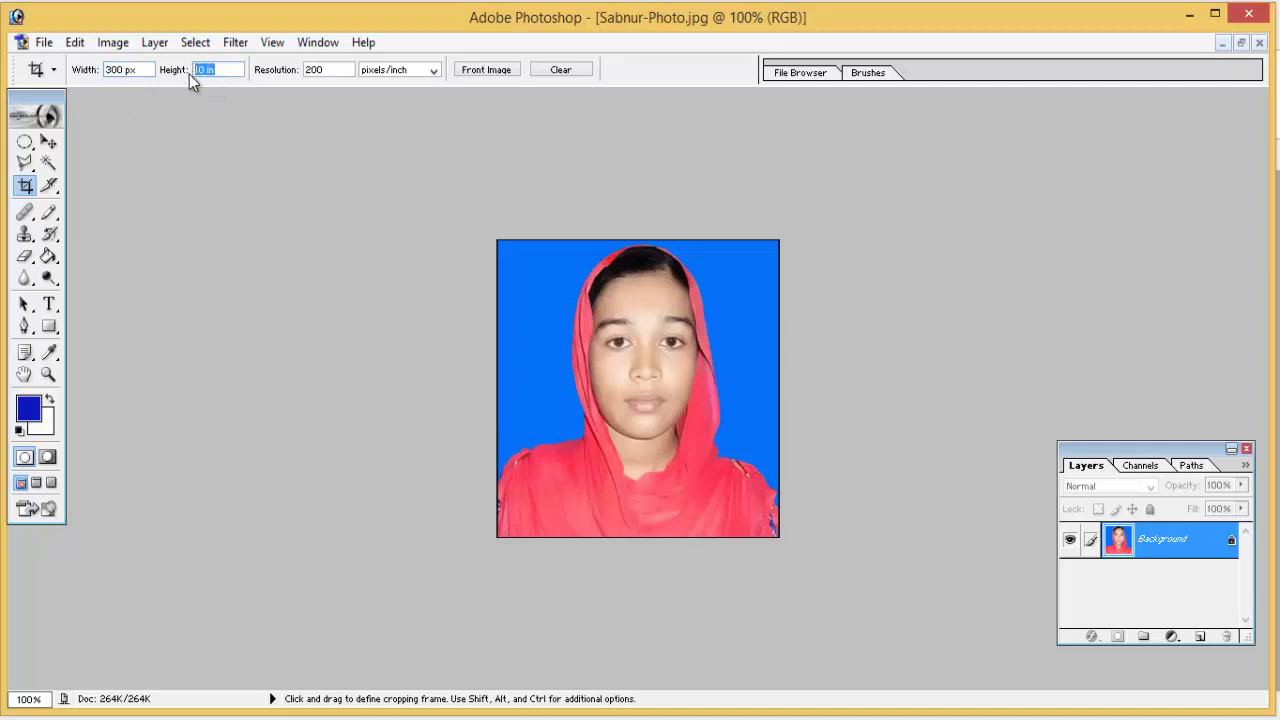
text(400px)
key(Tab)
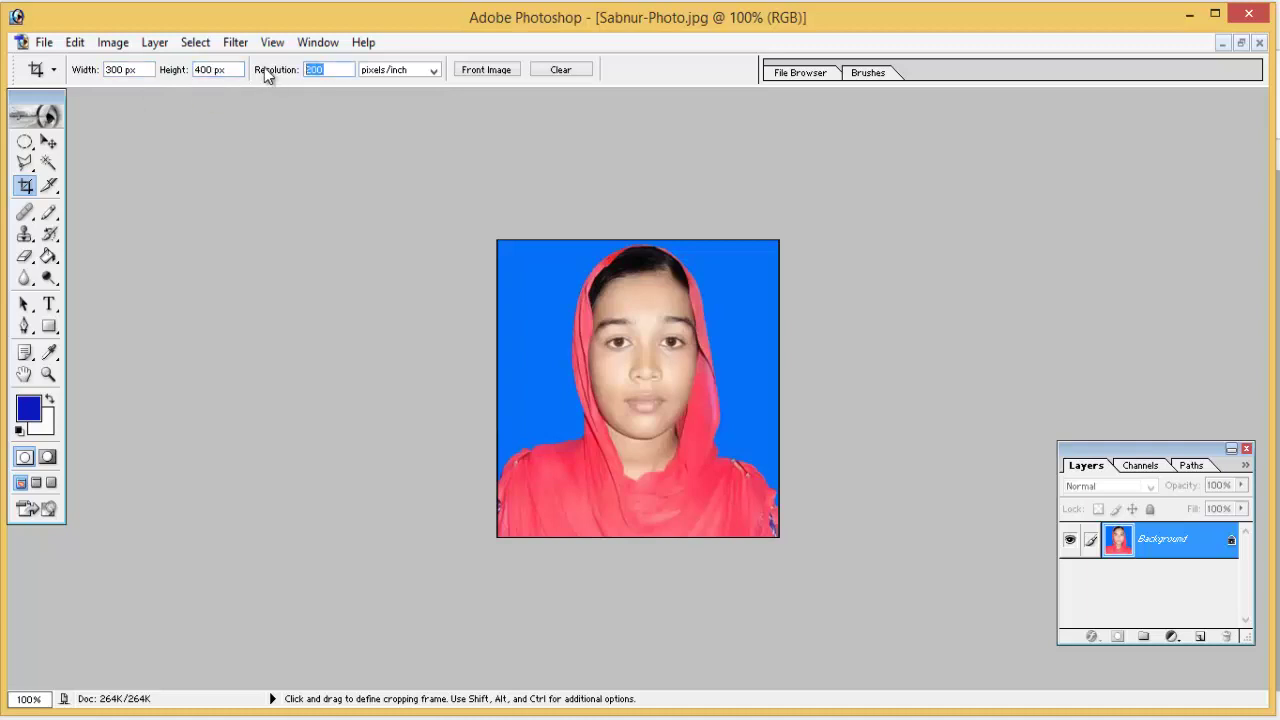
text(300)
Draw the crop frame around the face and apply the crop.
drag(514, 258, 714, 537)
drag(668, 416, 681, 396)
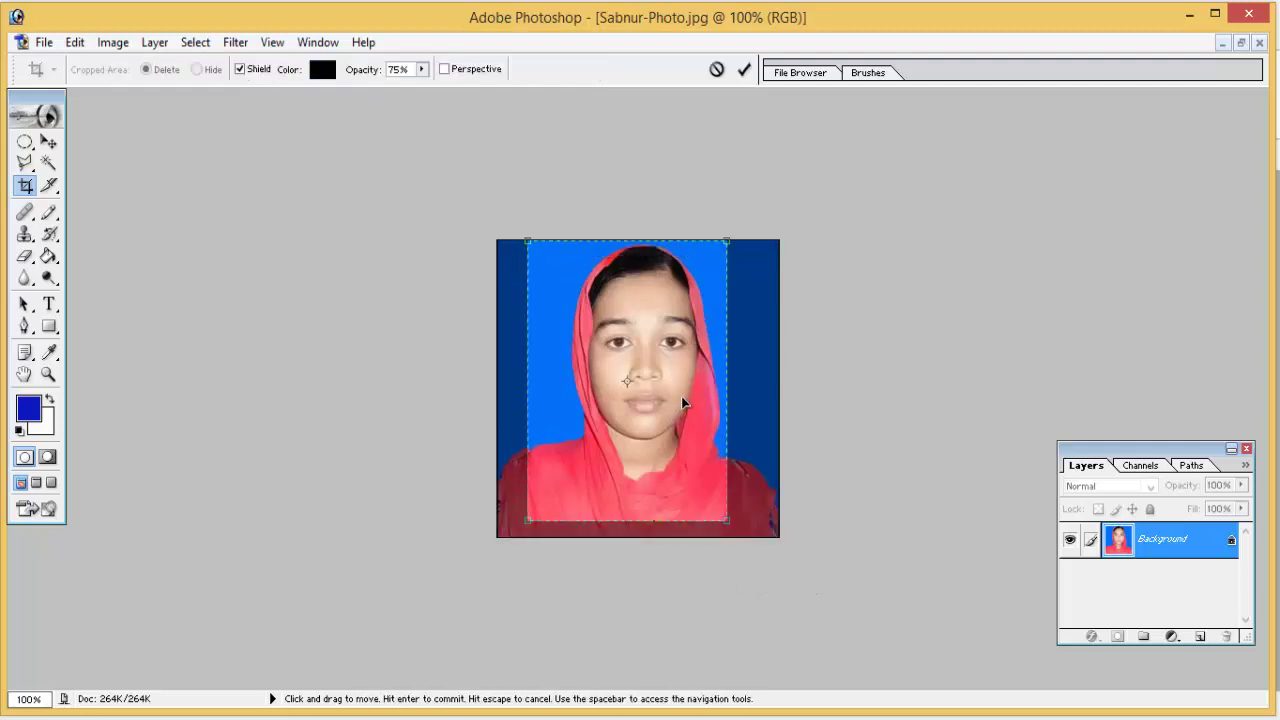
drag(727, 520, 741, 535)
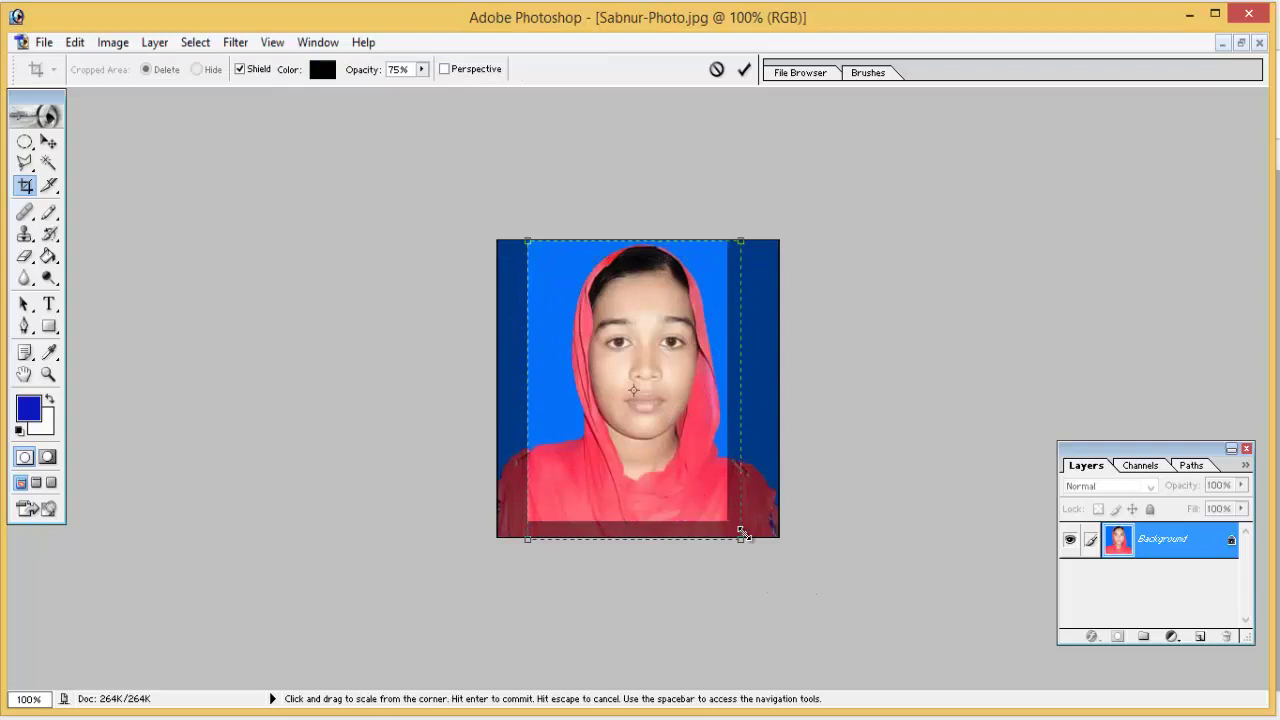
double_click(699, 474)
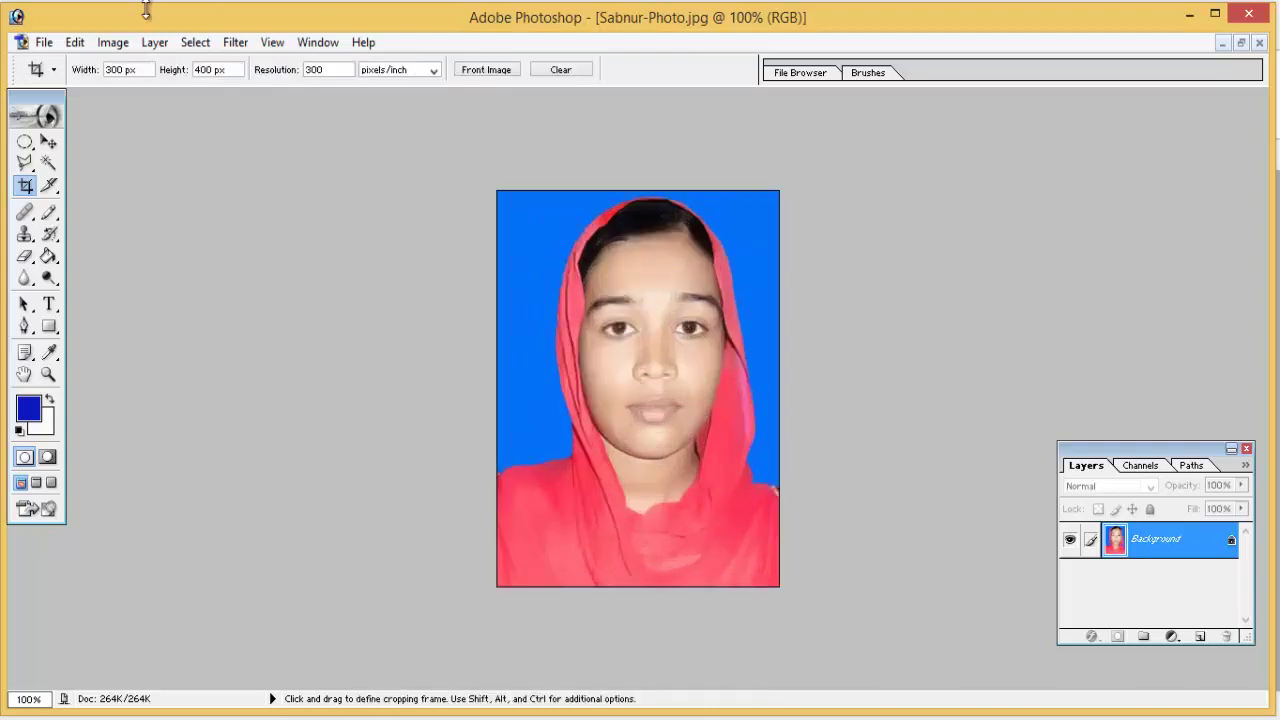
Save the cropped photo as a maximum-quality JPEG on the Desktop.
click(43, 42)
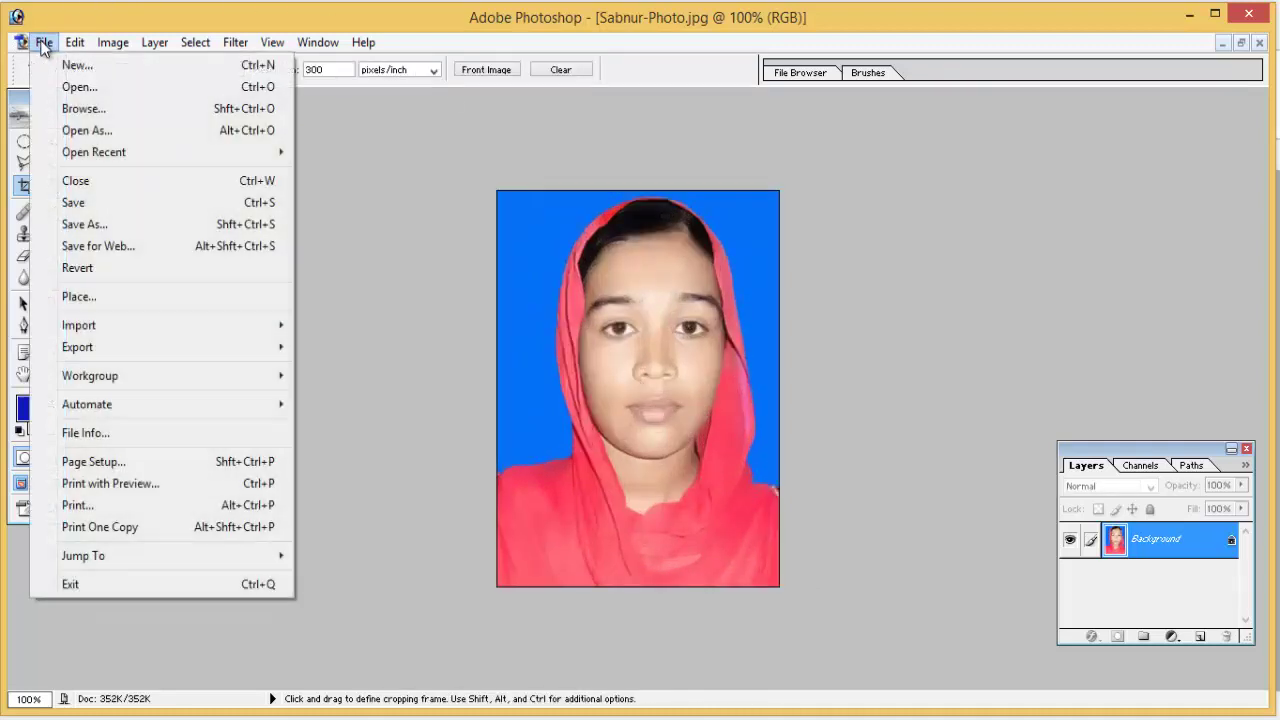
click(129, 224)
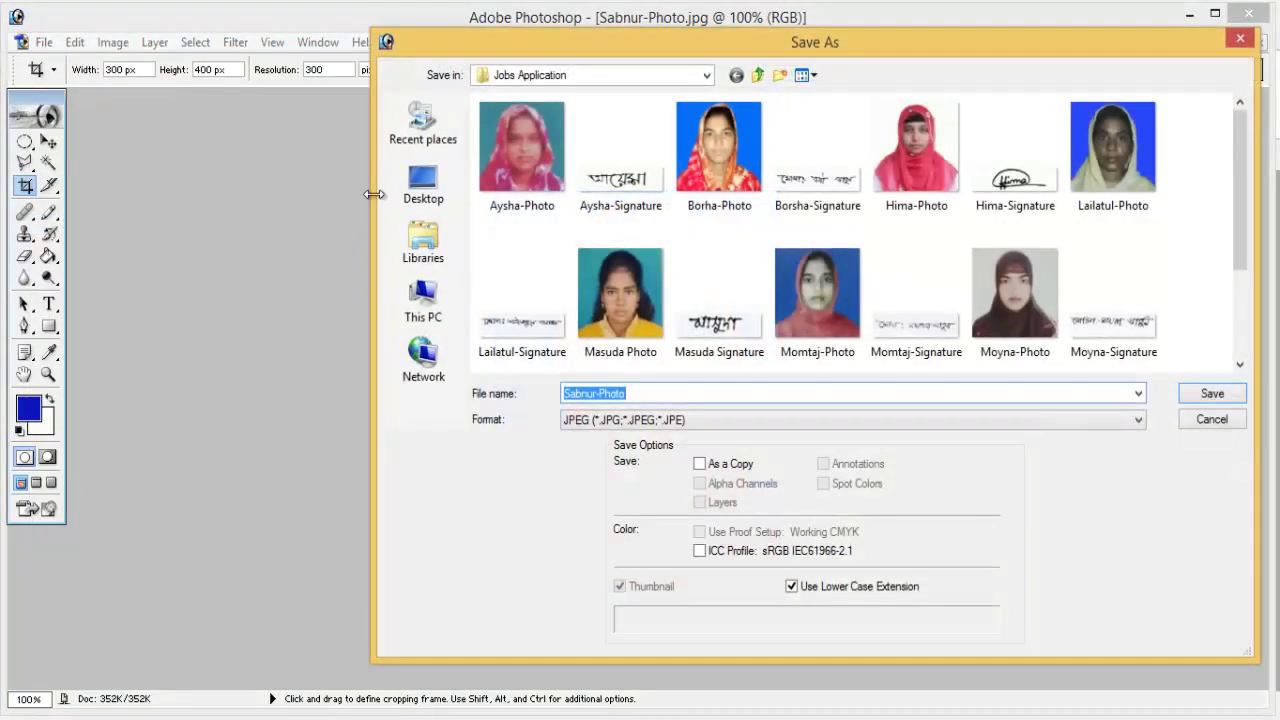
click(423, 183)
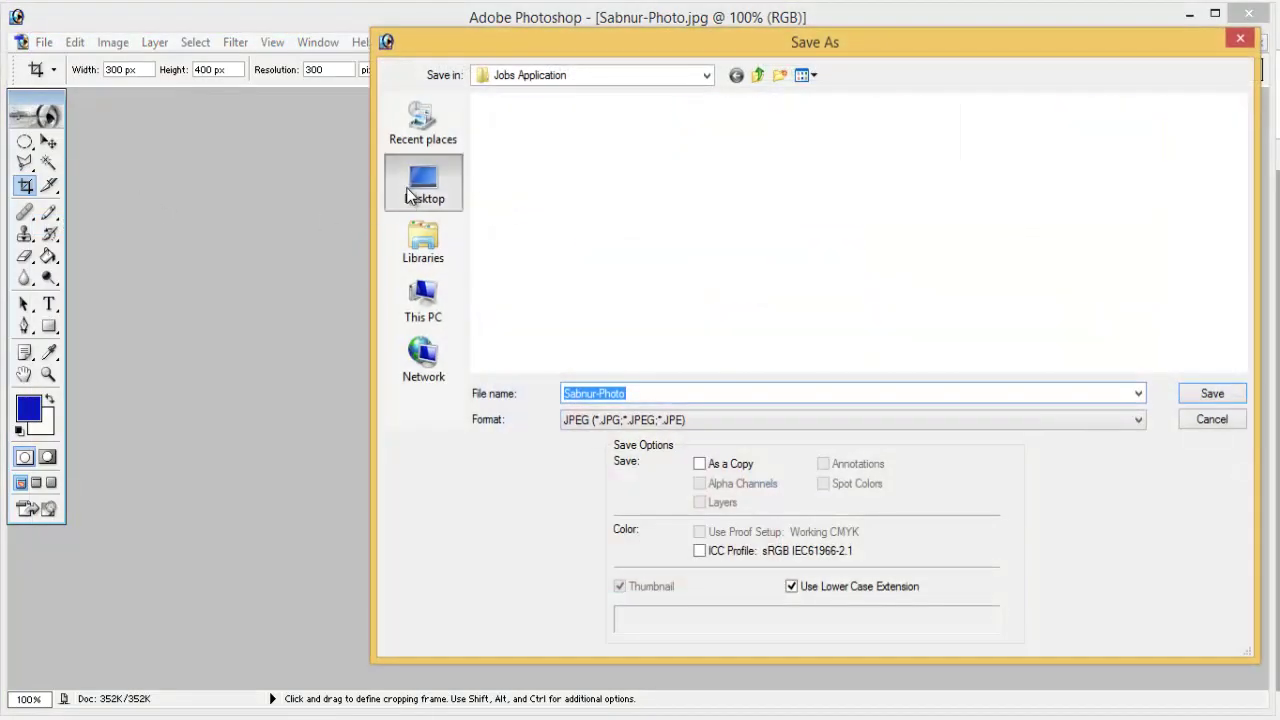
click(1210, 394)
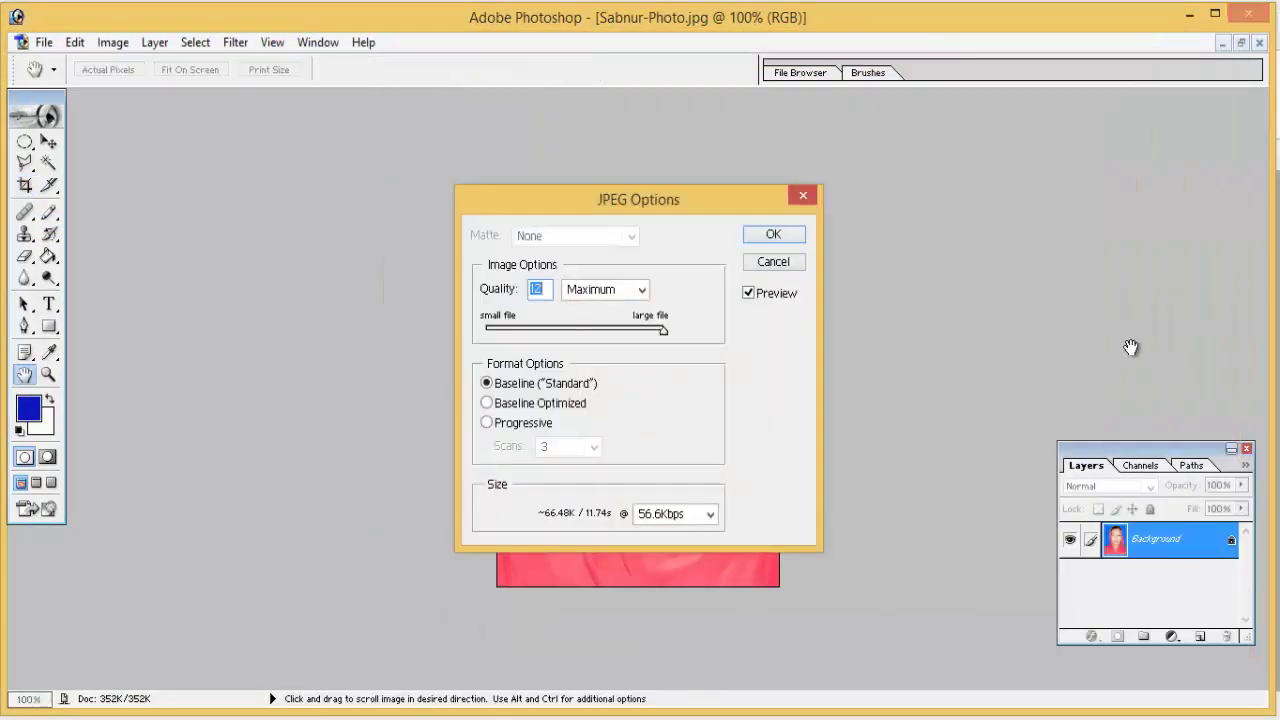
click(765, 236)
key(c)
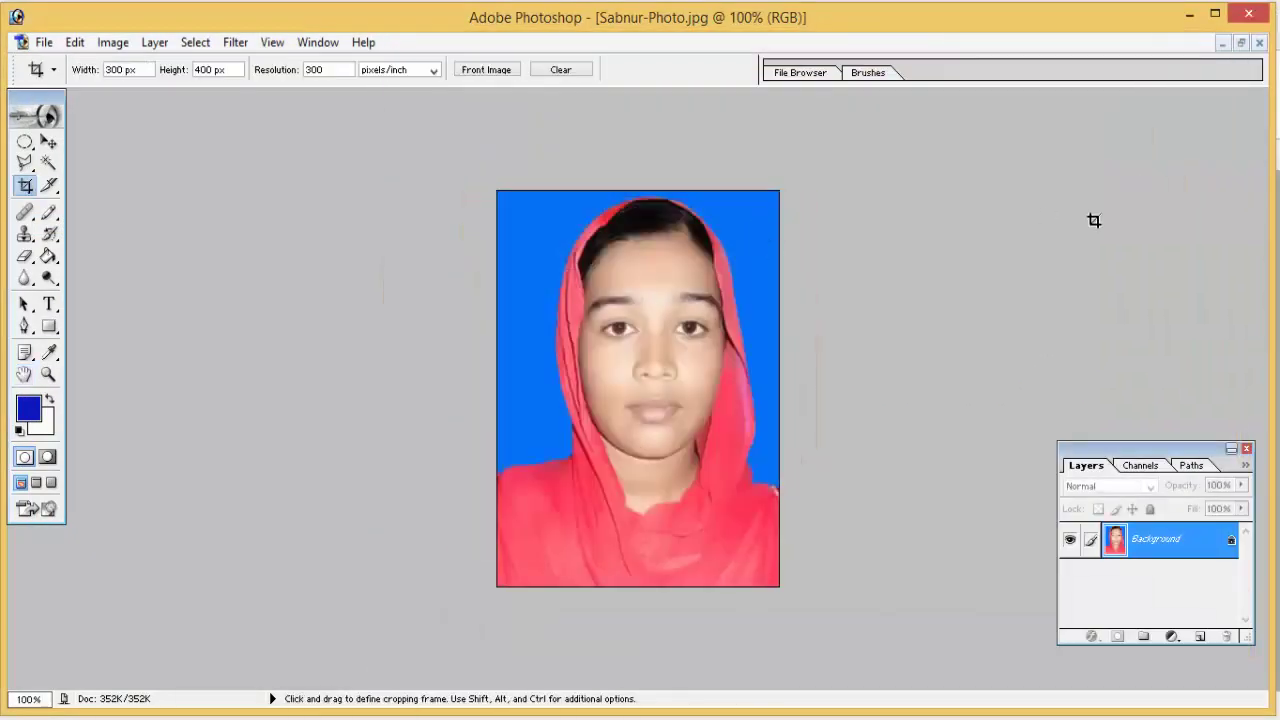
Upload the cropped photo from the Desktop via Upload/Change Photo on the admission page.
click(1189, 15)
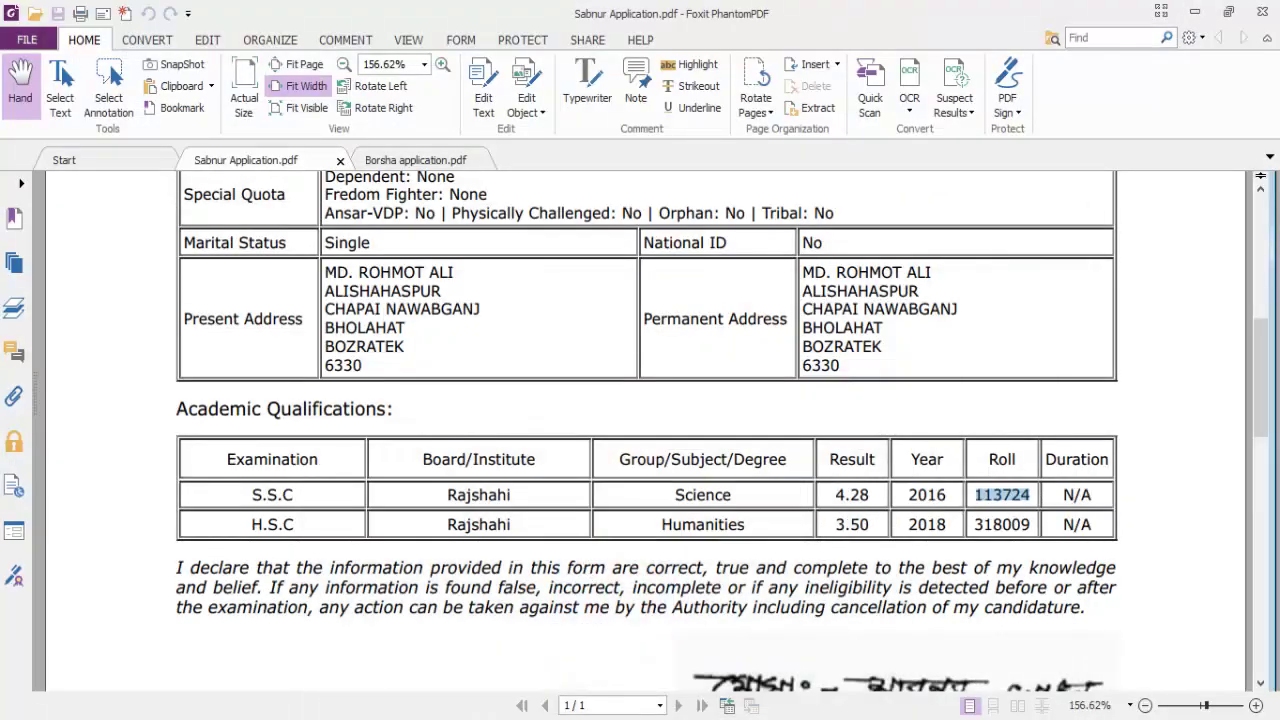
click(200, 630)
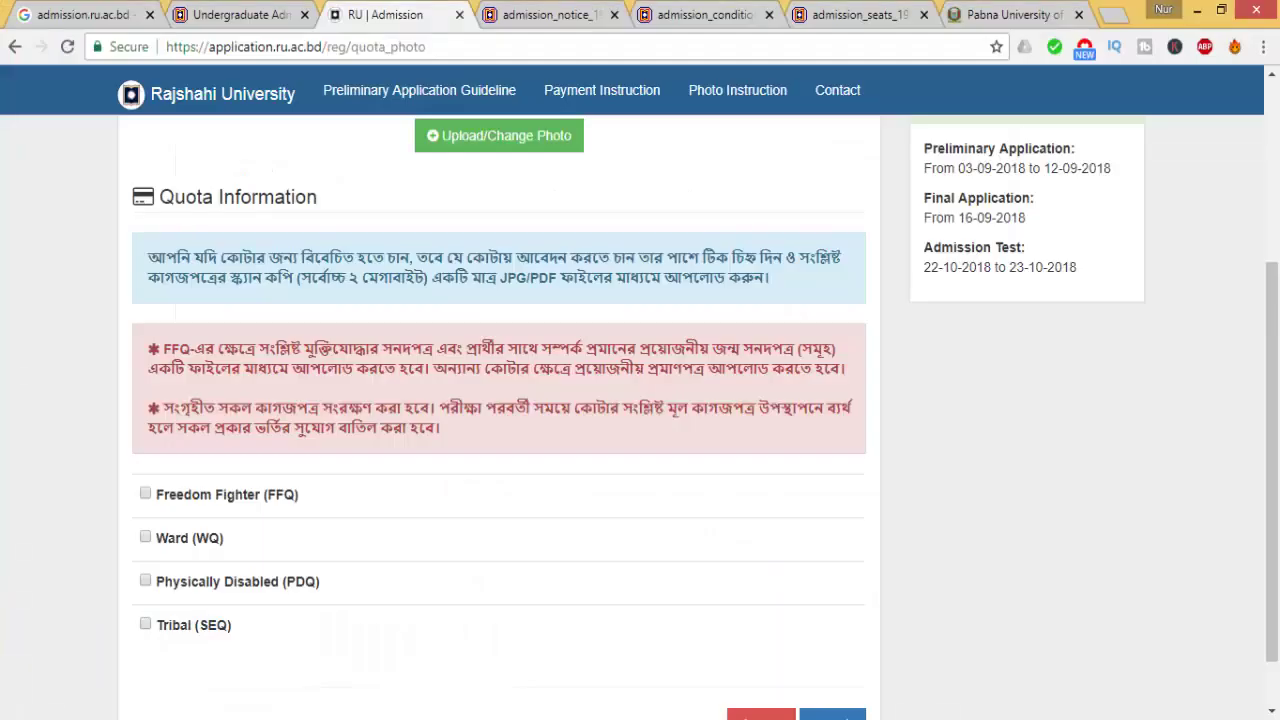
click(510, 158)
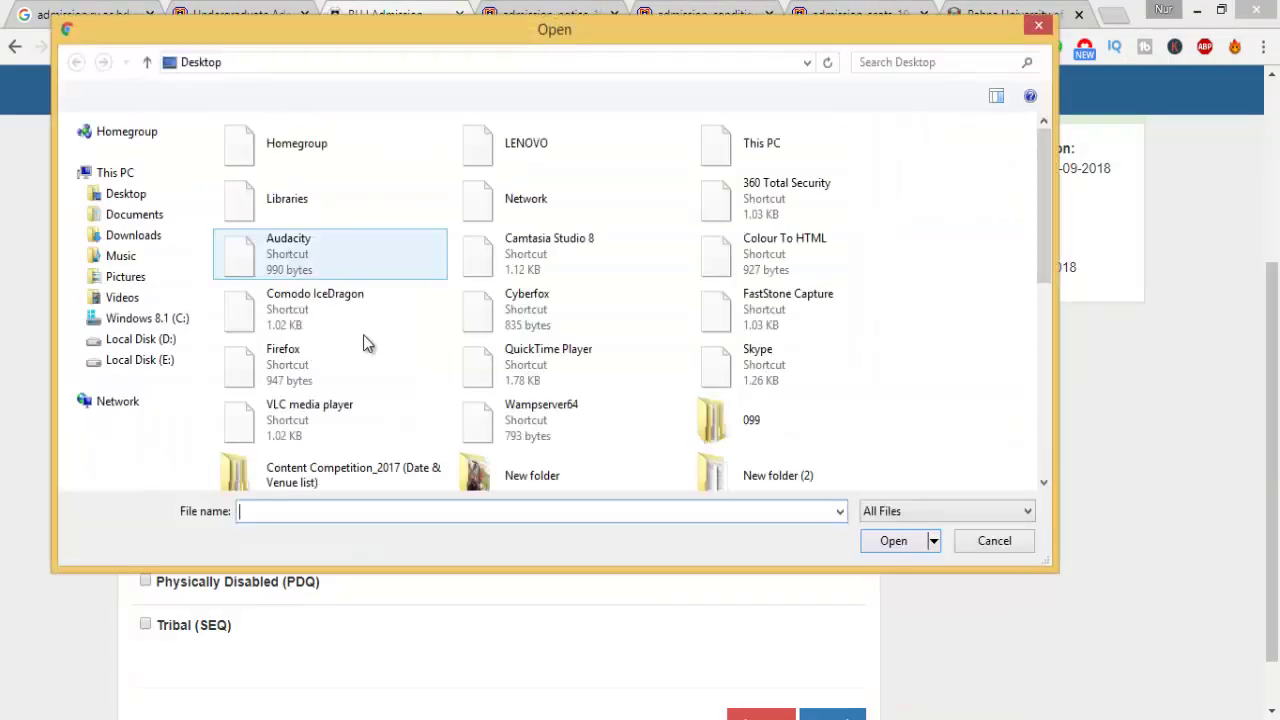
click(122, 200)
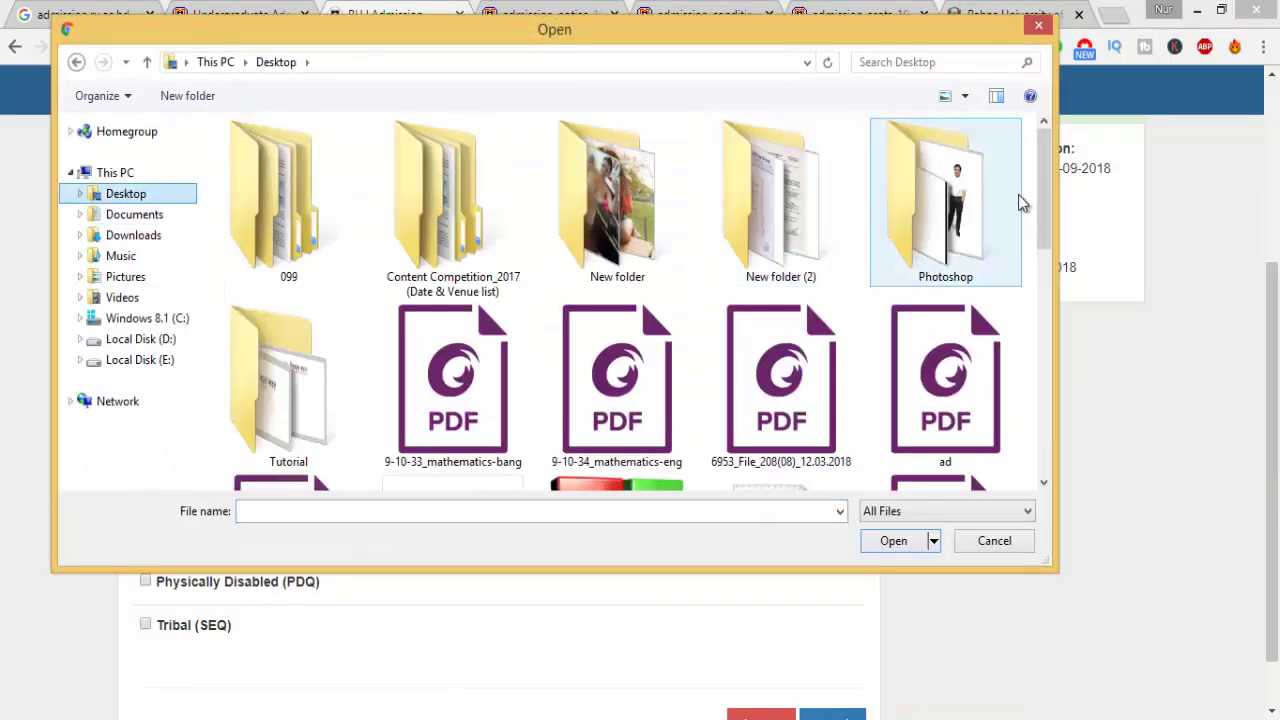
drag(1045, 180, 1038, 400)
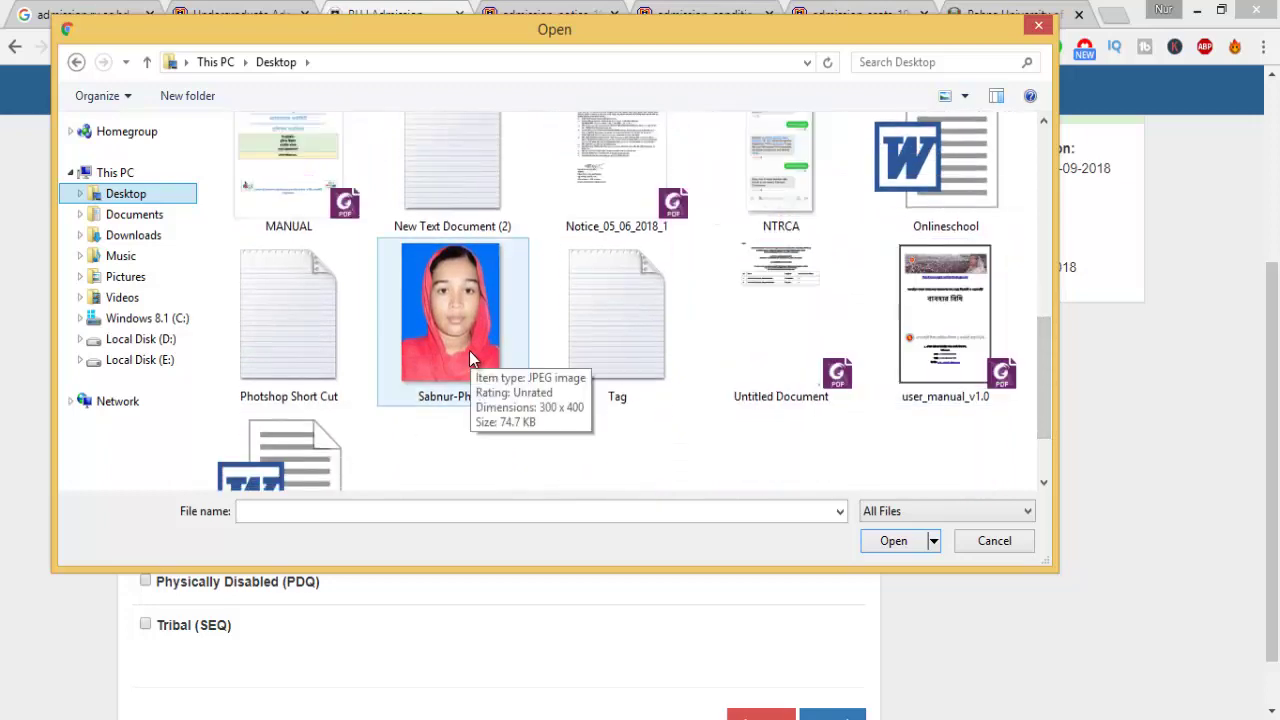
double_click(452, 320)
scroll(620, 365, up, 2)
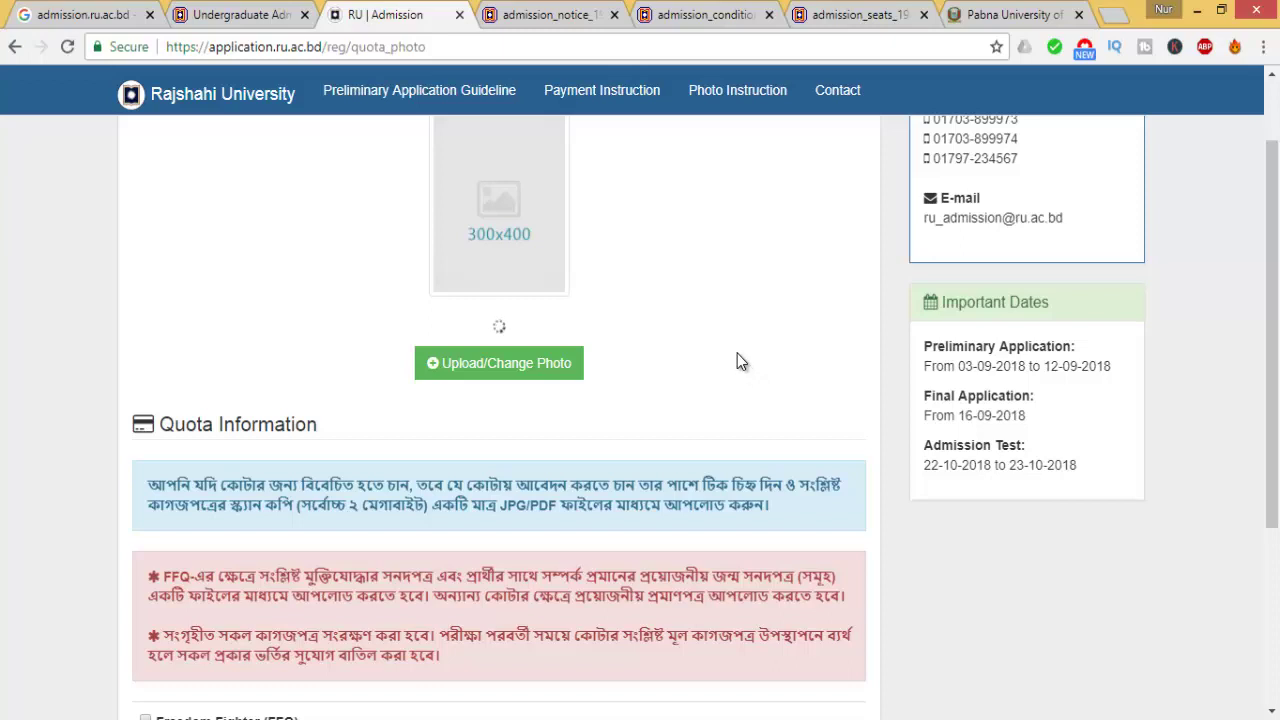
scroll(737, 353, up, 1)
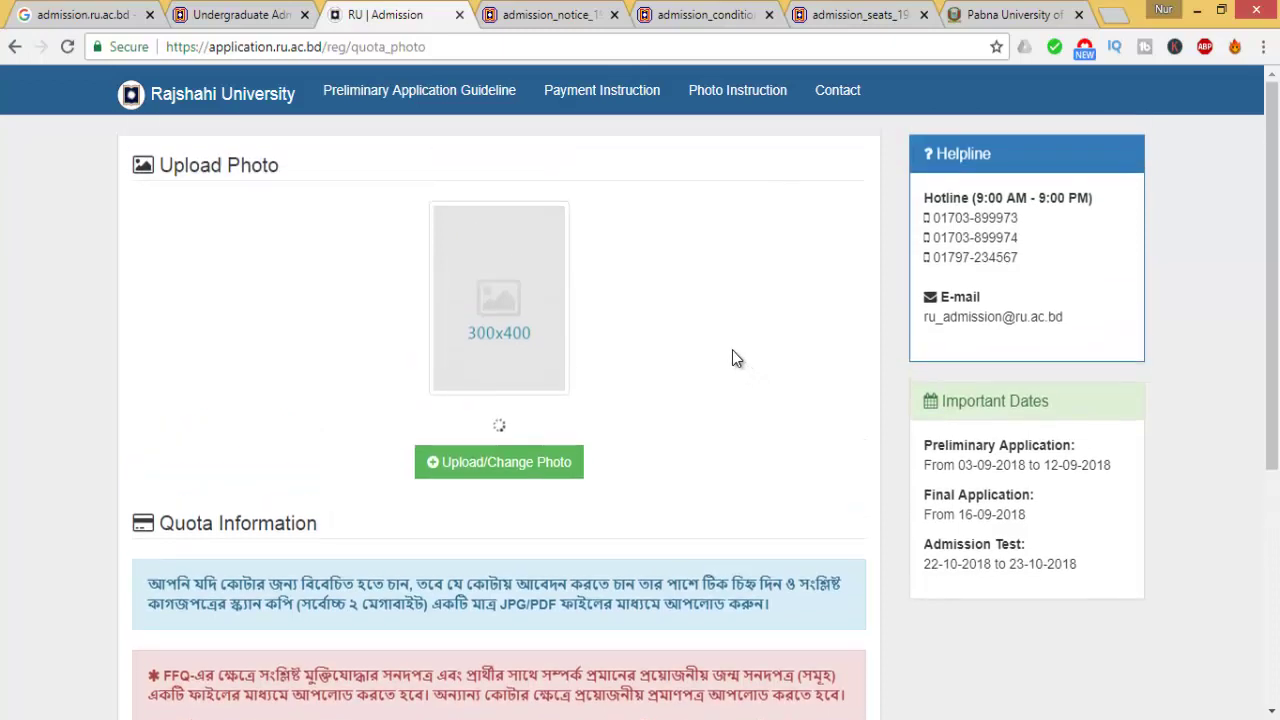
scroll(732, 355, down, 4)
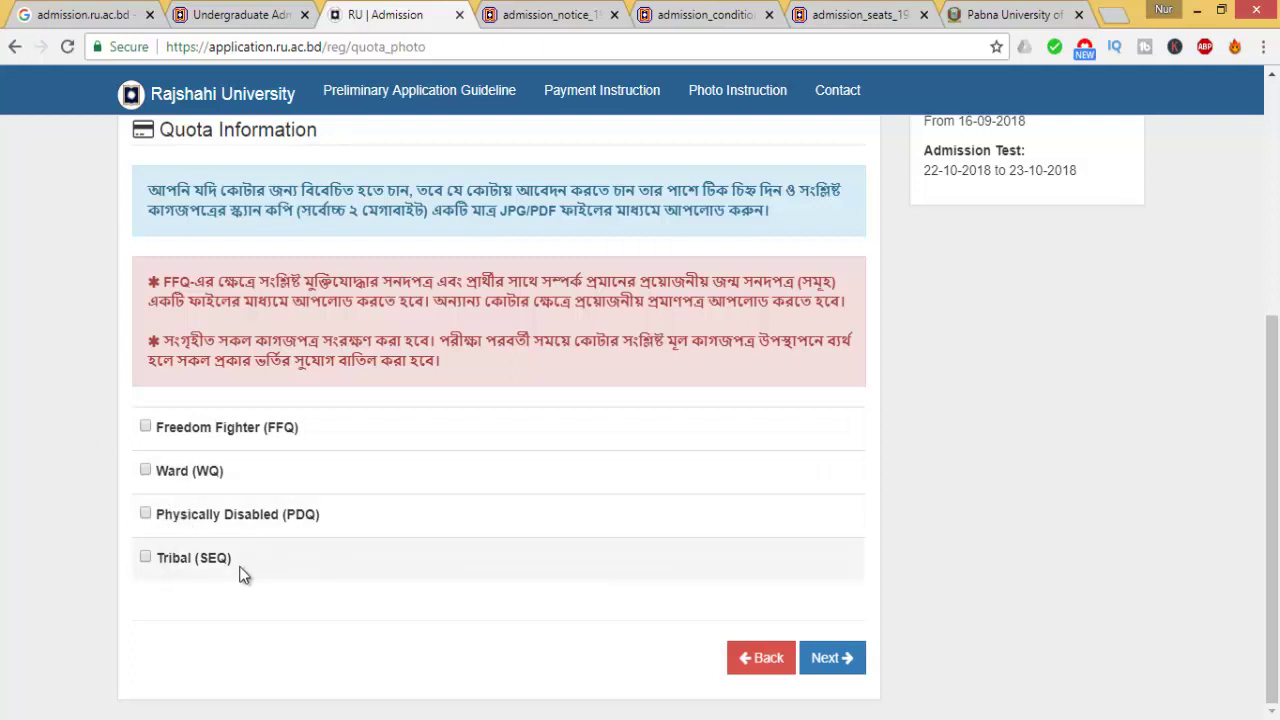
scroll(326, 527, up, 5)
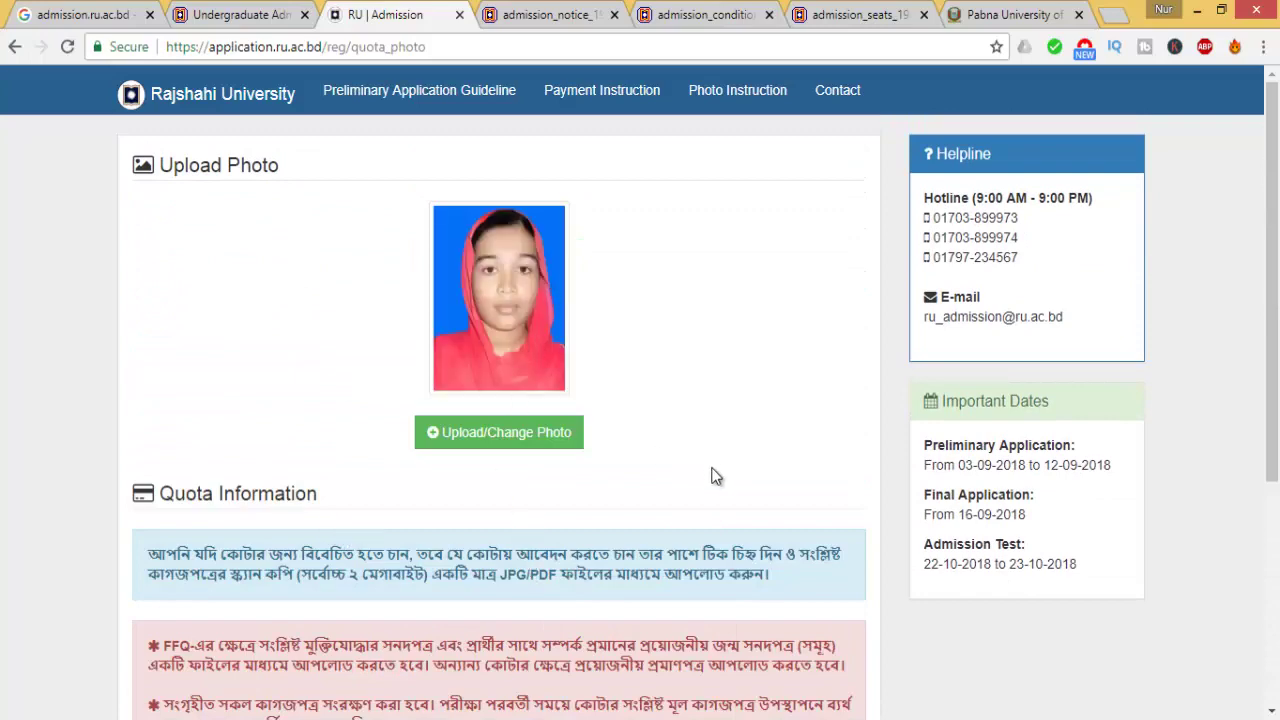
scroll(709, 472, down, 2)
scroll(709, 490, down, 2)
Proceed with Next to the review page listing Units A and B and Tk. 55 payable.
click(845, 658)
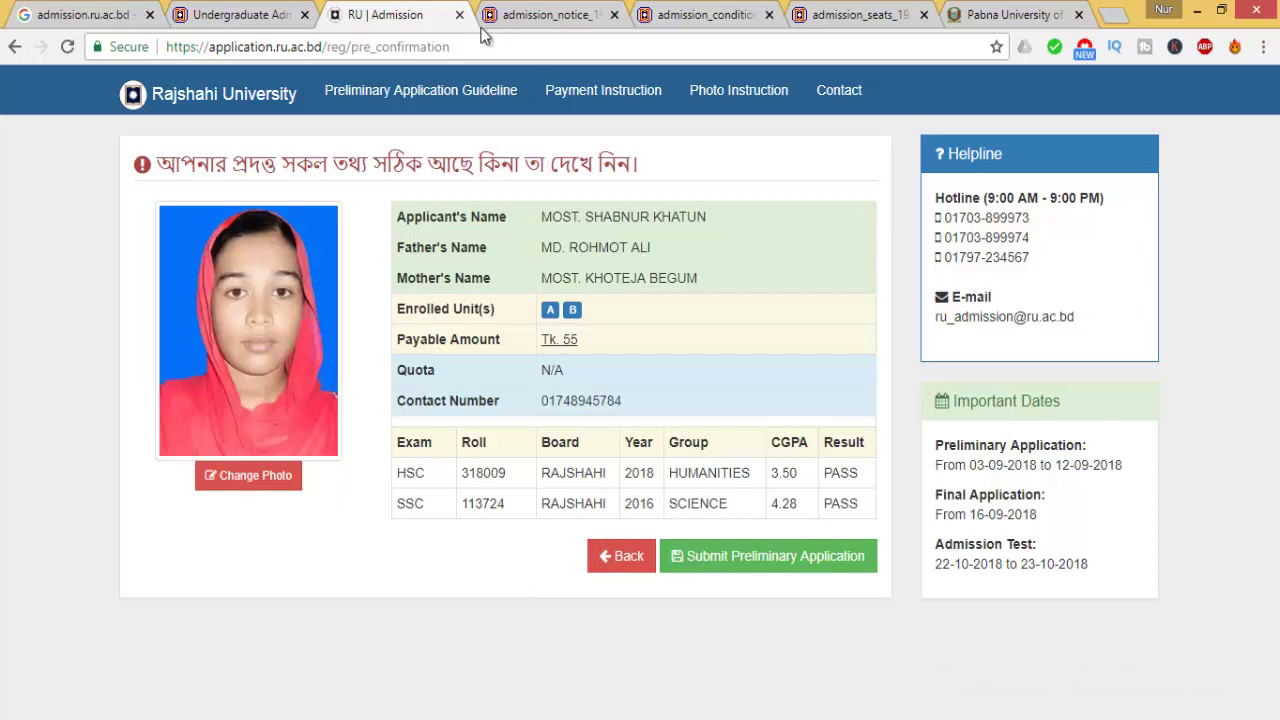
Skim admission_notice_19.pdf, then switch to the Preliminary Application Guideline 2018-19.pdf tab.
click(545, 15)
scroll(641, 441, up, 3)
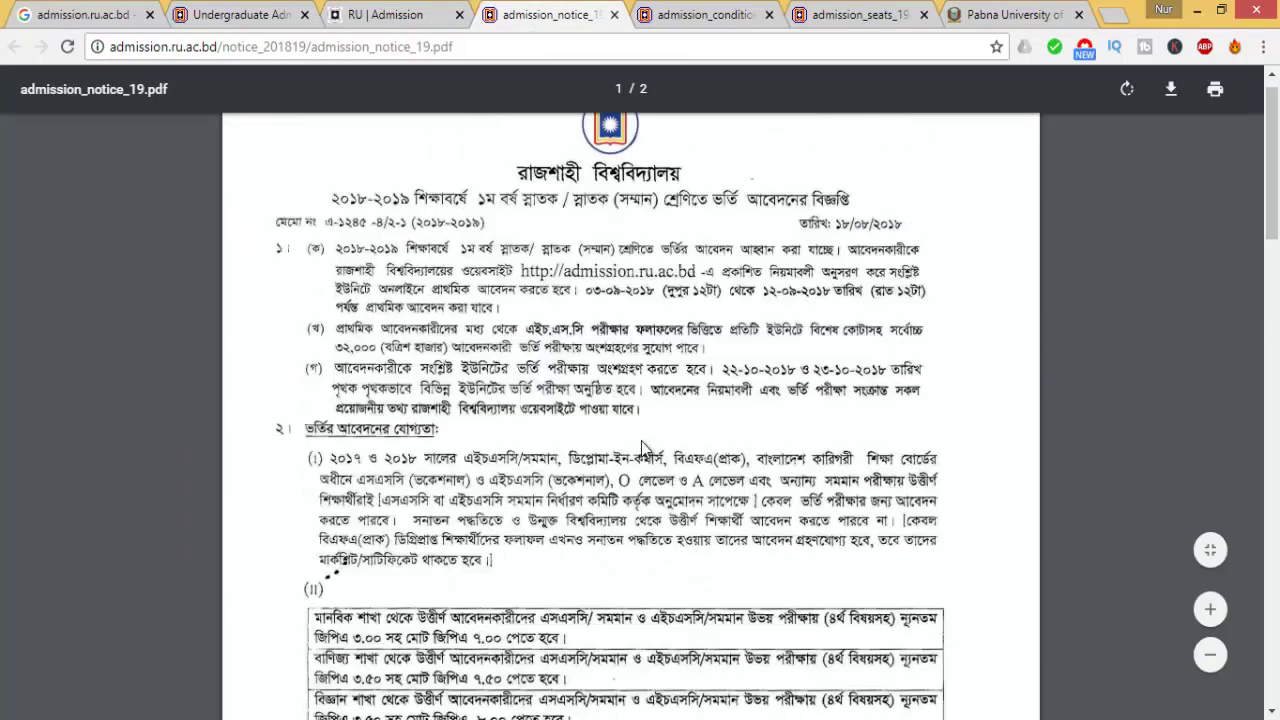
scroll(645, 430, down, 2)
scroll(600, 415, down, 1)
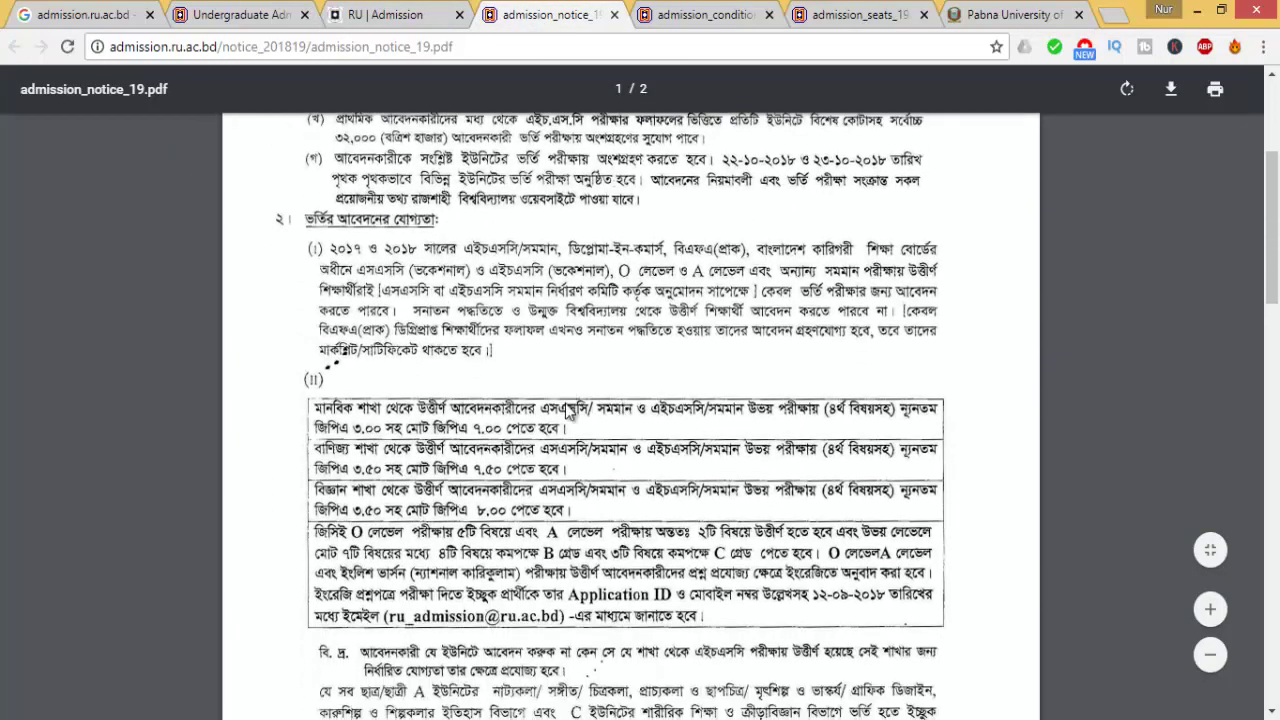
scroll(569, 410, down, 3)
scroll(569, 410, down, 1)
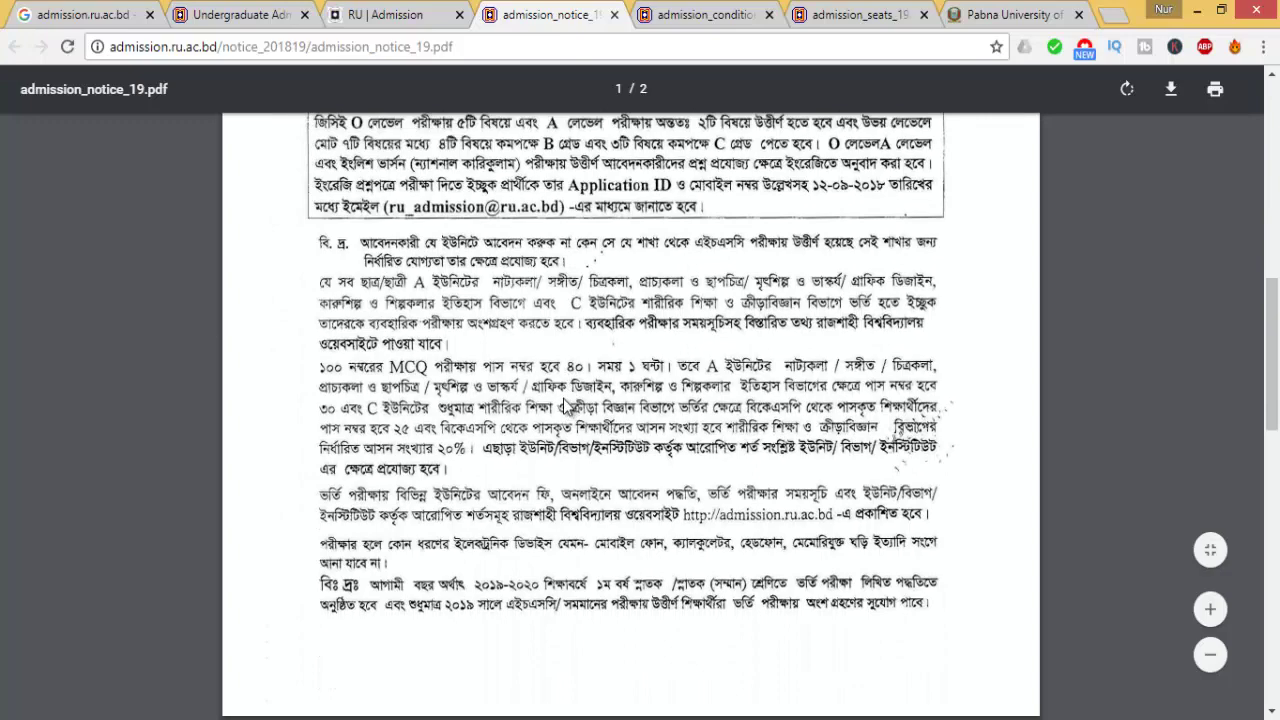
scroll(567, 405, down, 8)
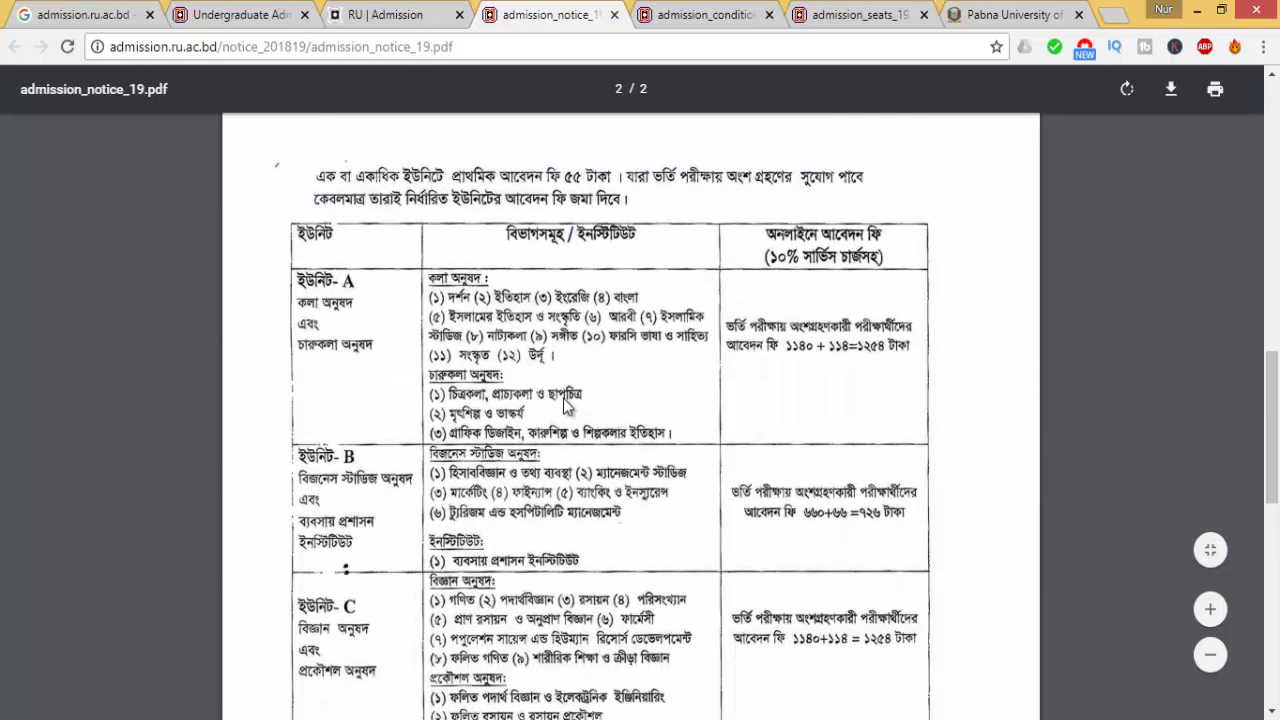
scroll(563, 398, up, 7)
scroll(590, 265, down, 2)
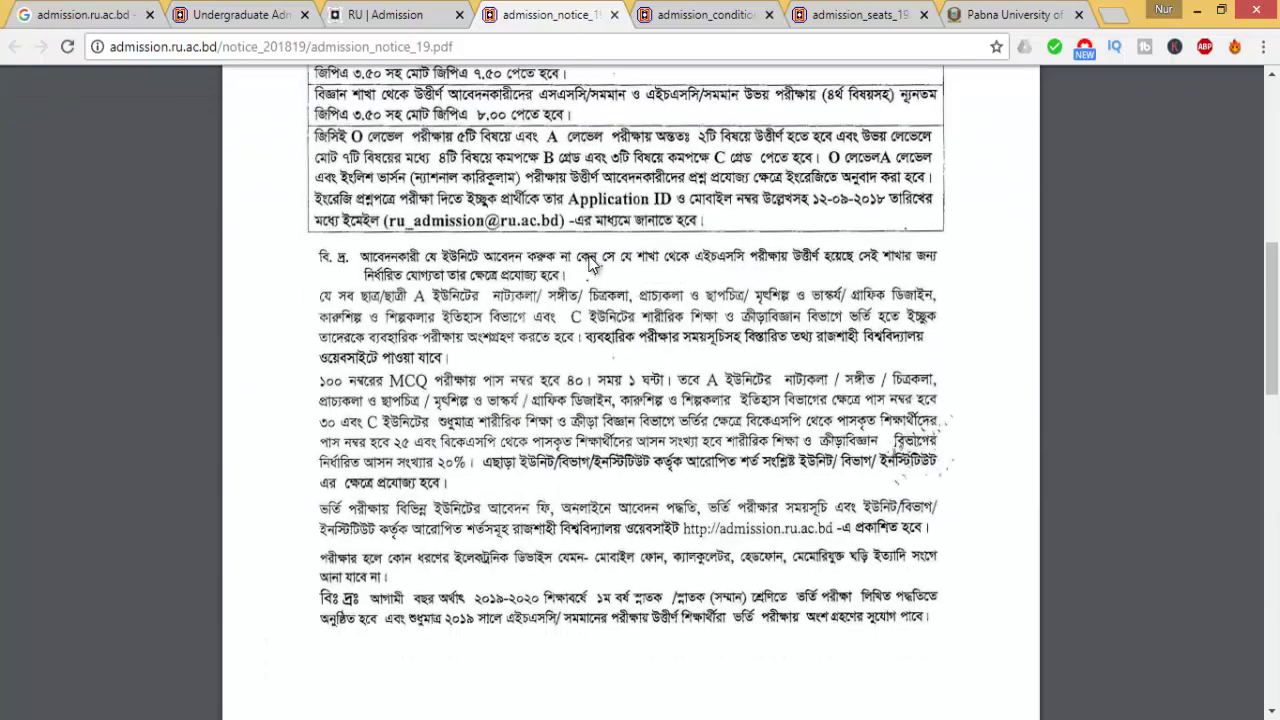
scroll(628, 430, down, 1)
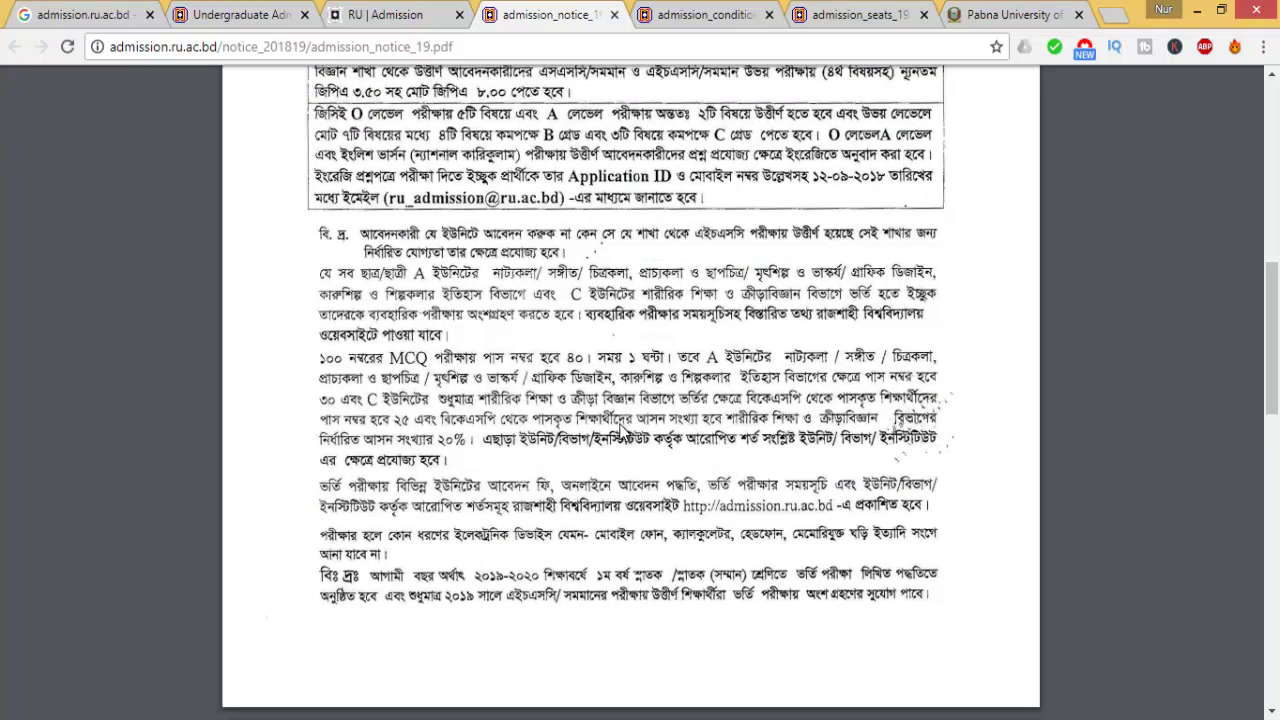
scroll(625, 430, up, 5)
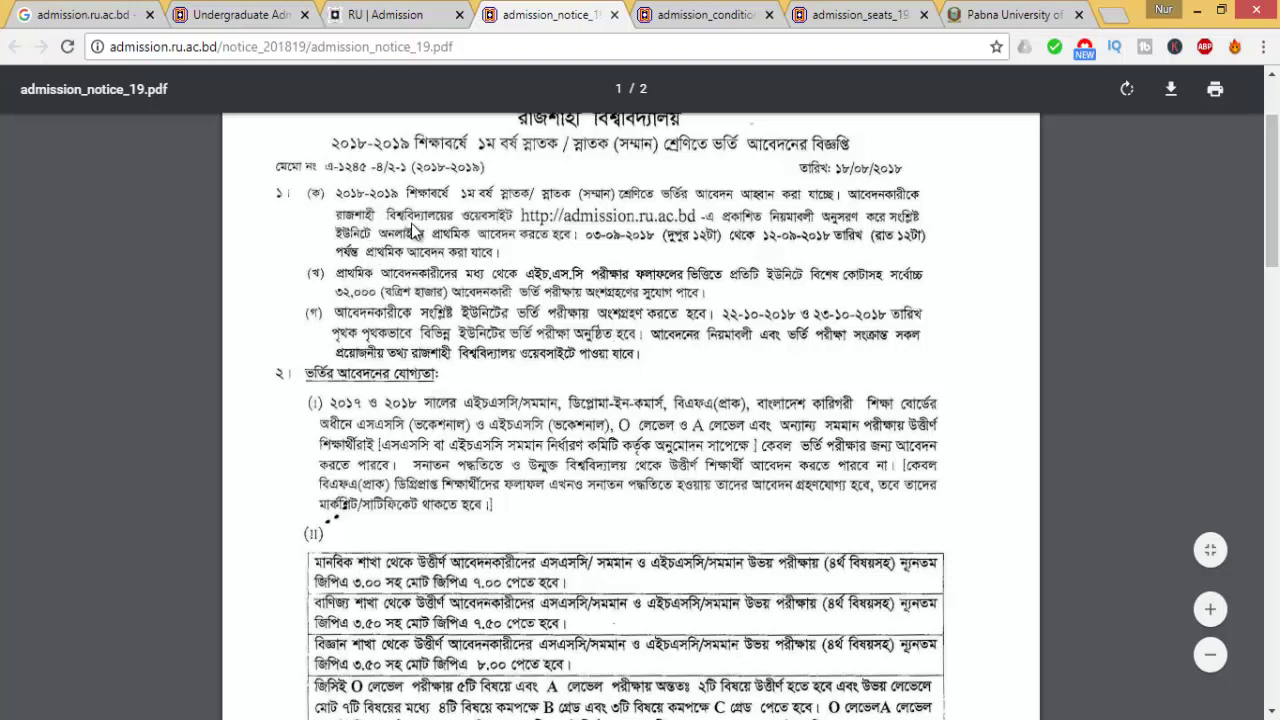
key(ctrl+2)
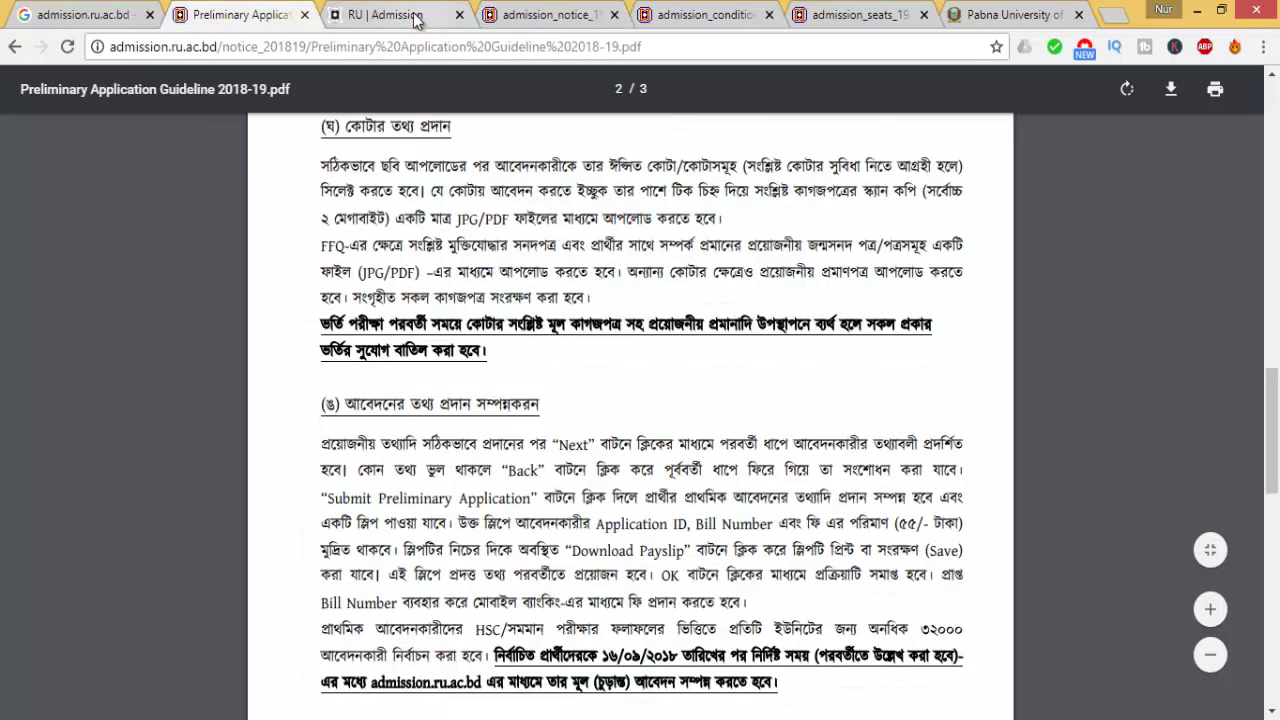
Read the guideline through page 3's mobile-banking fee steps, then return to the RU Admission tab.
click(398, 17)
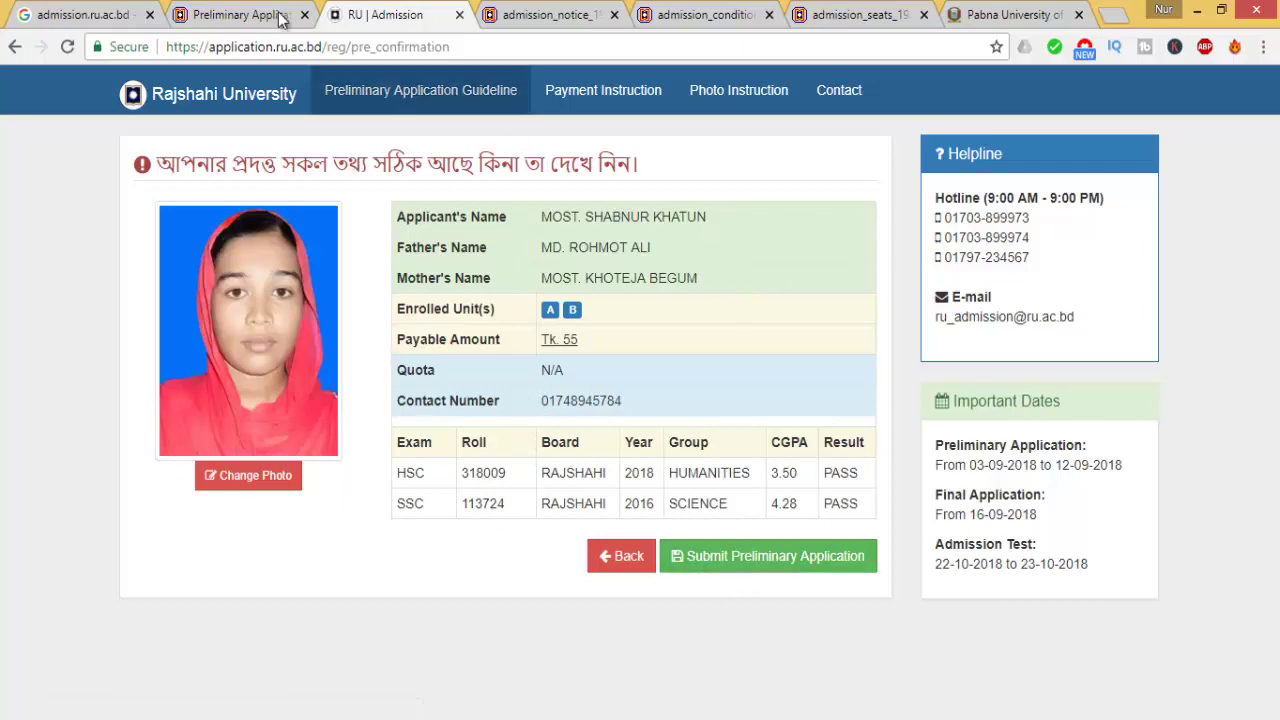
click(222, 24)
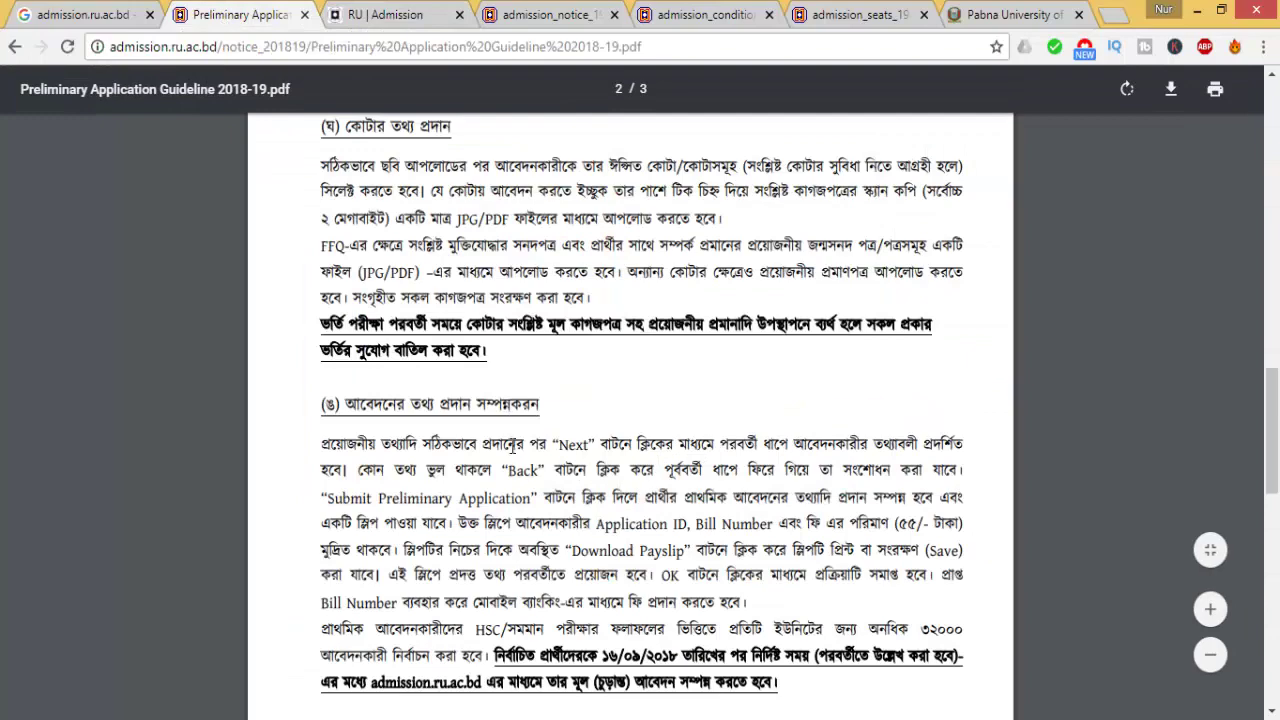
scroll(512, 443, down, 1)
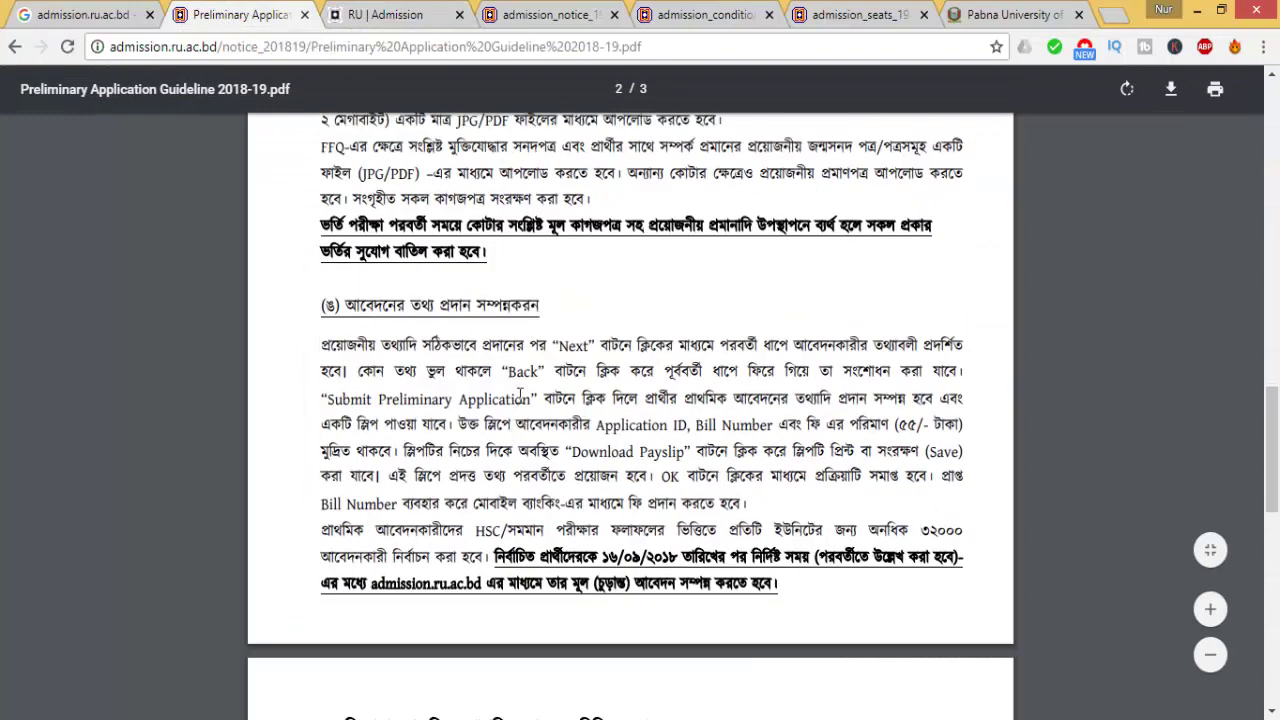
scroll(428, 345, up, 1)
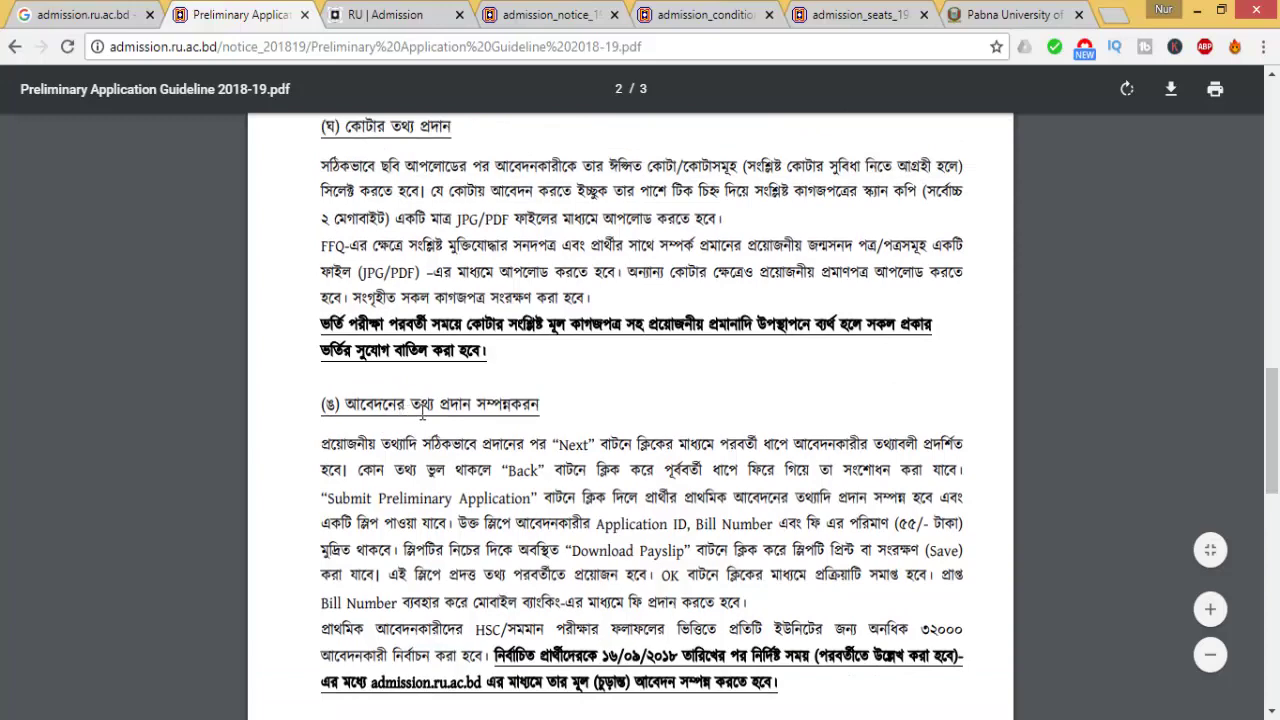
scroll(553, 418, down, 1)
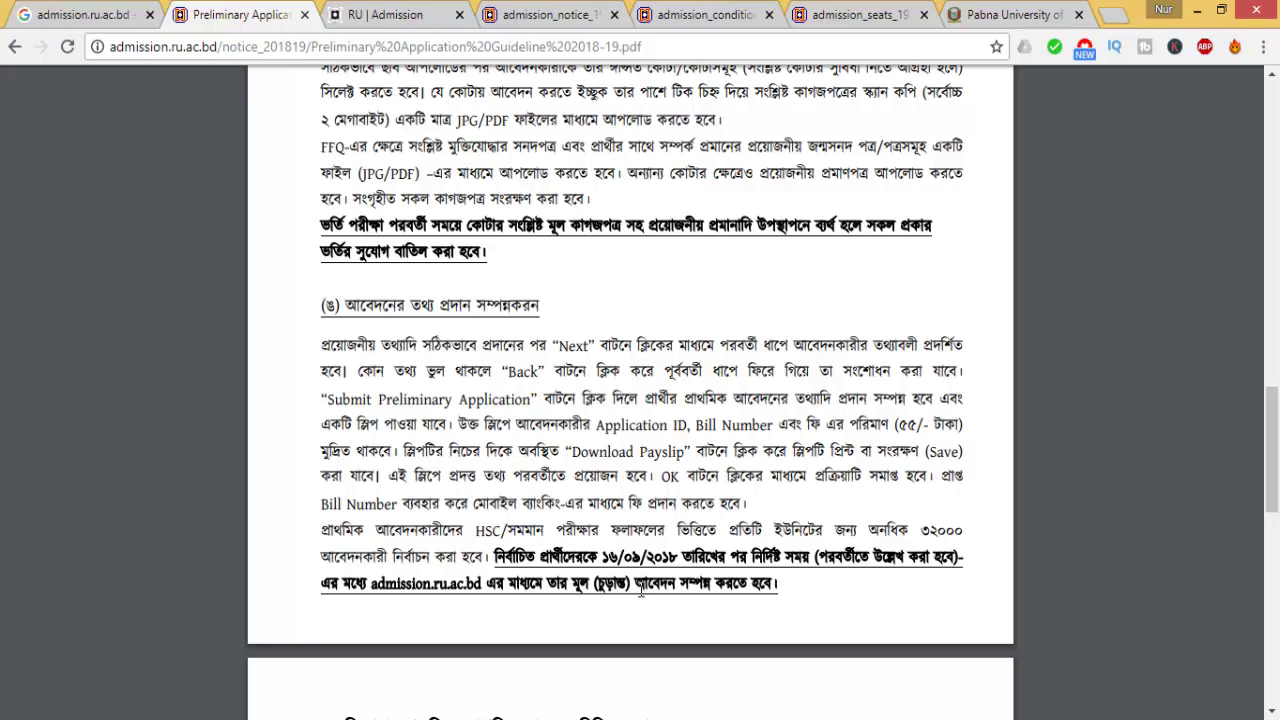
scroll(637, 588, down, 3)
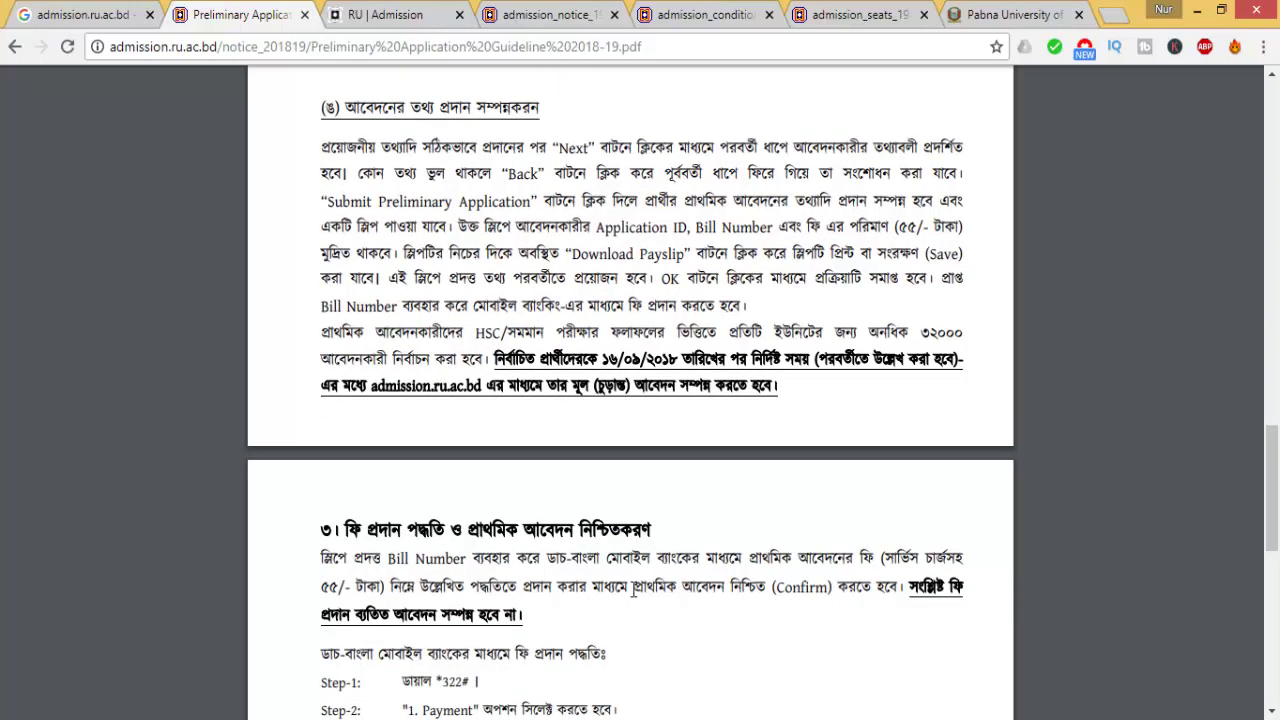
scroll(633, 590, down, 1)
scroll(632, 589, down, 1)
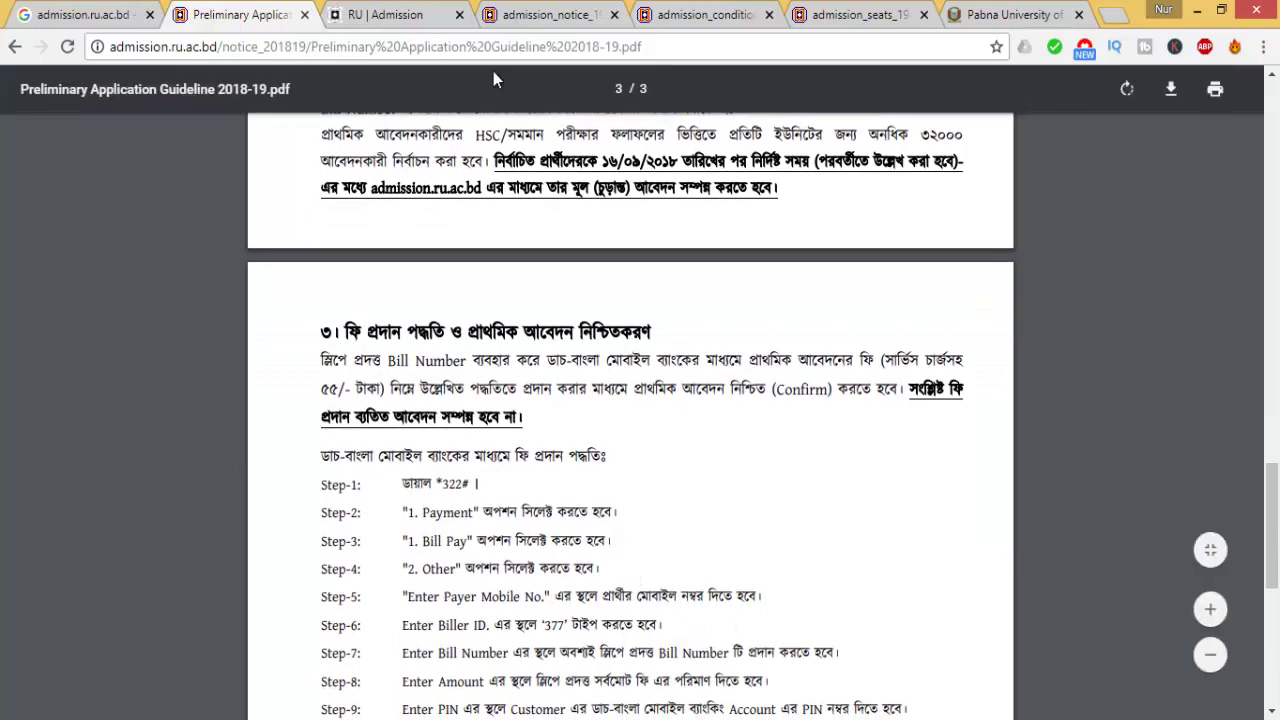
click(385, 15)
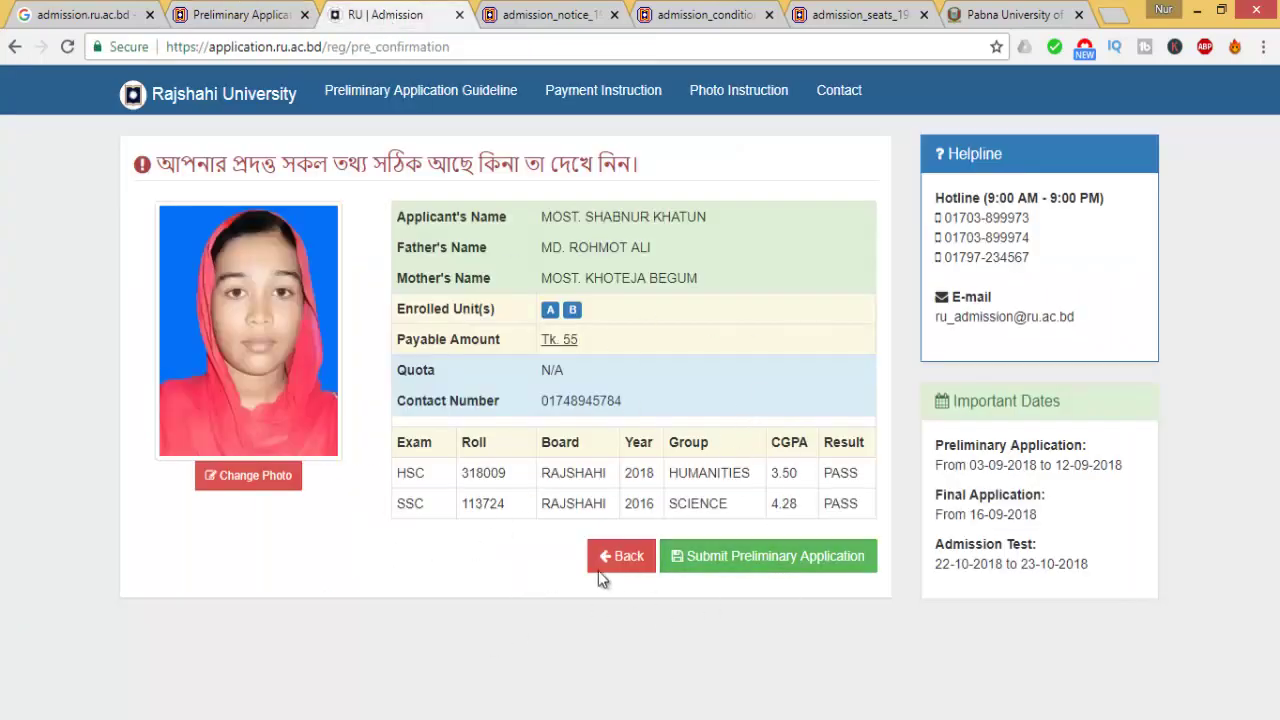
Submit the preliminary application, generating the Tk. 55 bill.
click(776, 562)
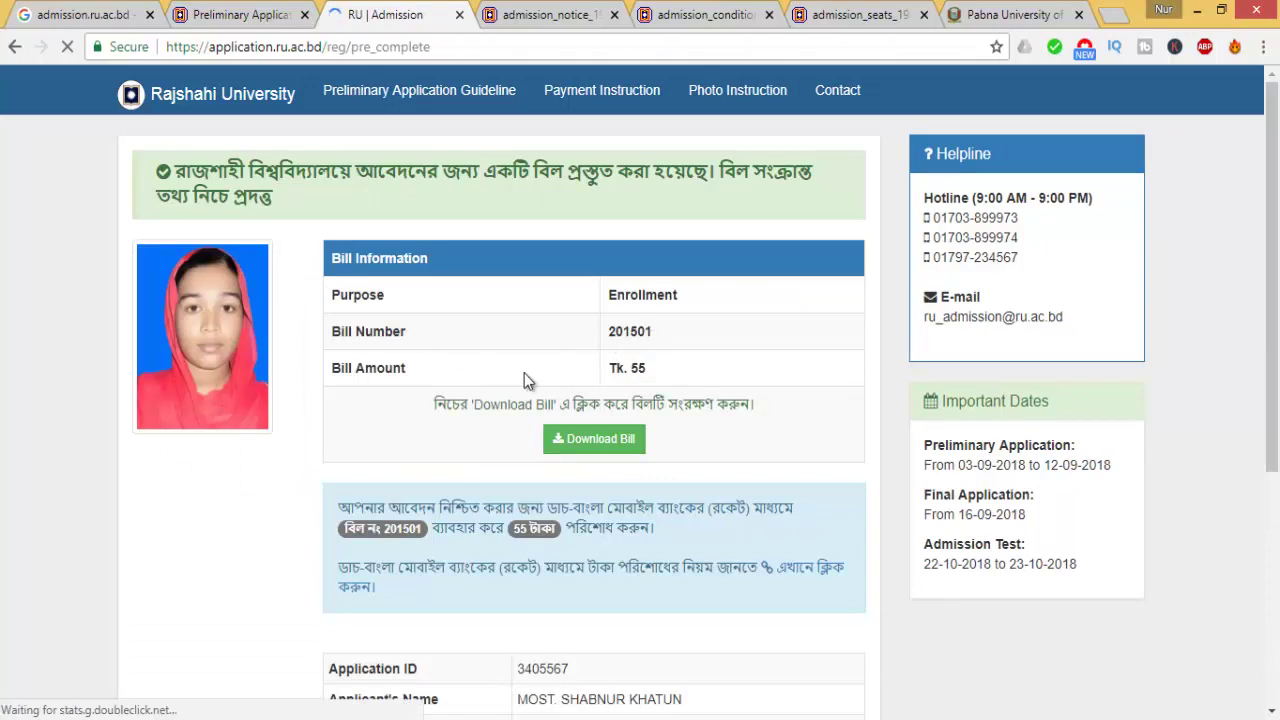
scroll(693, 368, down, 3)
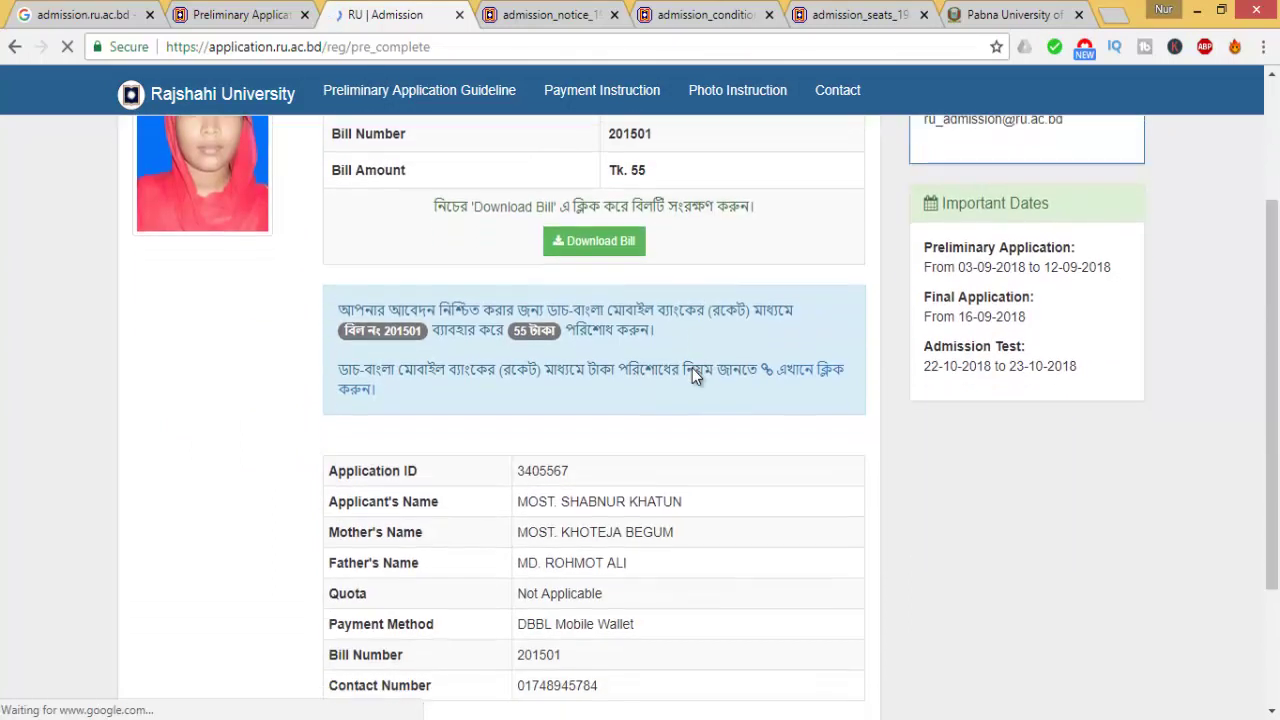
scroll(693, 368, down, 1)
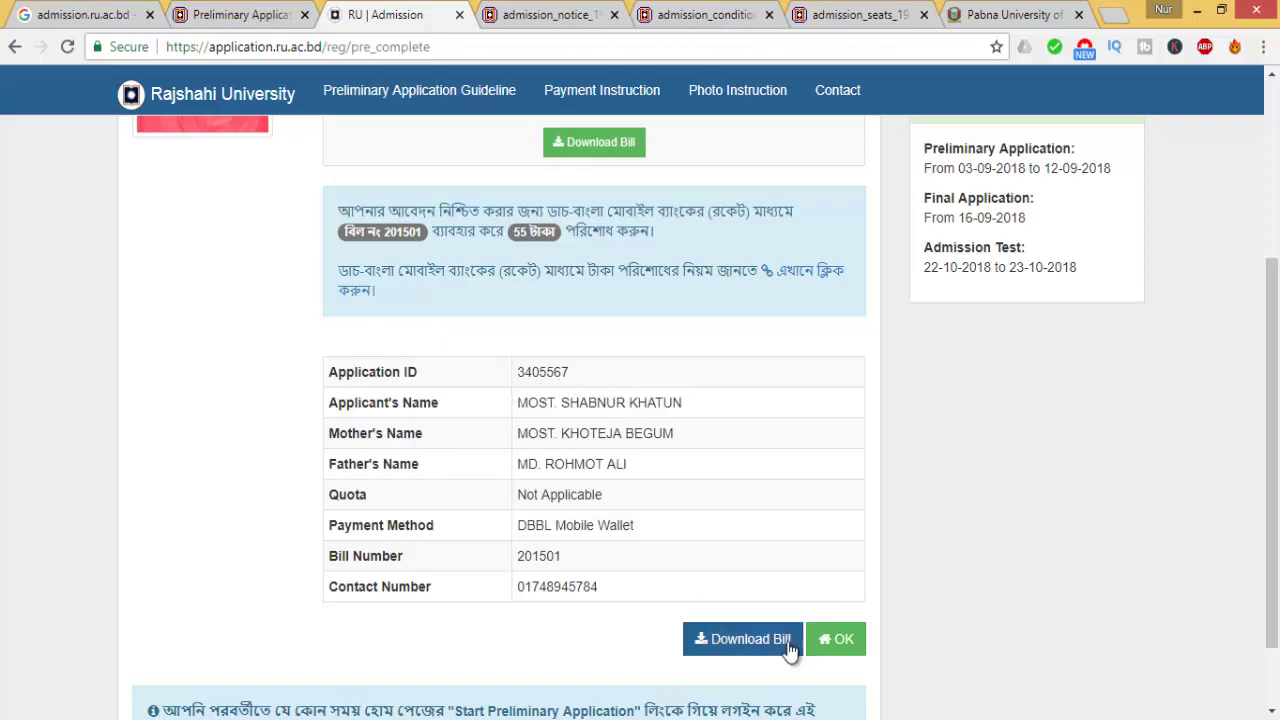
Download the bill as a PDF, then return to the guideline's page 3 payment steps.
click(745, 637)
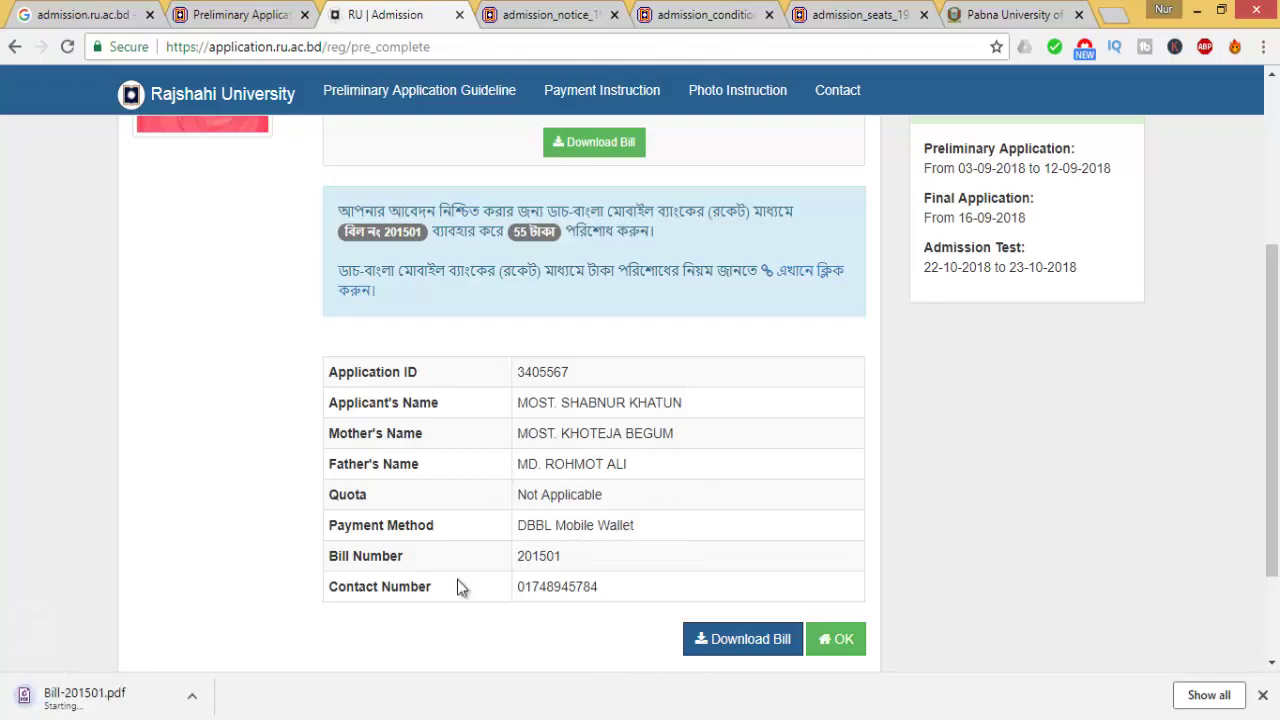
click(192, 704)
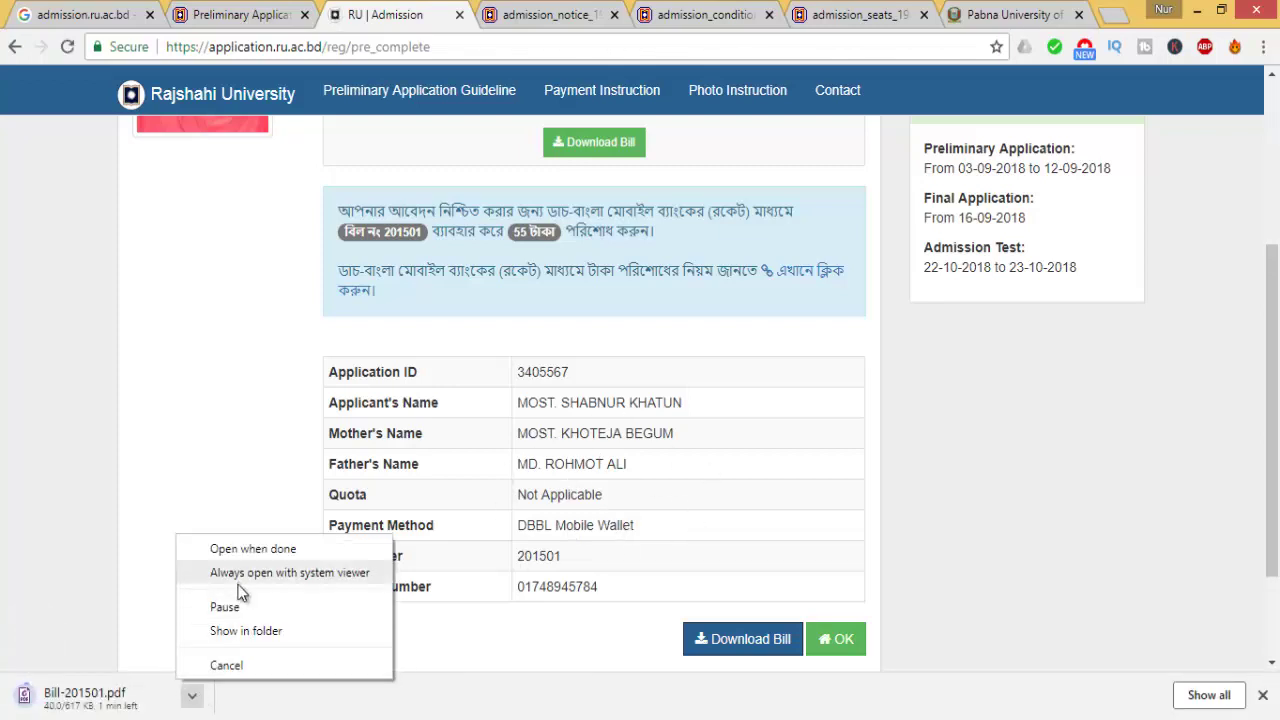
click(113, 707)
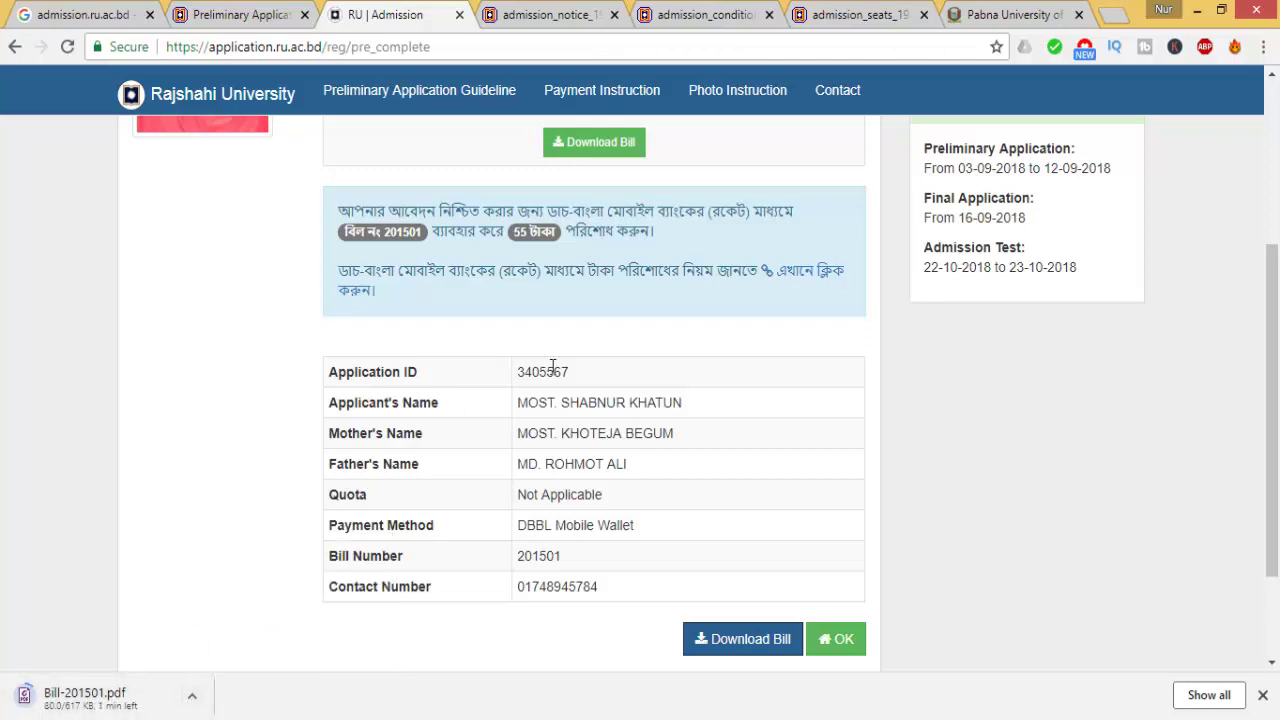
scroll(474, 387, up, 3)
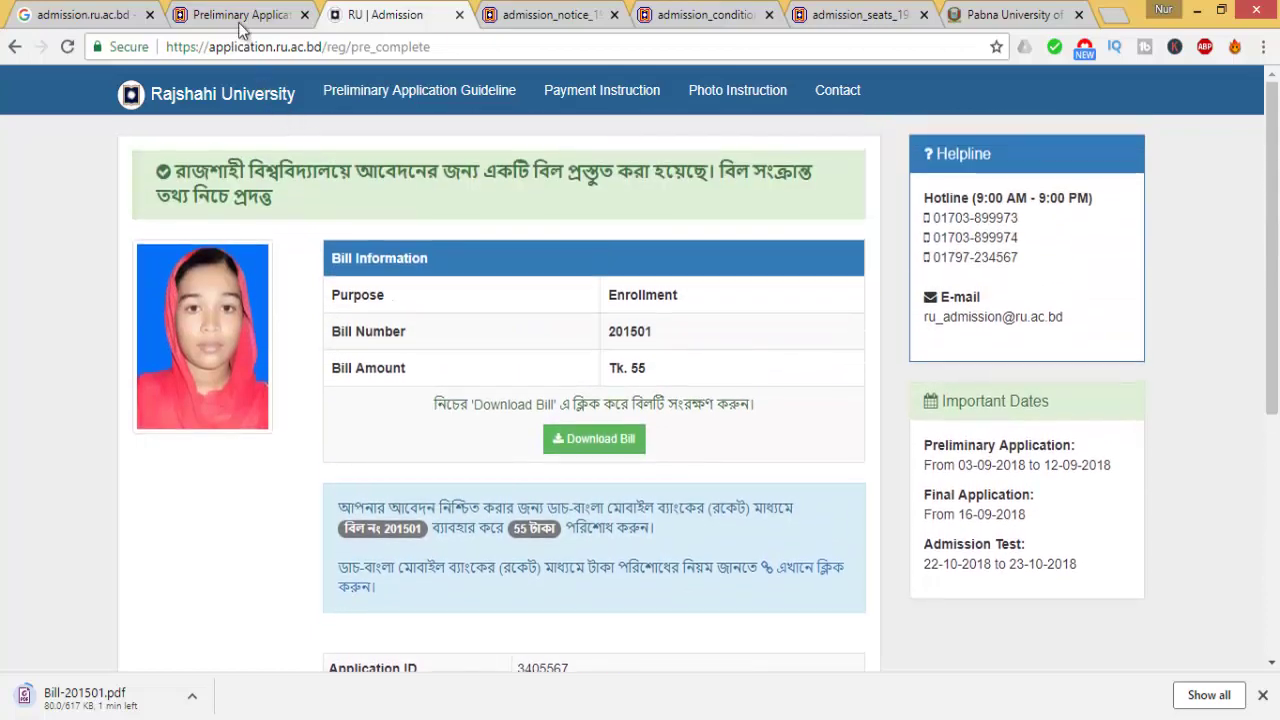
click(240, 16)
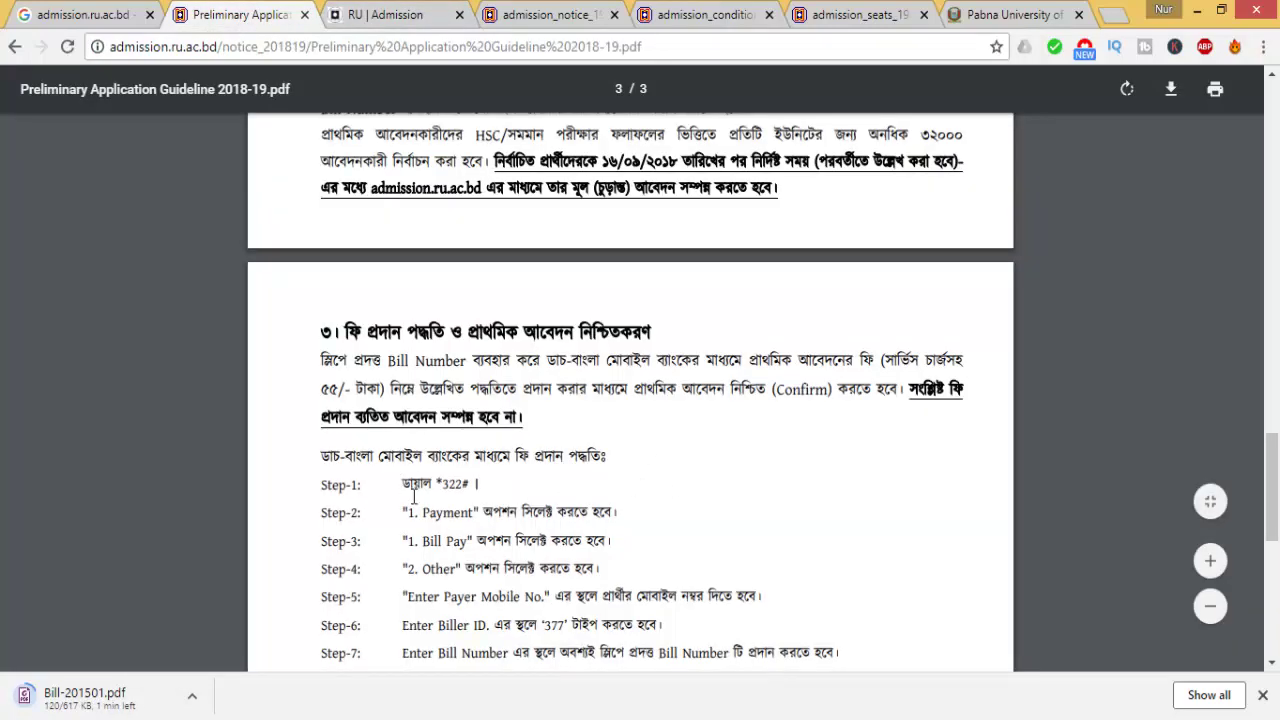
scroll(471, 447, down, 1)
drag(470, 385, 389, 400)
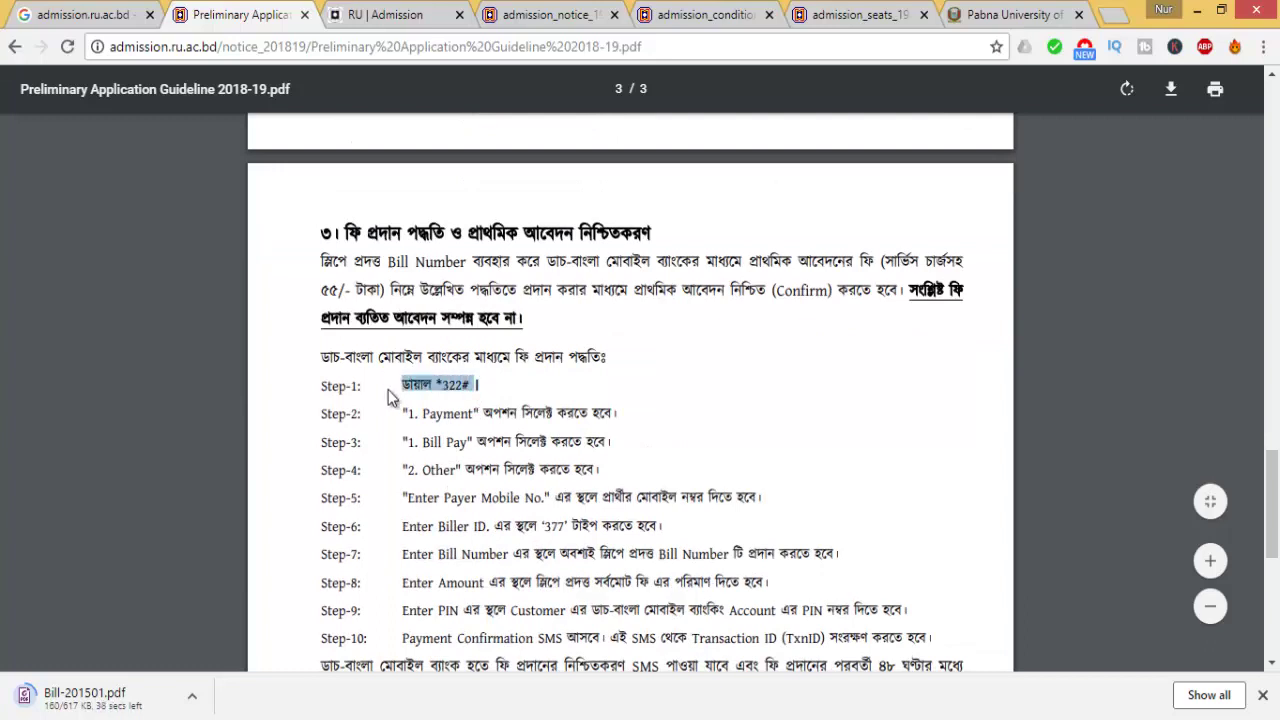
drag(630, 412, 658, 455)
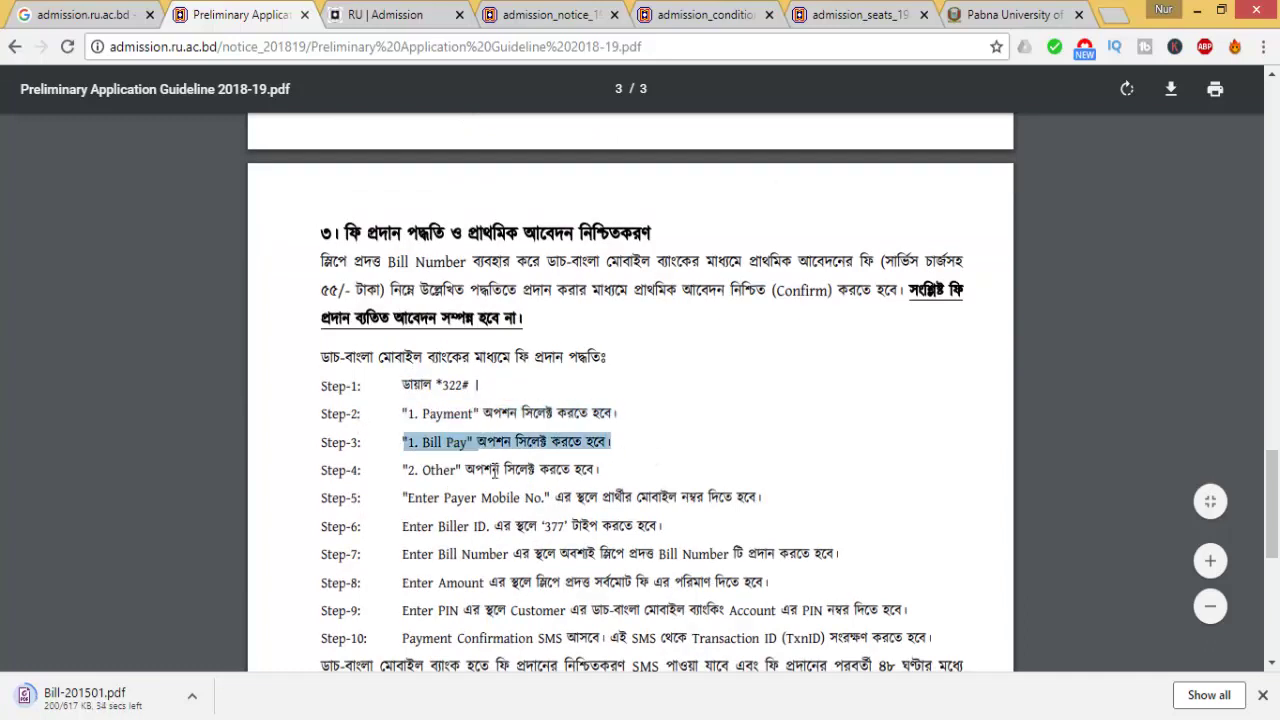
drag(395, 472, 408, 521)
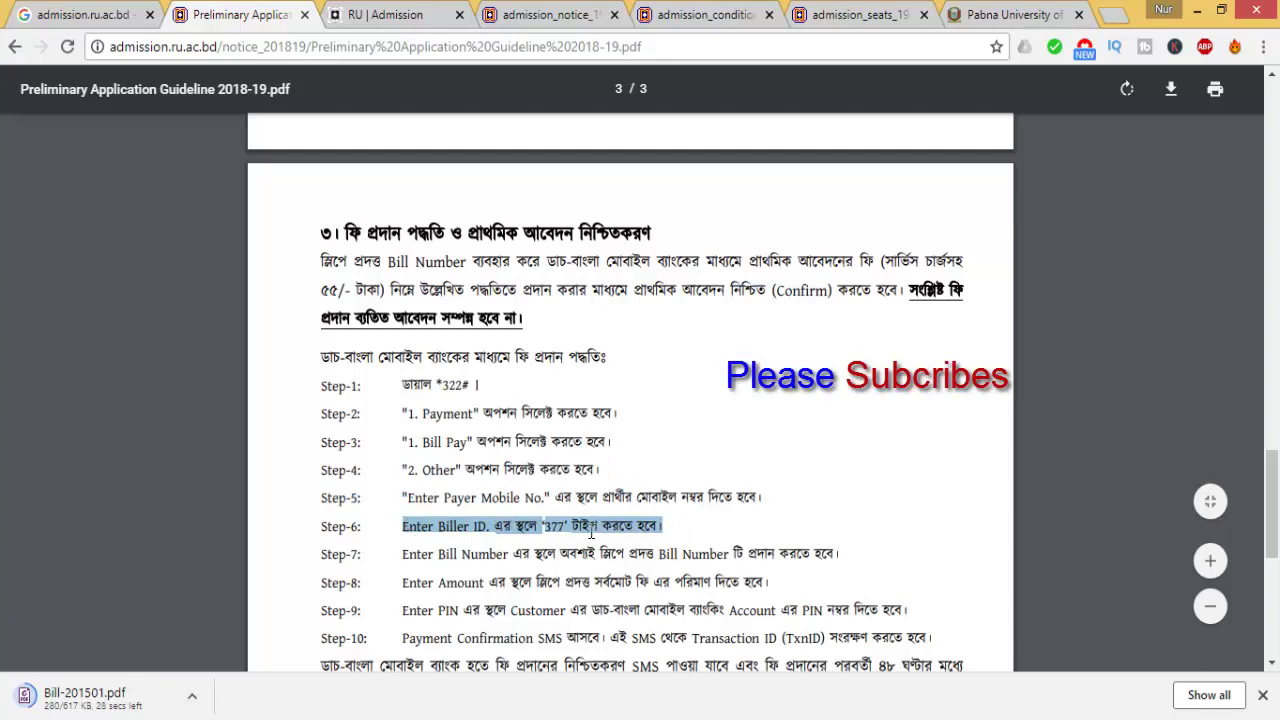
click(391, 566)
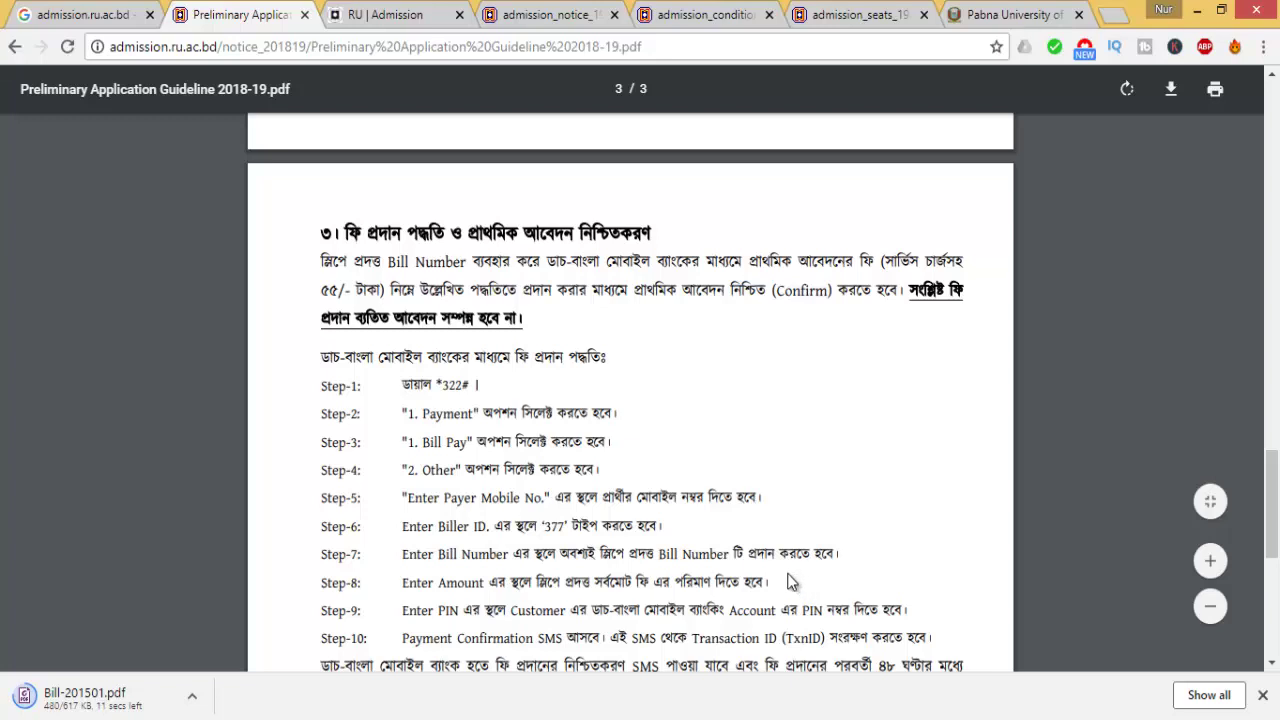
scroll(787, 582, down, 1)
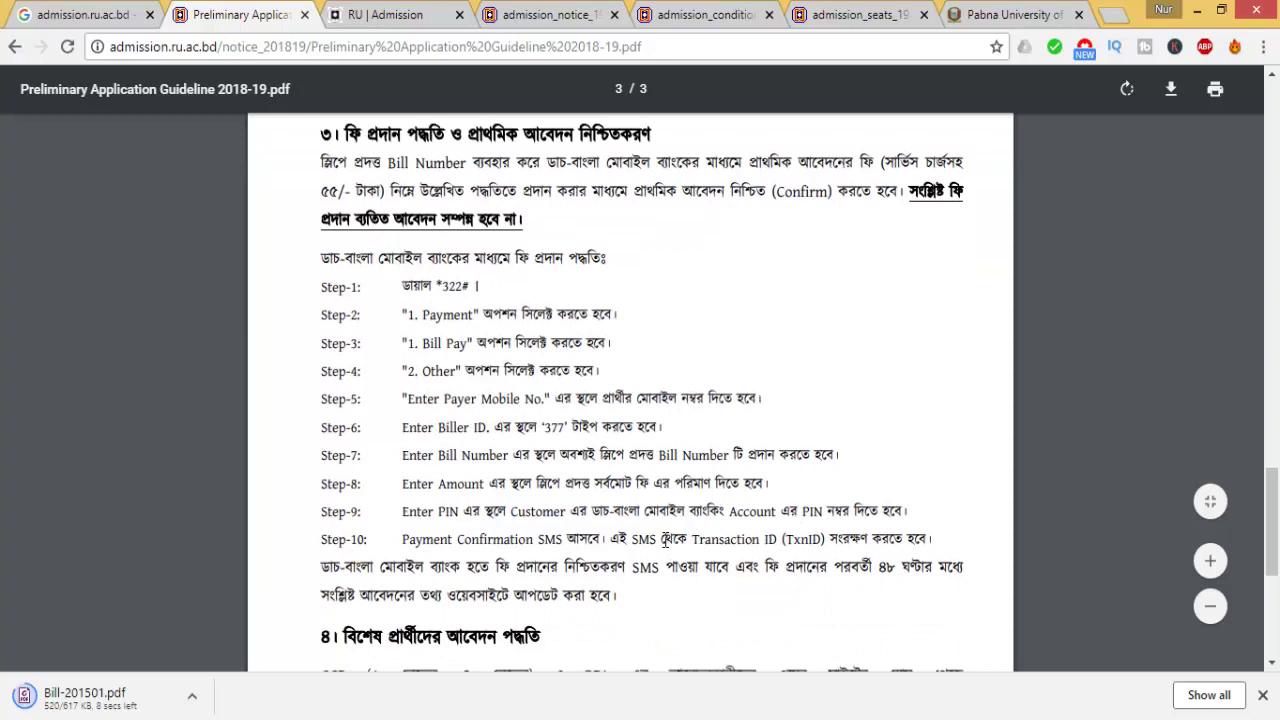
drag(665, 540, 950, 543)
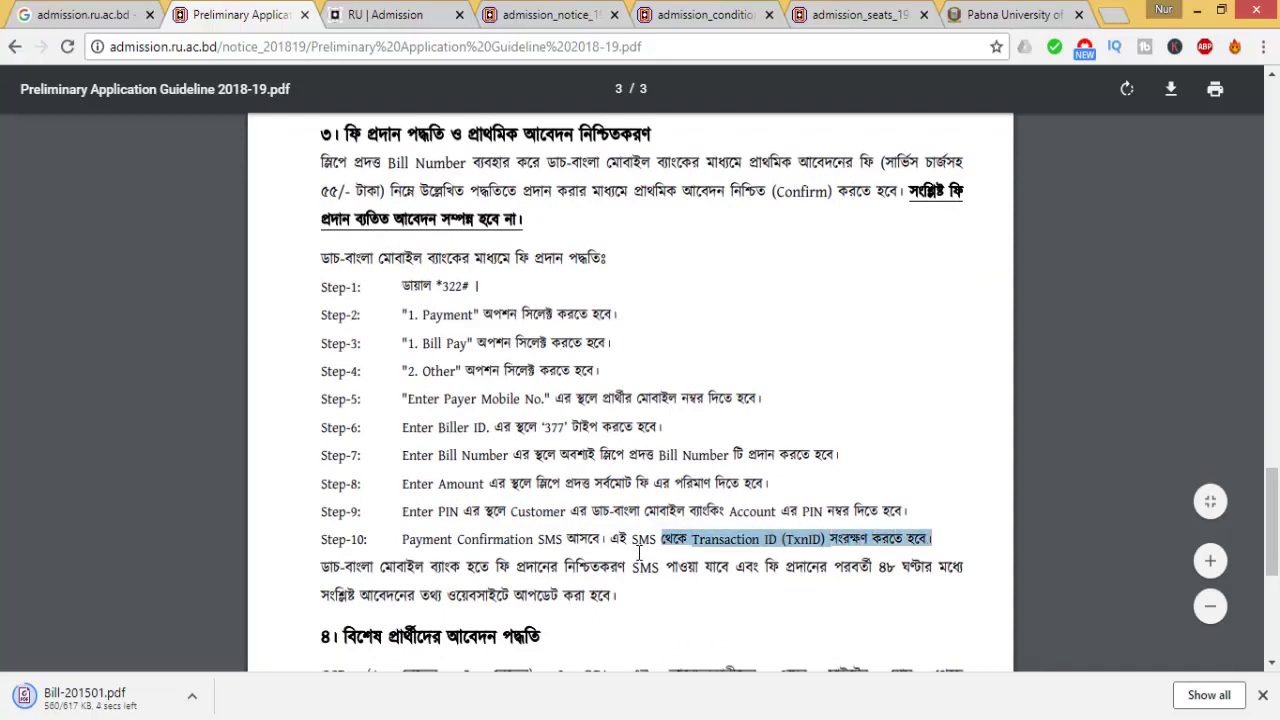
click(696, 602)
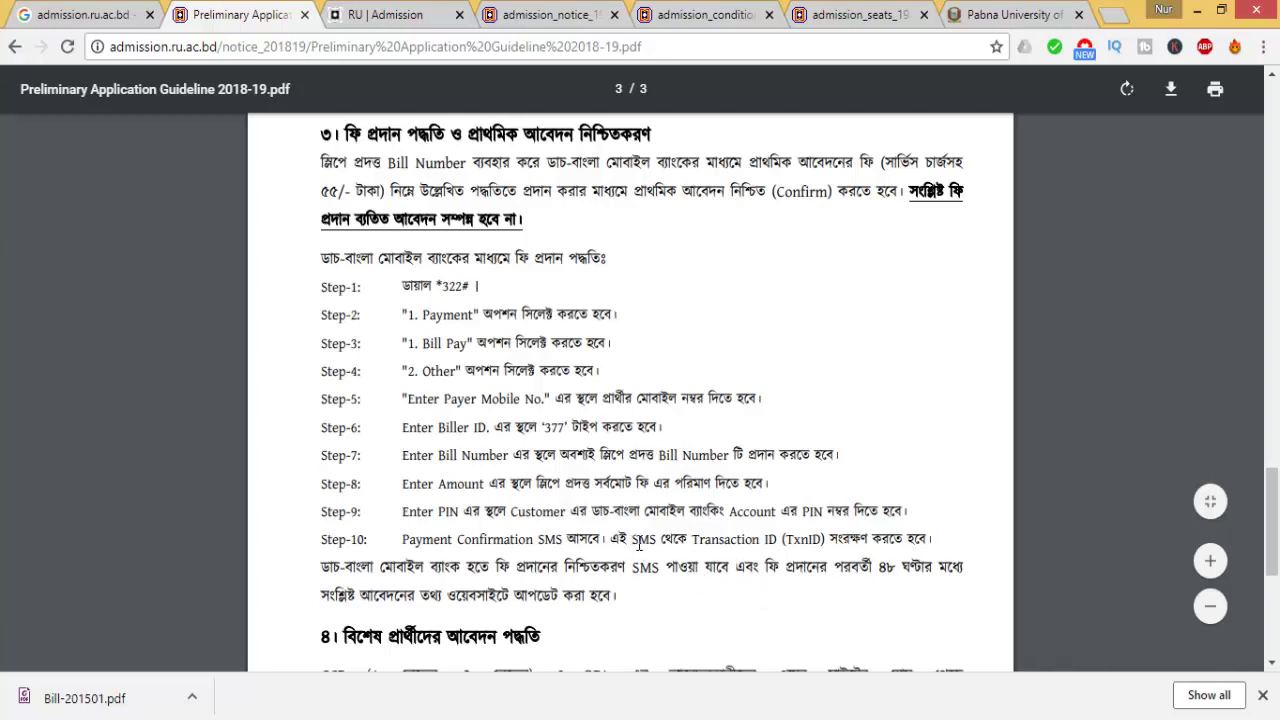
drag(630, 541, 939, 541)
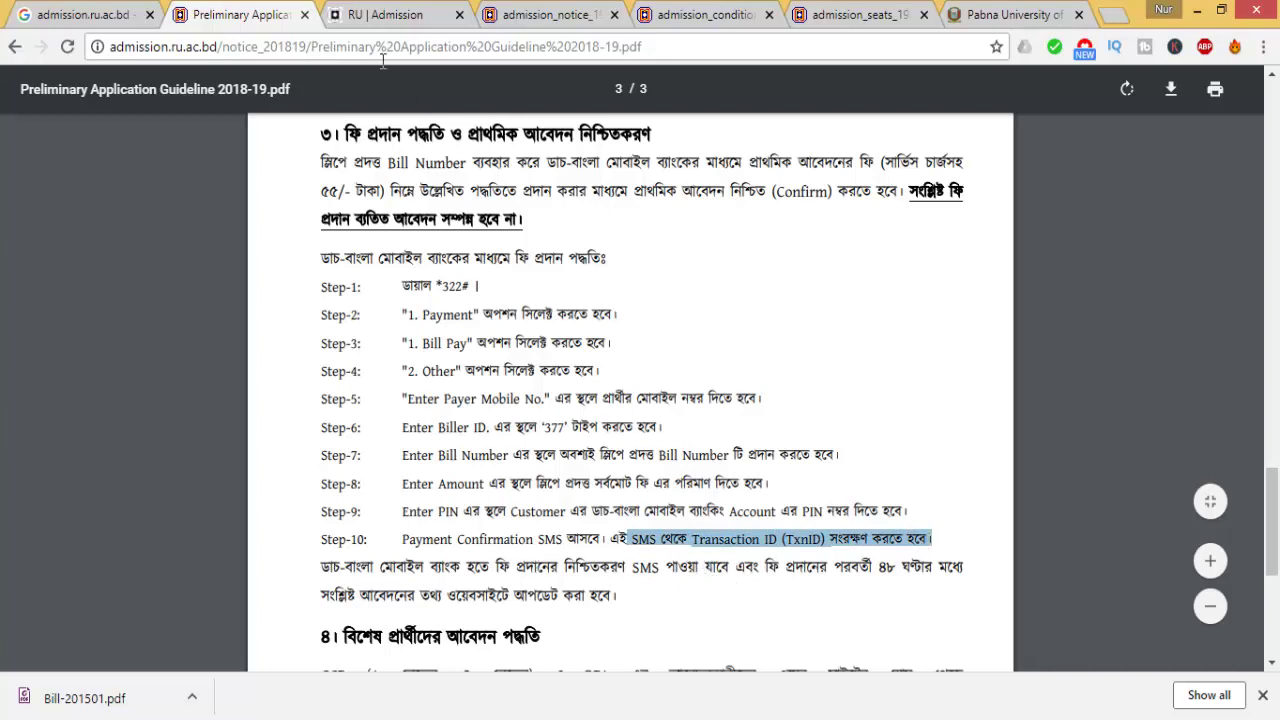
click(191, 699)
click(235, 547)
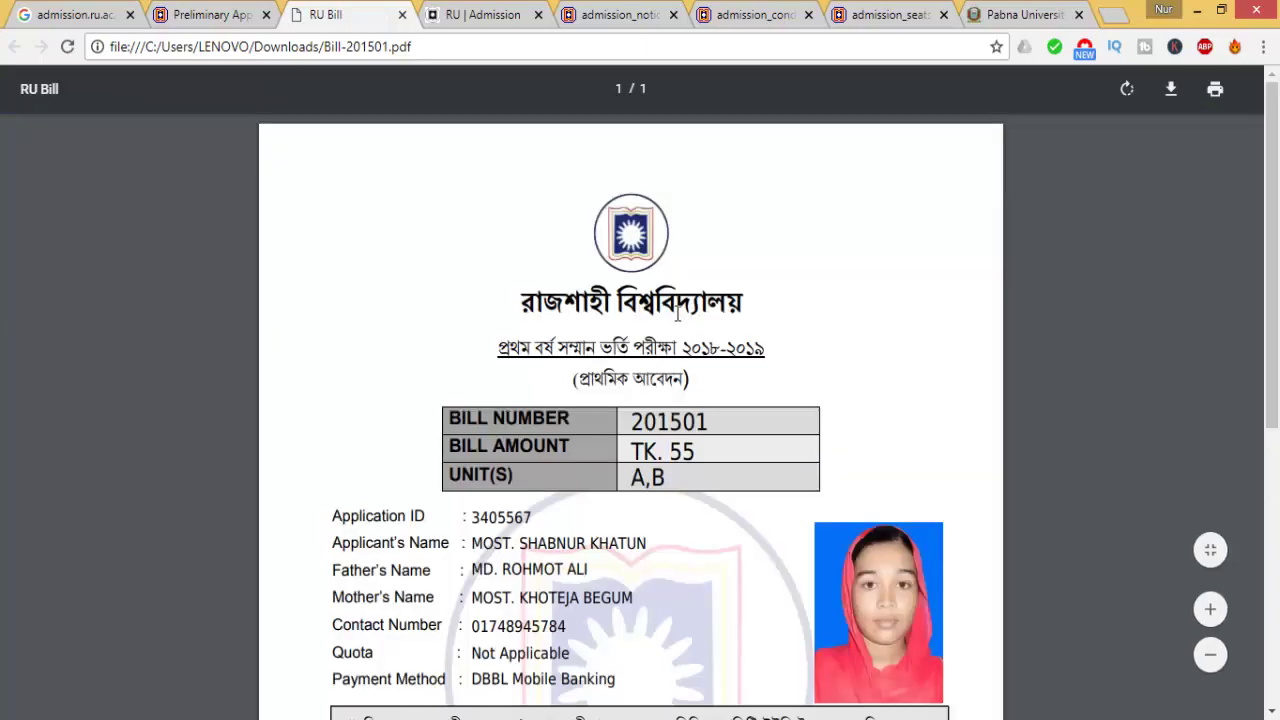
scroll(677, 322, down, 1)
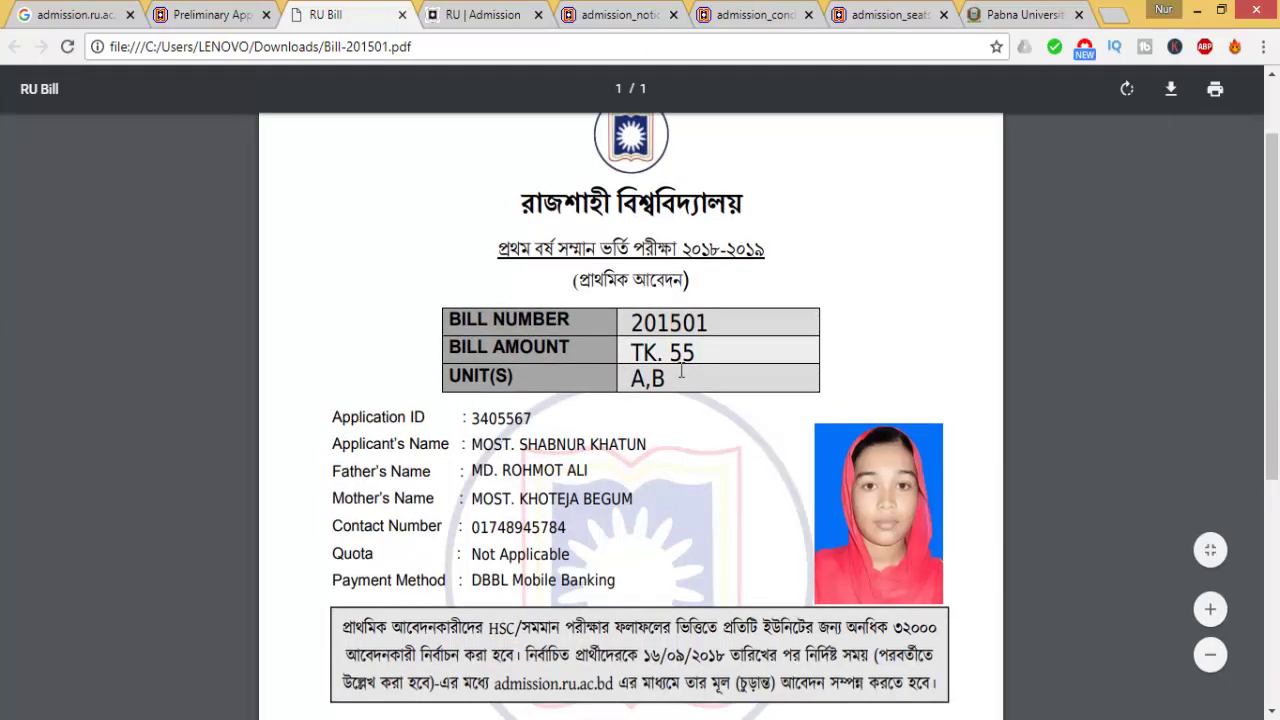
scroll(648, 355, down, 4)
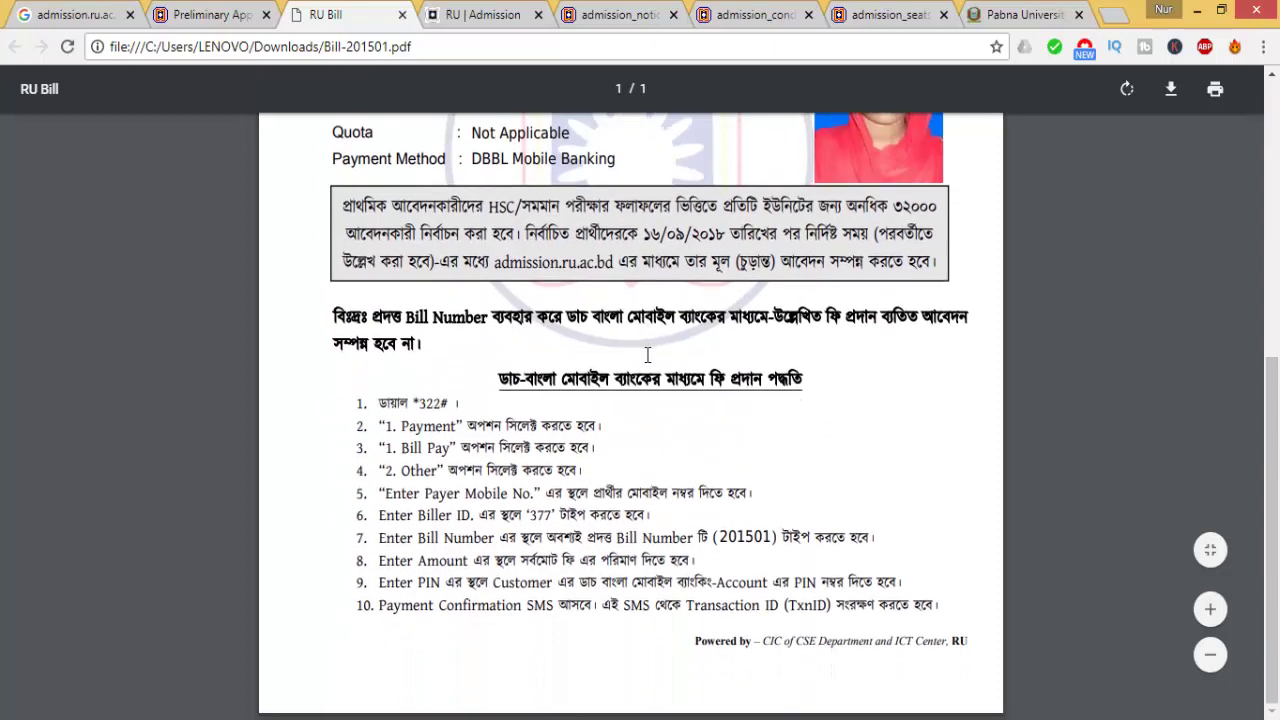